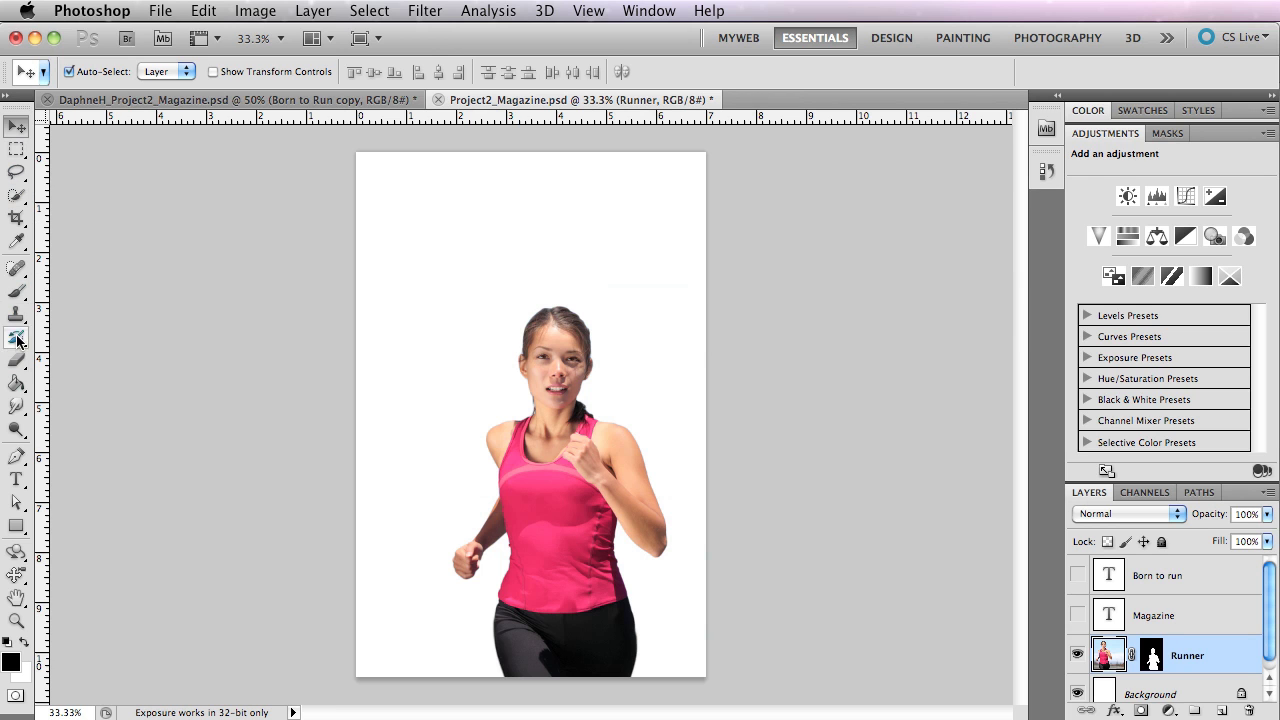
Enter a long line of random placeholder letters above the runner's head and reposition it along the page.
click(14, 480)
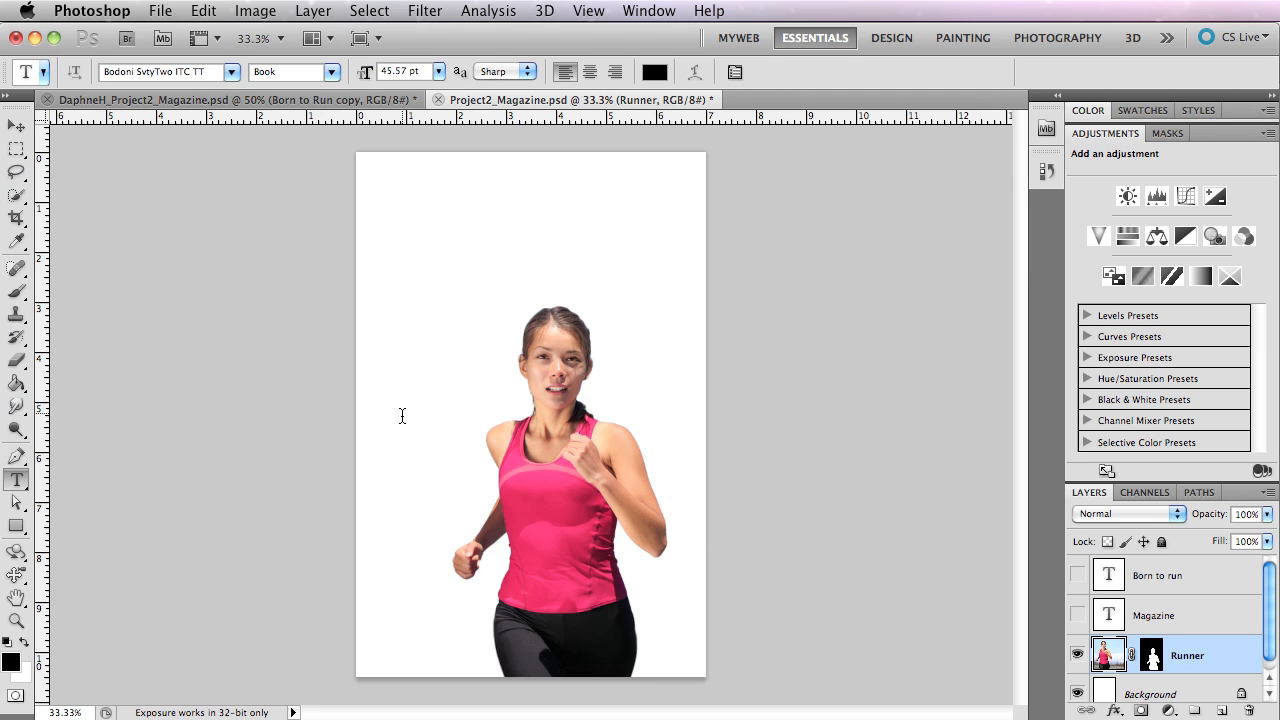
click(410, 228)
text(ASJKHDFJASDFKJAS)
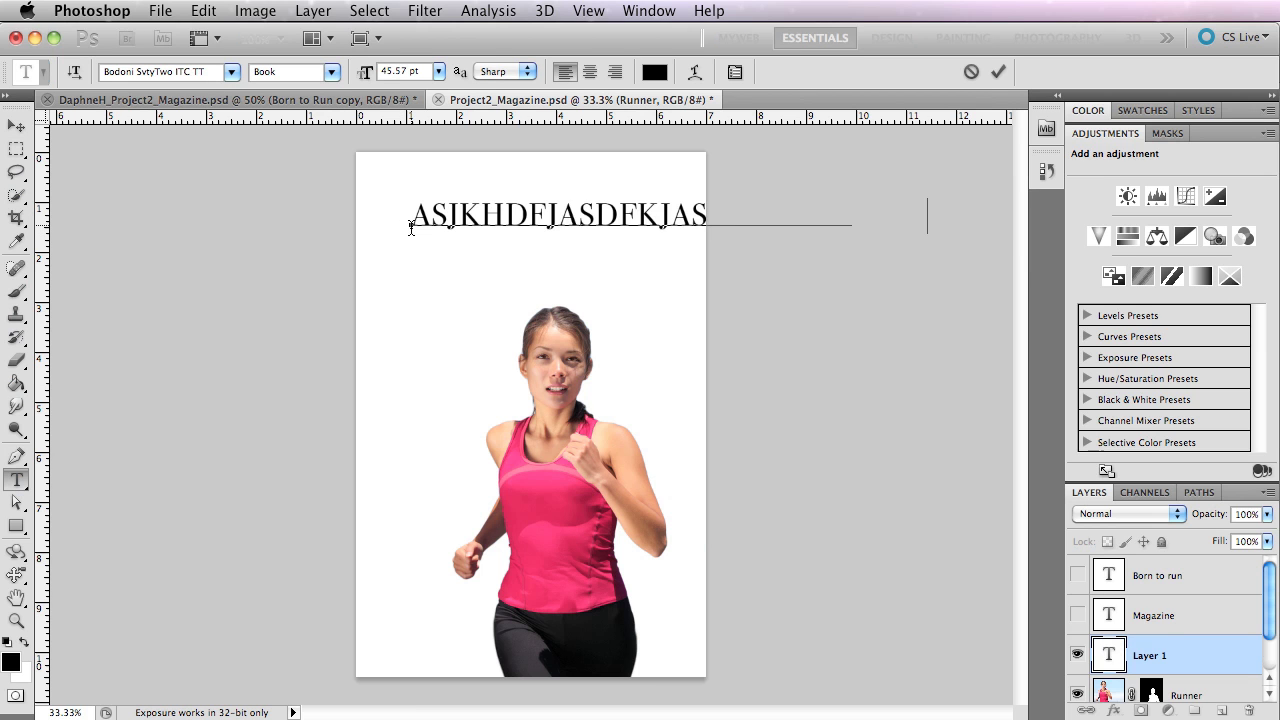
text(DFKJAS)
drag(720, 211, 568, 244)
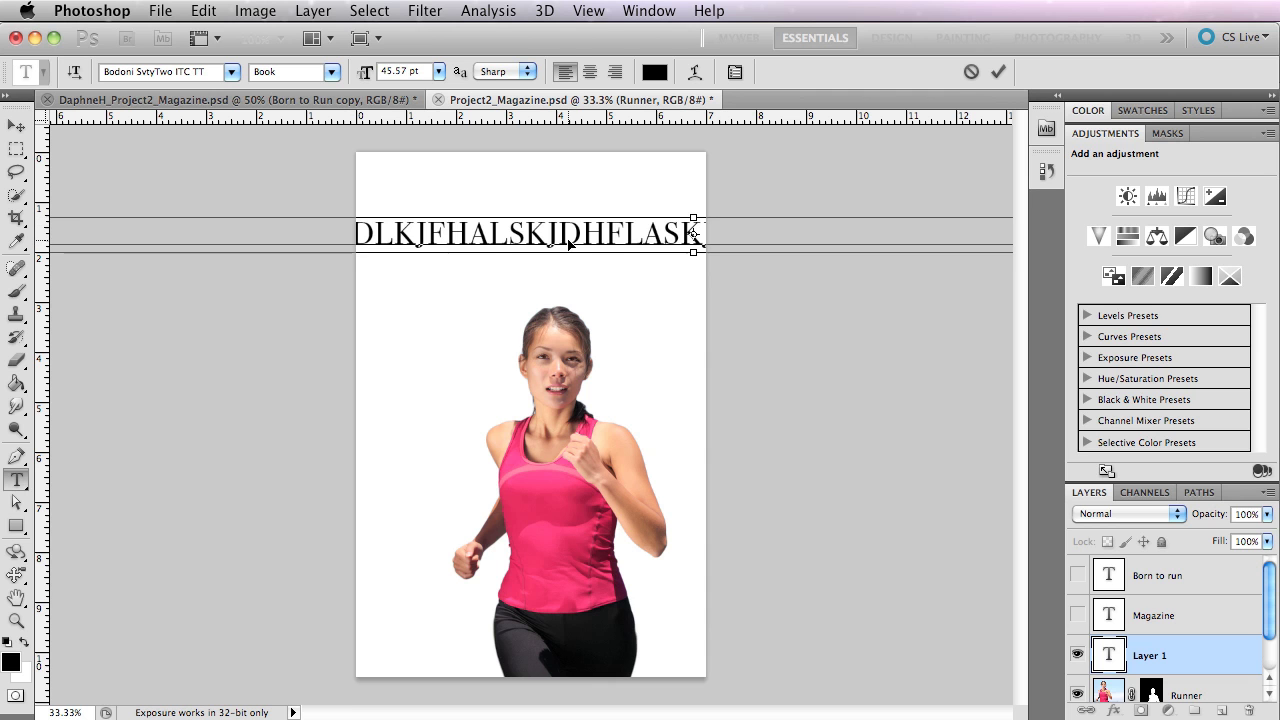
drag(309, 234, 662, 229)
mouse_move(479, 222)
mouse_down()
mouse_move(686, 222)
mouse_move(545, 231)
mouse_up()
key(ctrl+z)
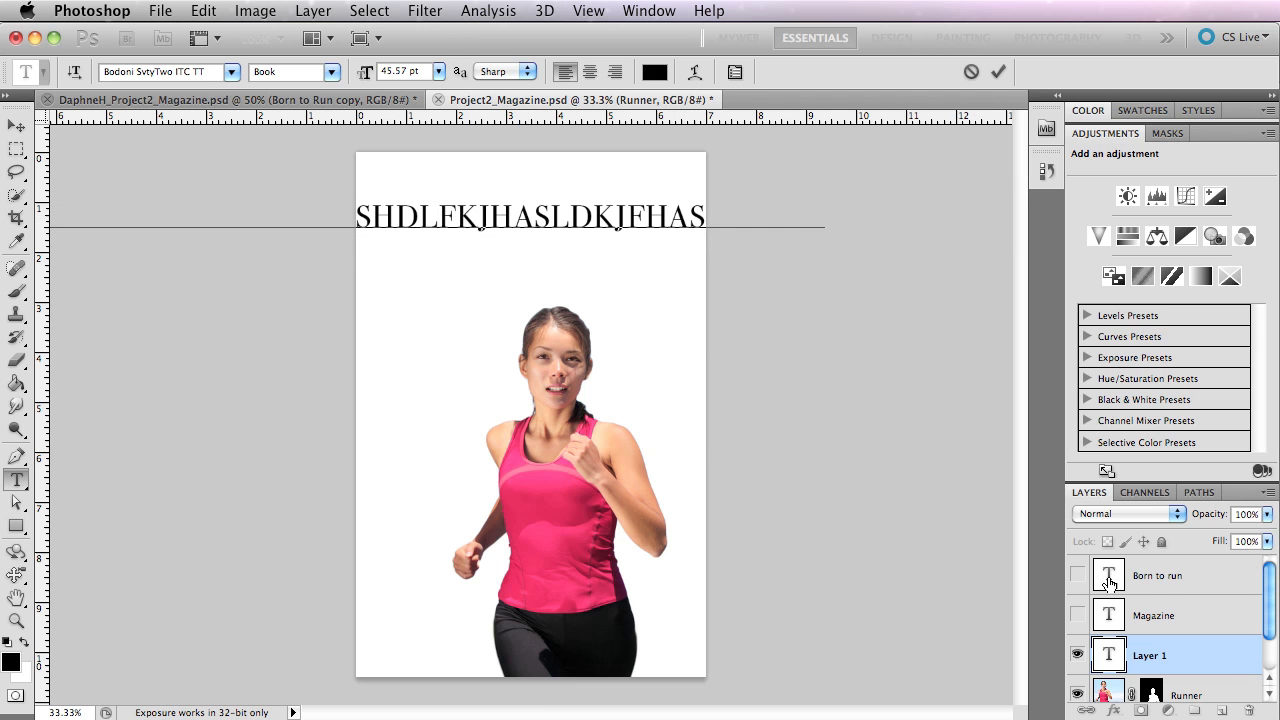
Delete the random-letter text layer and the empty text layer started near the top of the page.
click(1225, 666)
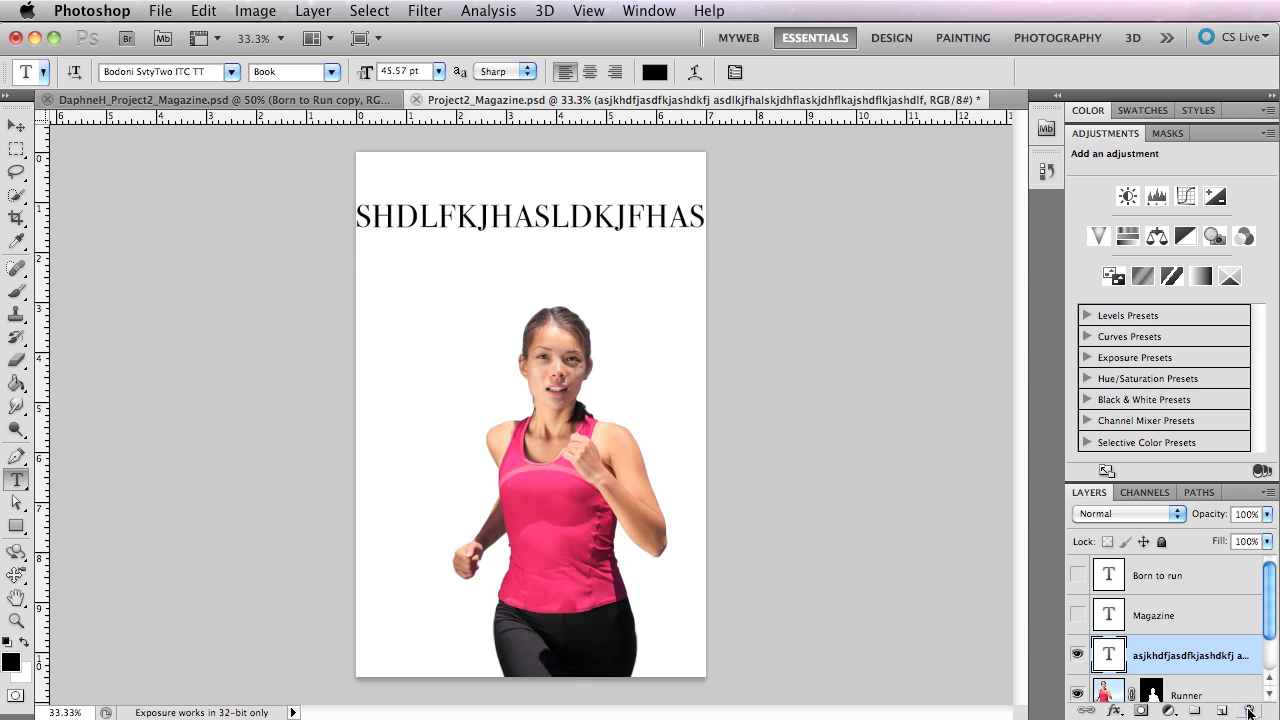
drag(1212, 665, 1250, 709)
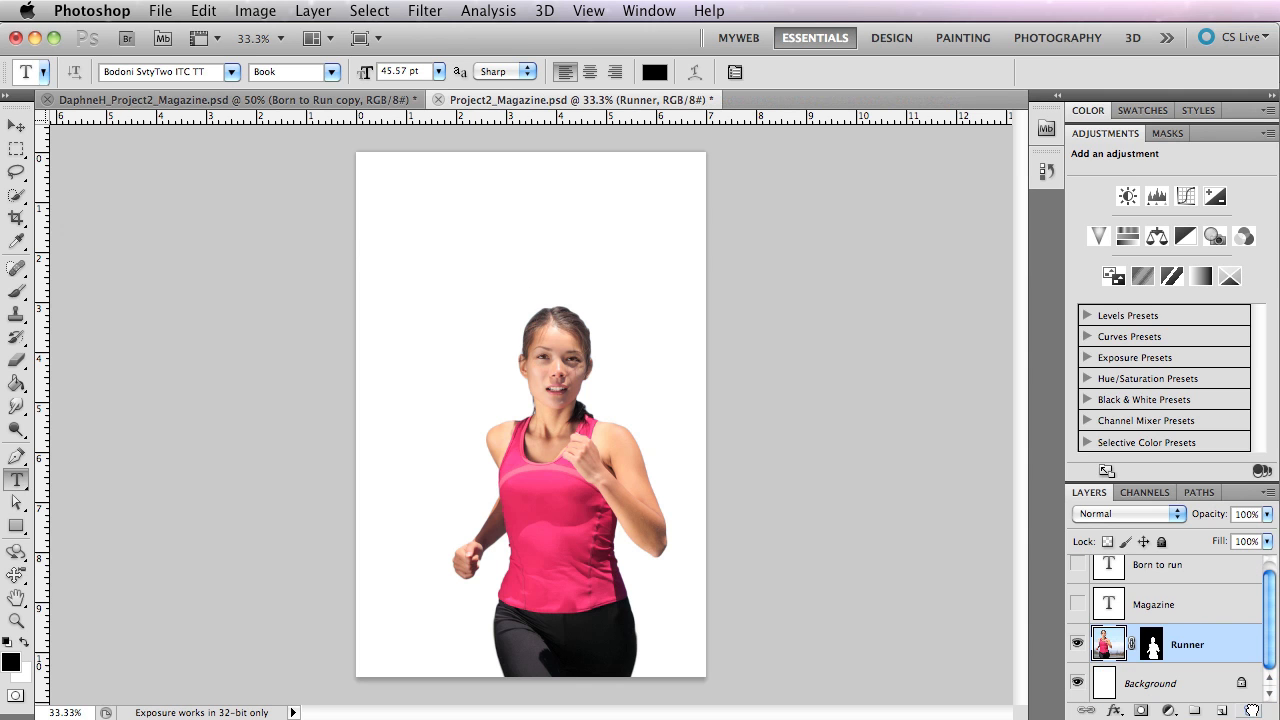
click(404, 190)
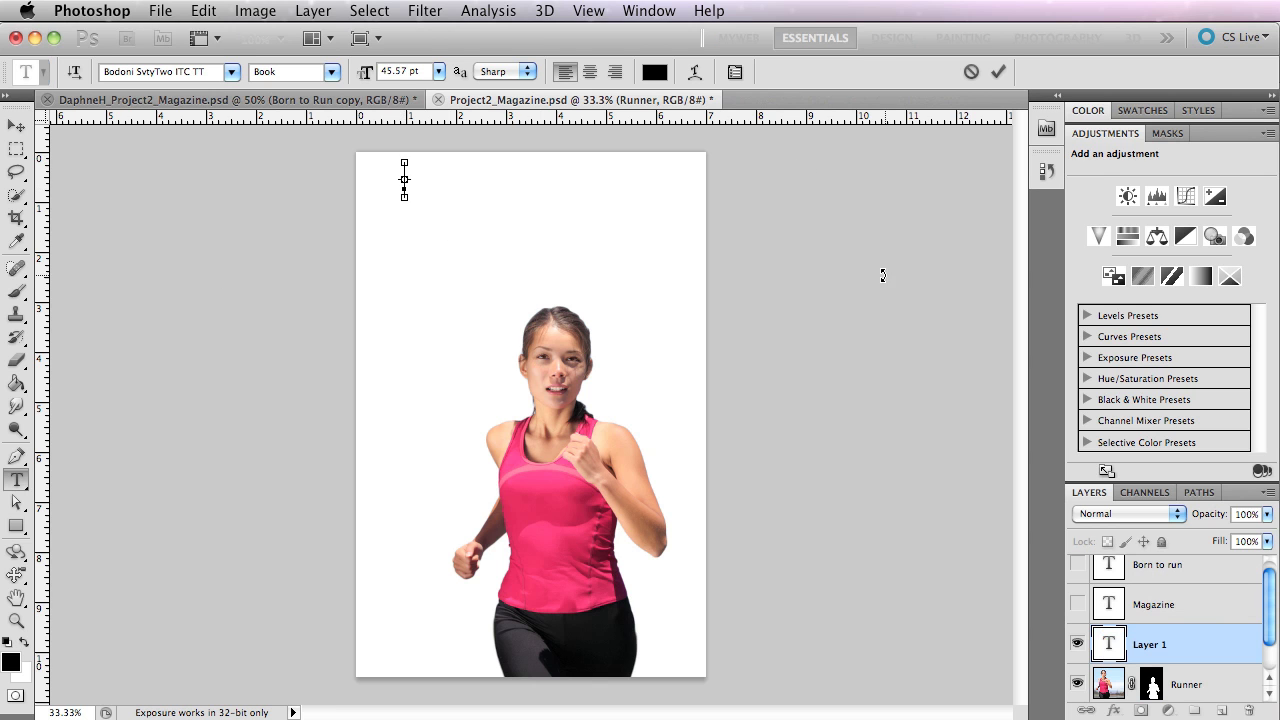
click(1229, 658)
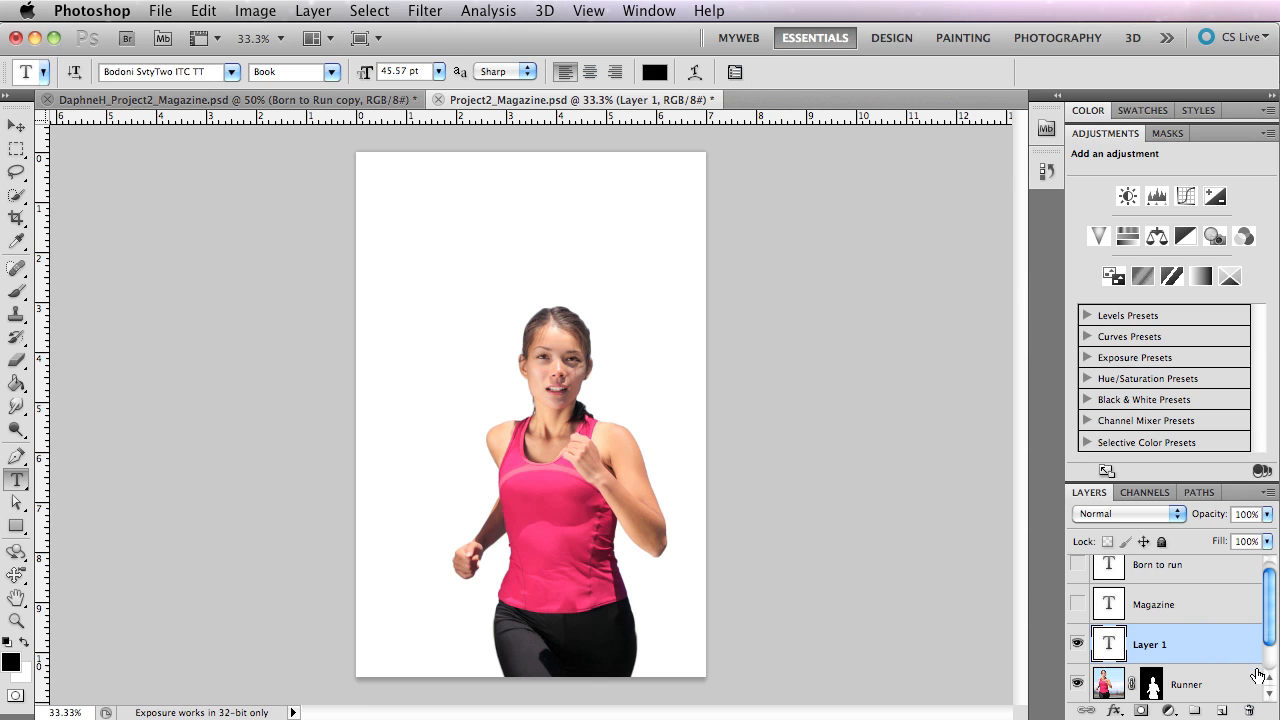
drag(1230, 650, 1252, 710)
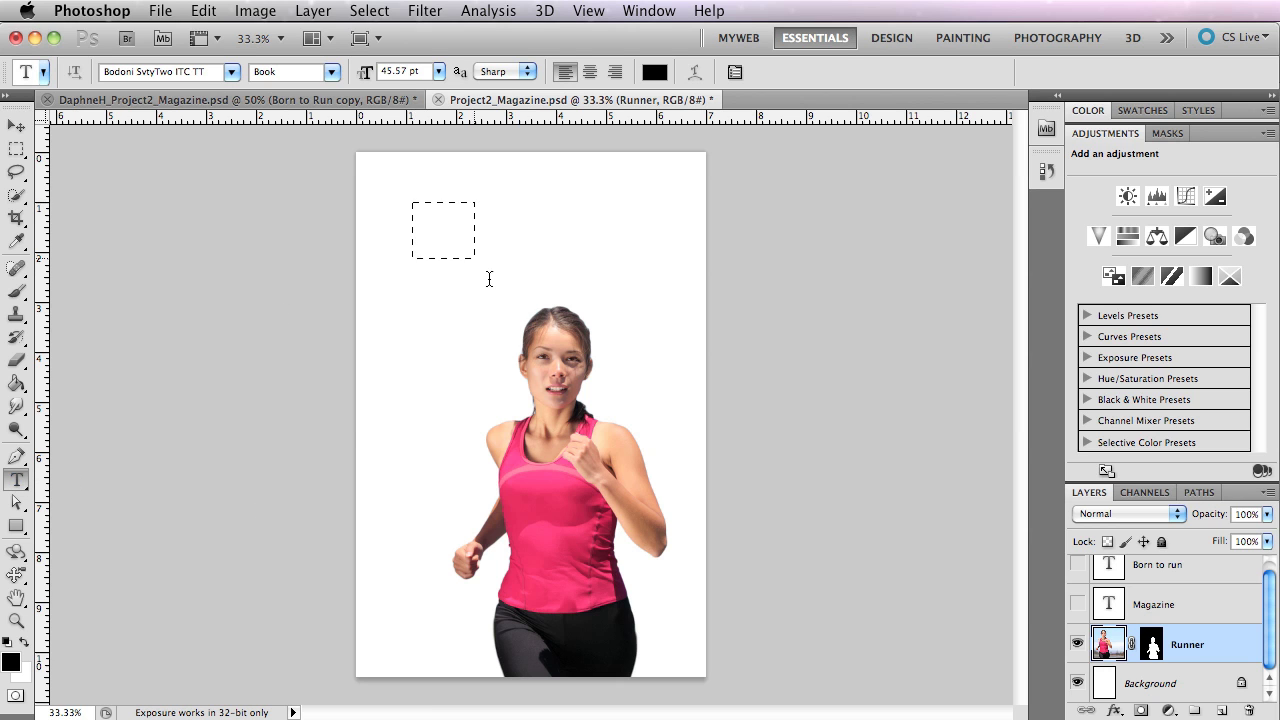
Fill a paragraph text box over the runner with random letters, and enlarge it down to her hips and toward the page's right edge.
drag(489, 278, 642, 422)
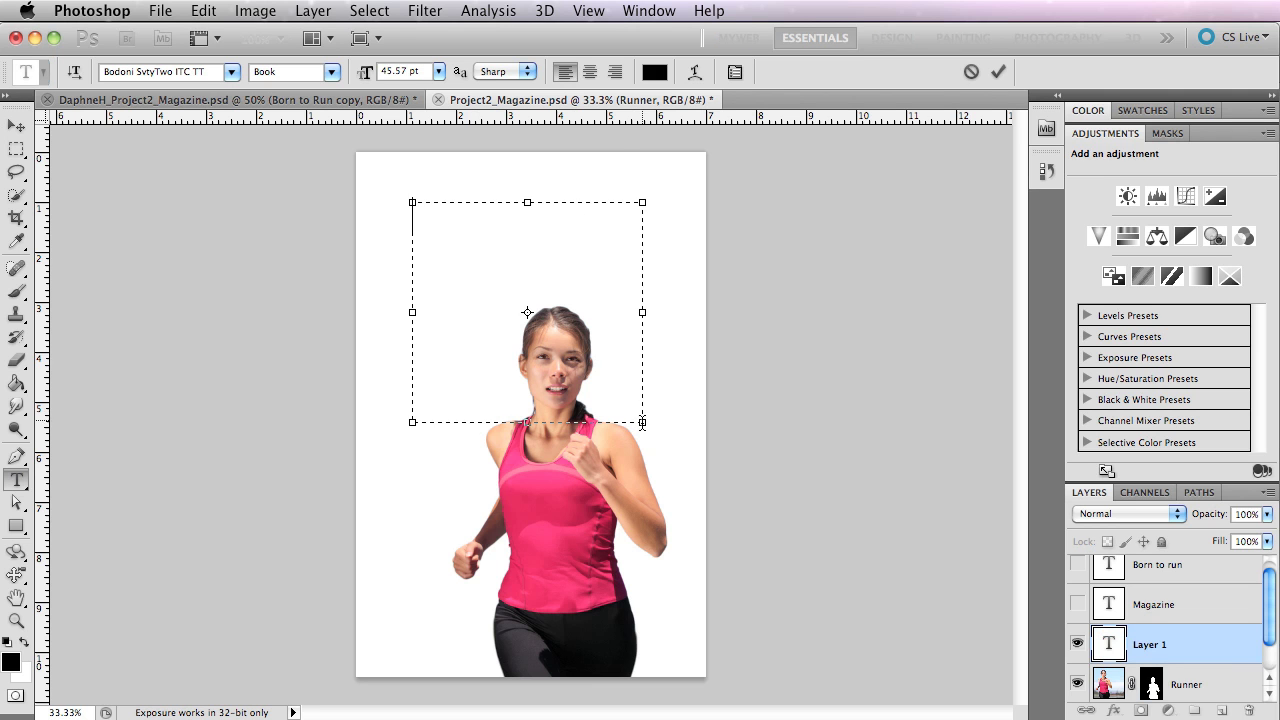
text(LKSJDLKASJDKFJSA)
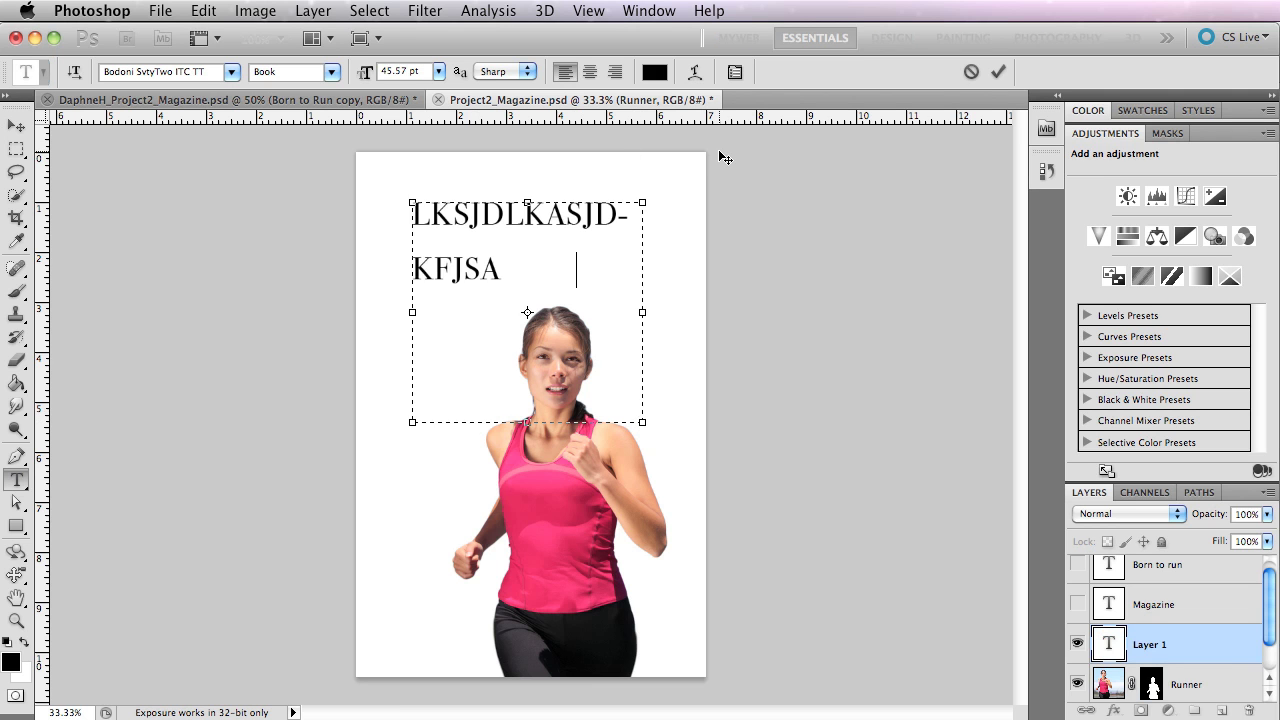
text(DKFJAS;KDFSKLJDSDKLF)
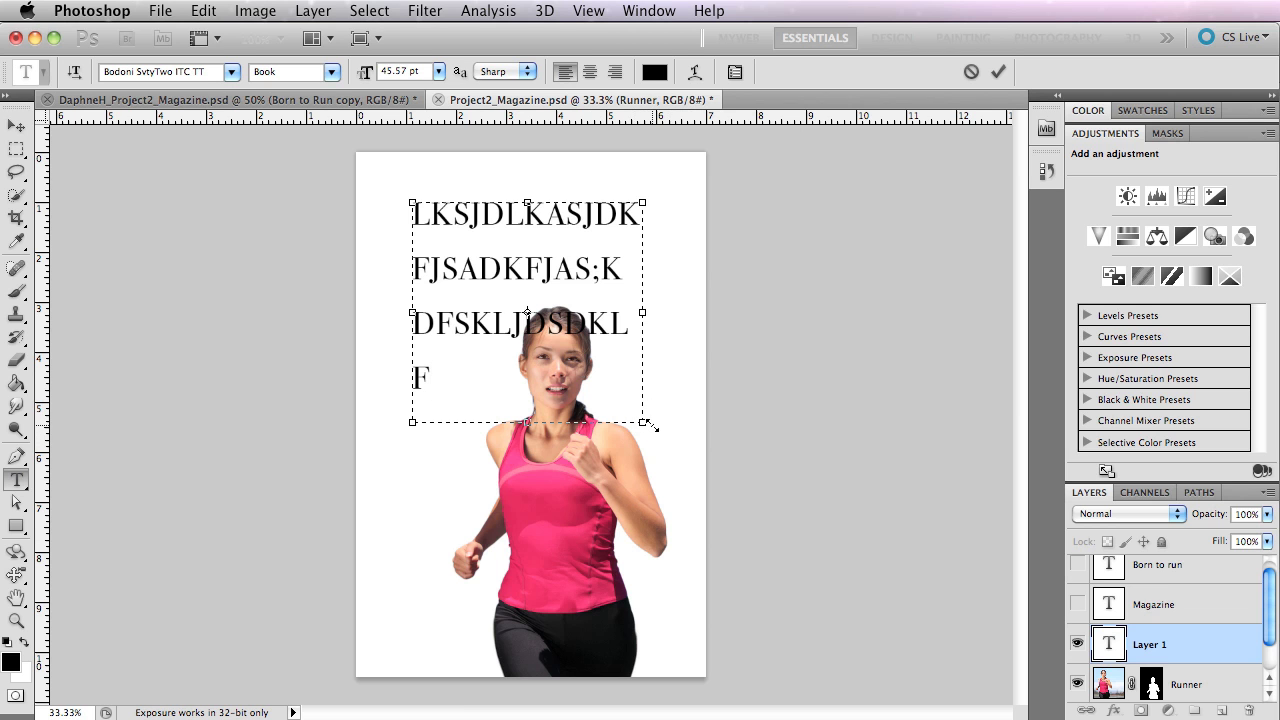
text(ADSF)
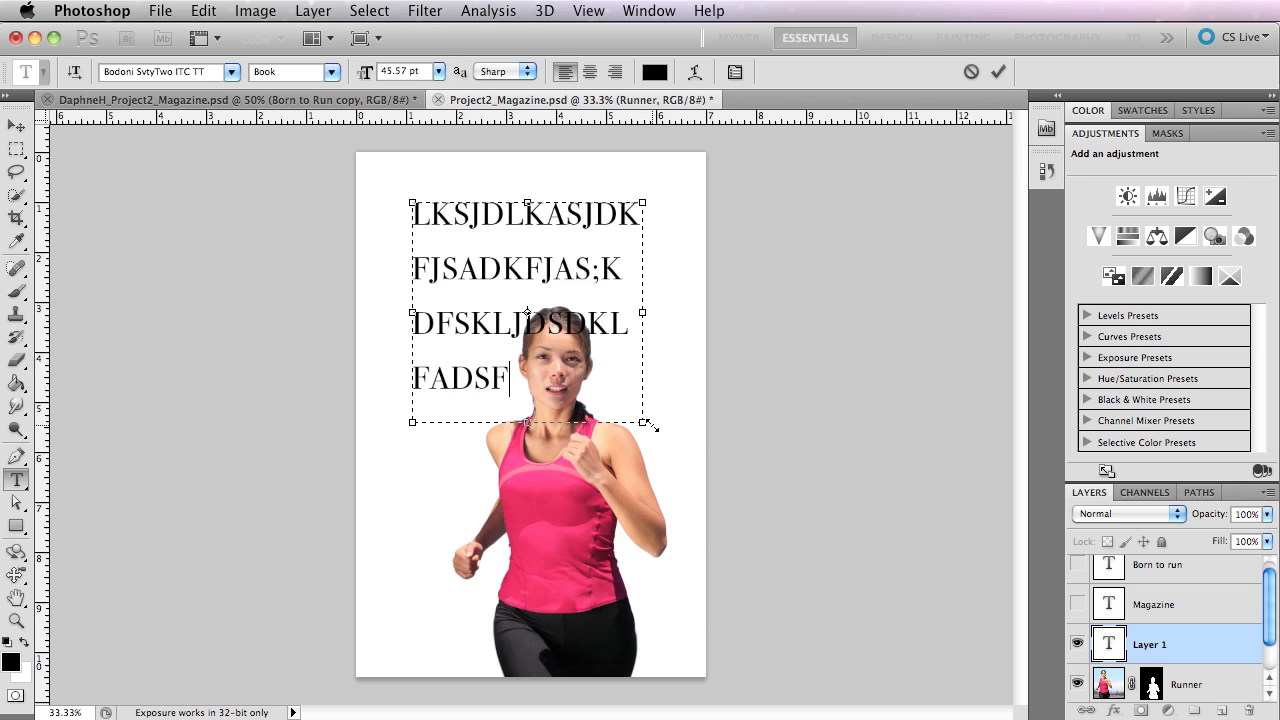
text(ASDFA S)
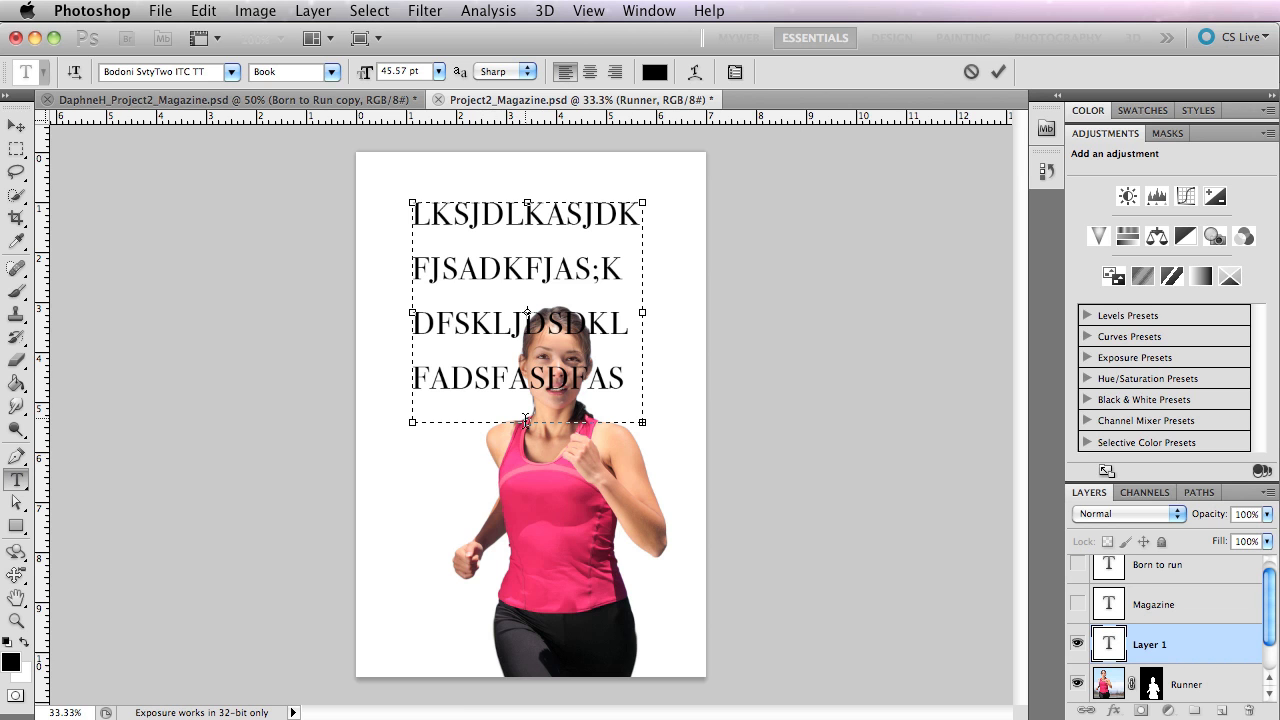
drag(525, 421, 528, 619)
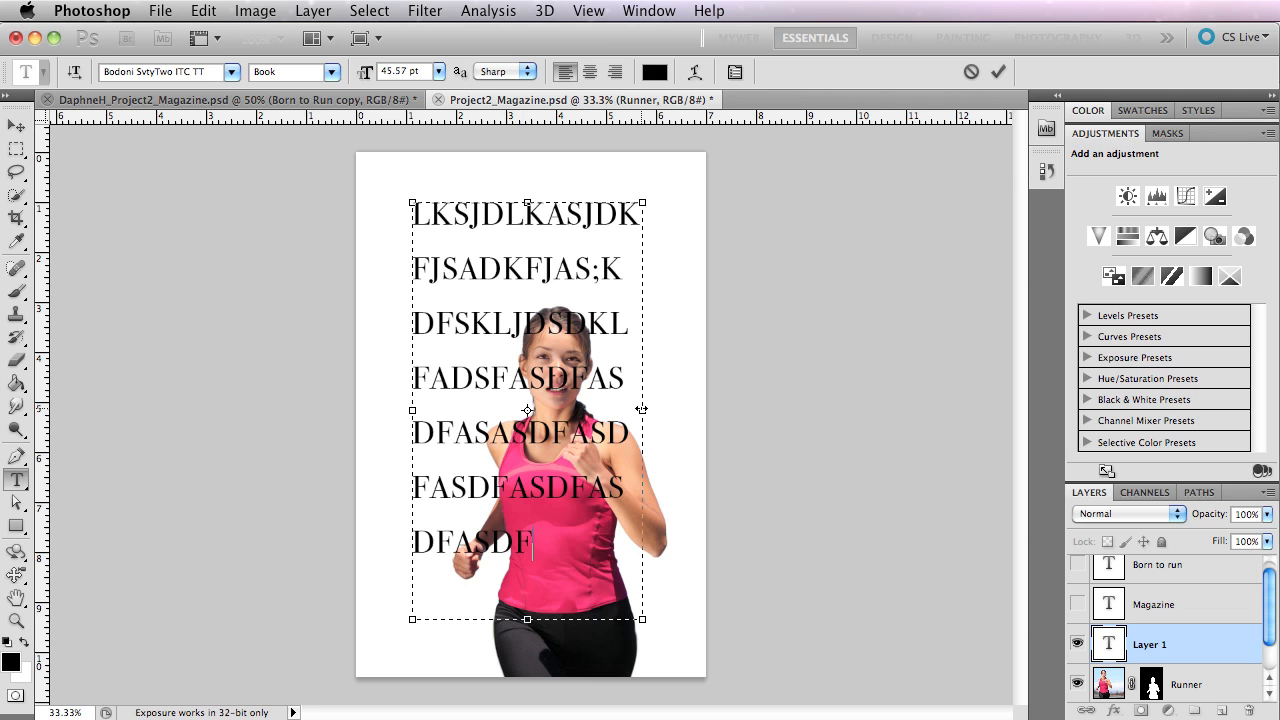
drag(641, 409, 687, 405)
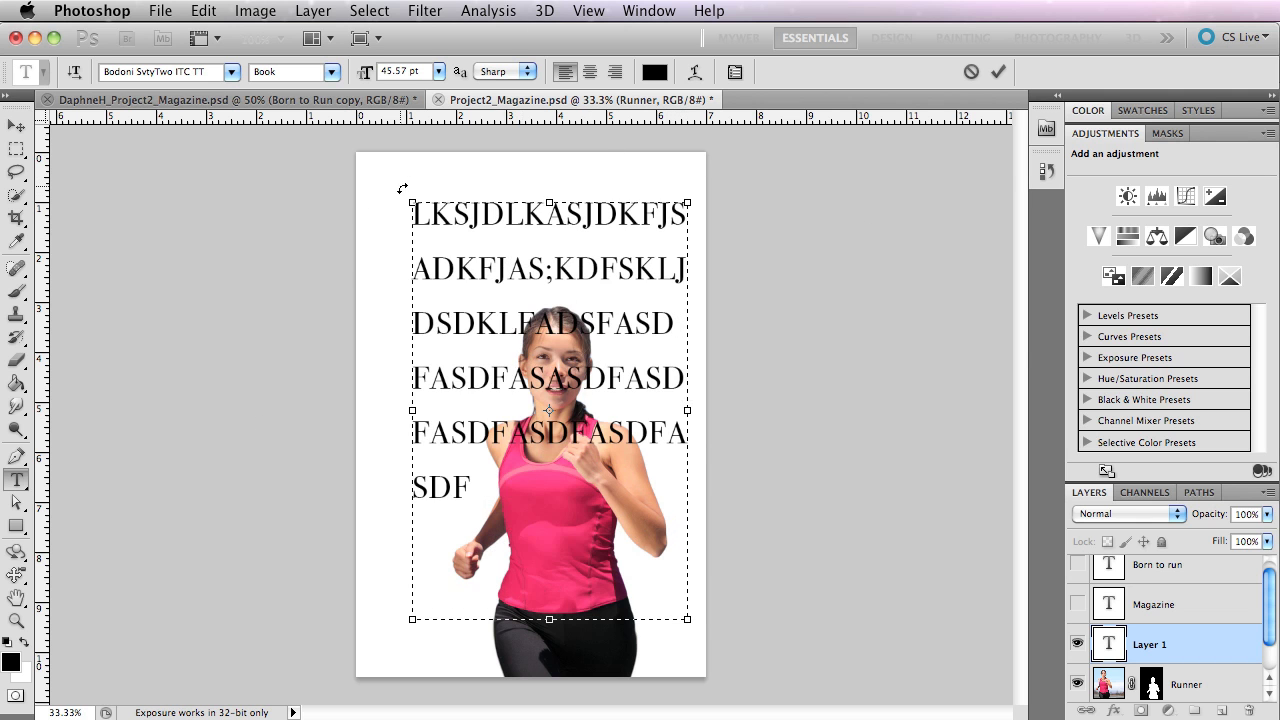
Rotate the paragraph text box both ways and back to level, and delete its text layer.
drag(402, 188, 358, 278)
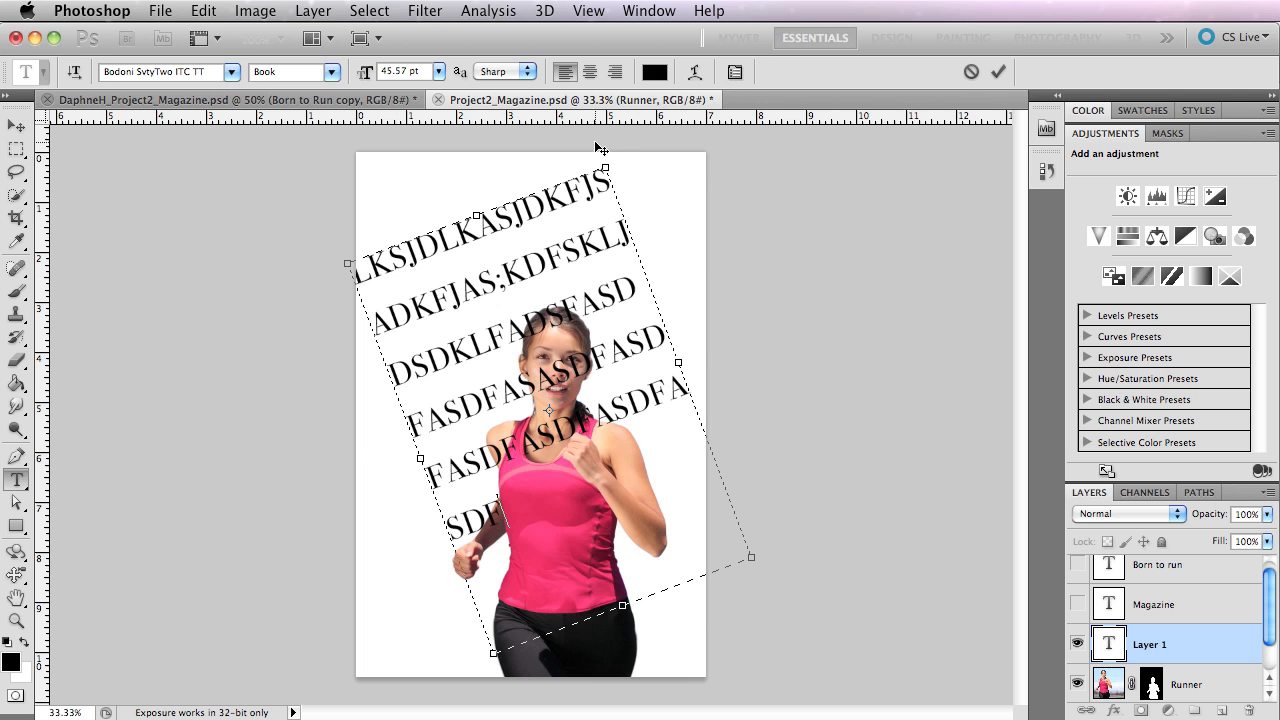
drag(600, 149, 768, 320)
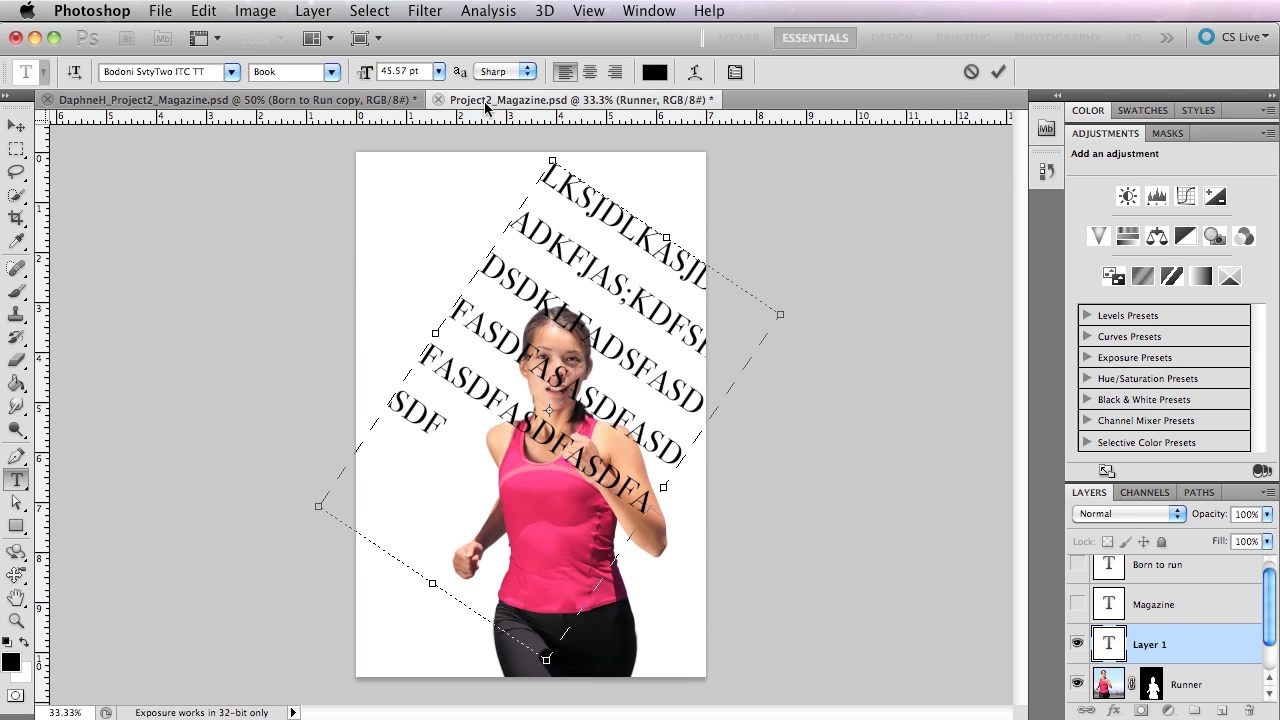
drag(549, 144, 386, 171)
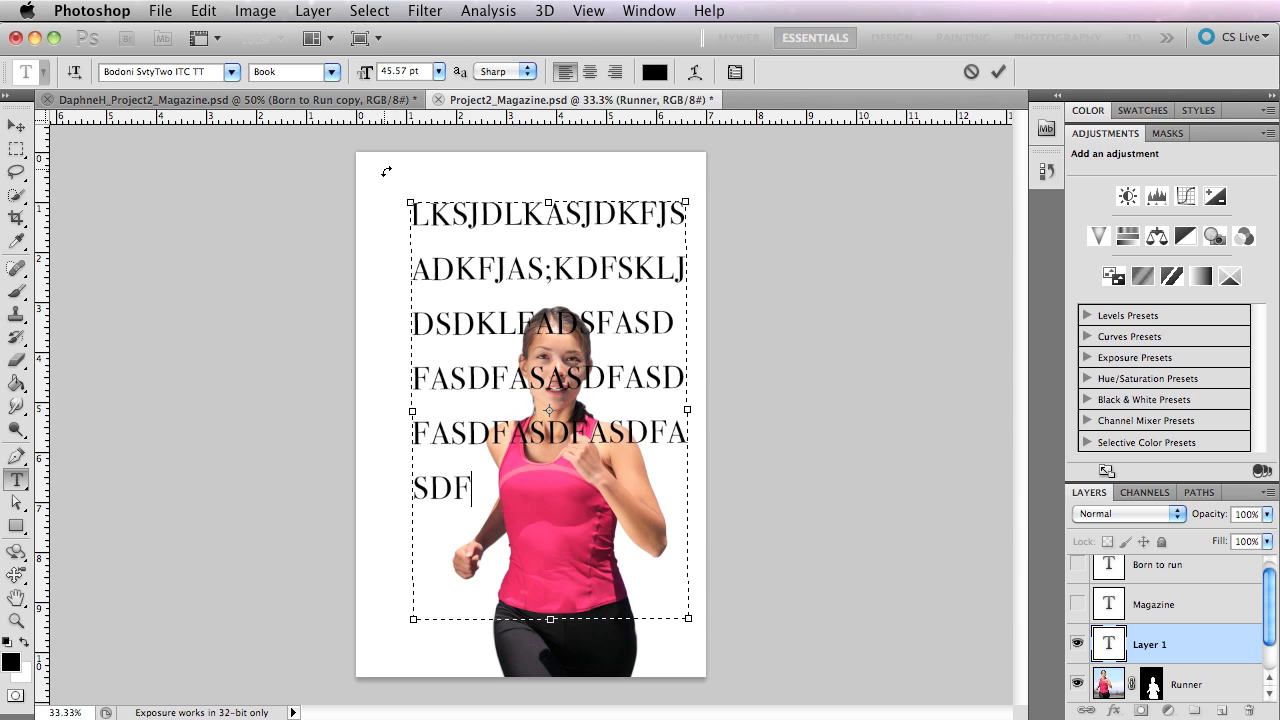
key(super+Return)
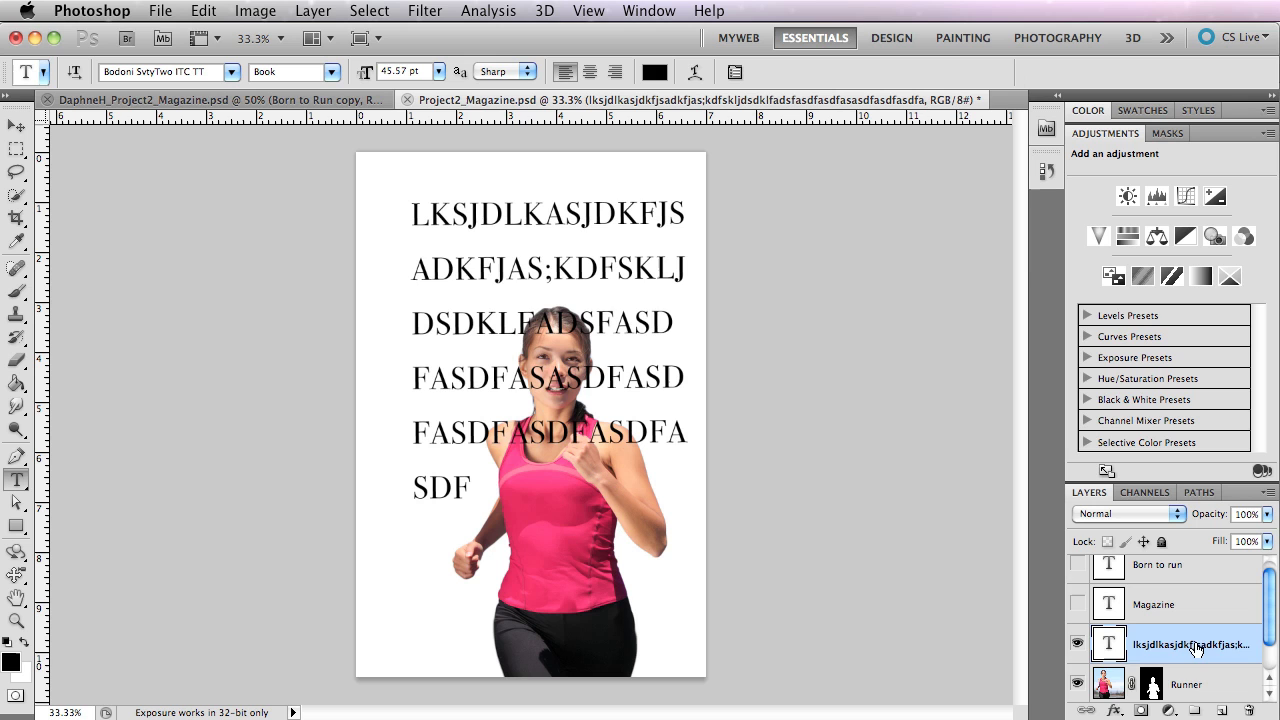
drag(1208, 645, 1247, 711)
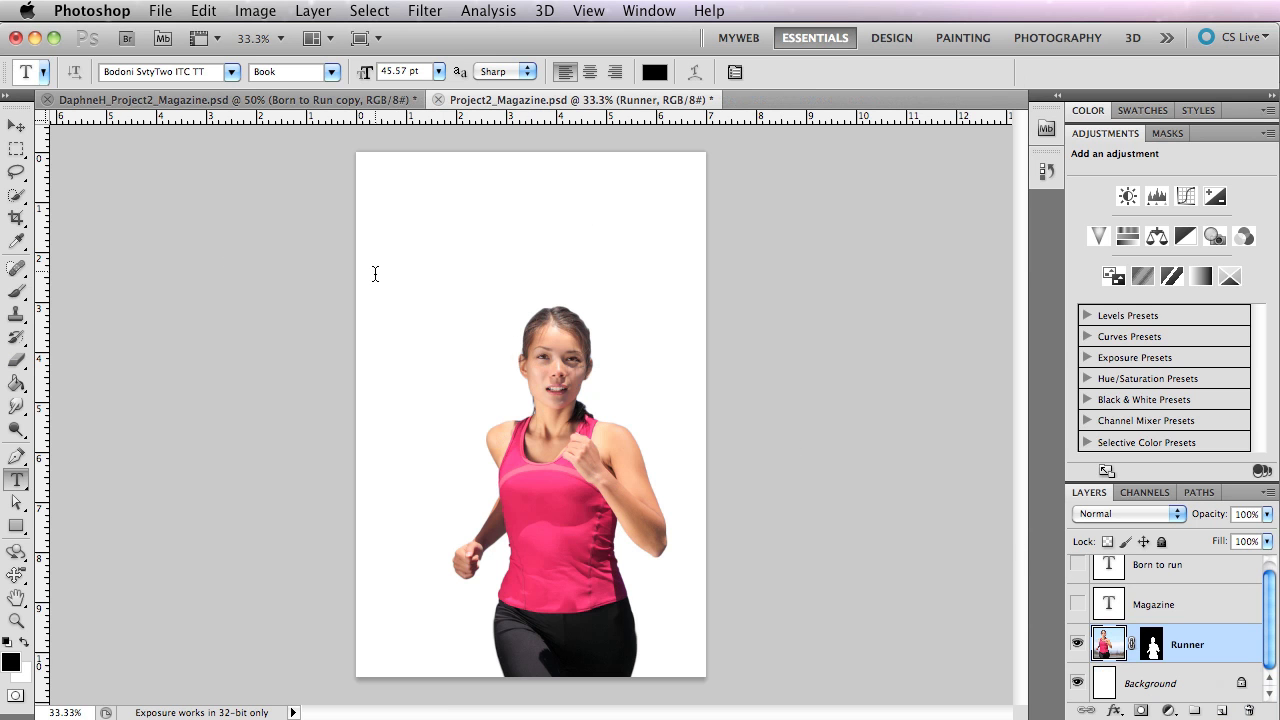
Add the title "BORN TO RUN" above the runner and move it slightly down and to the right.
click(414, 216)
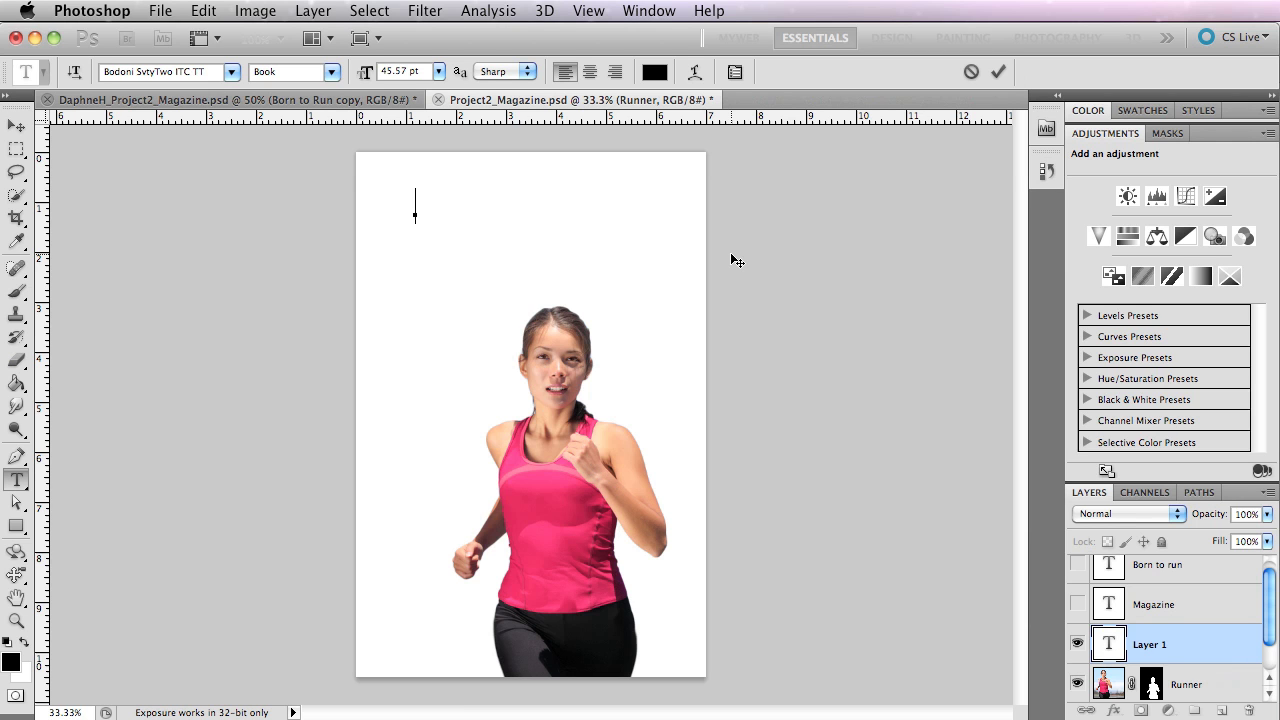
text(BORN)
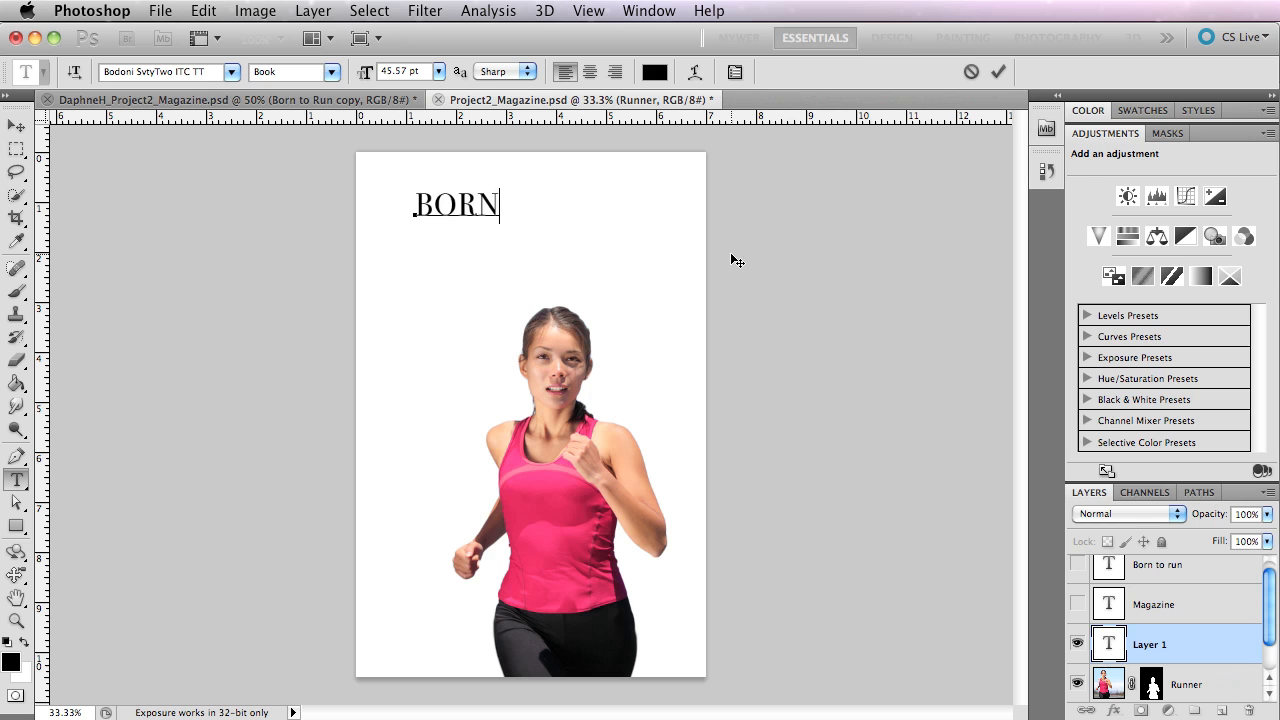
text( TO RUN)
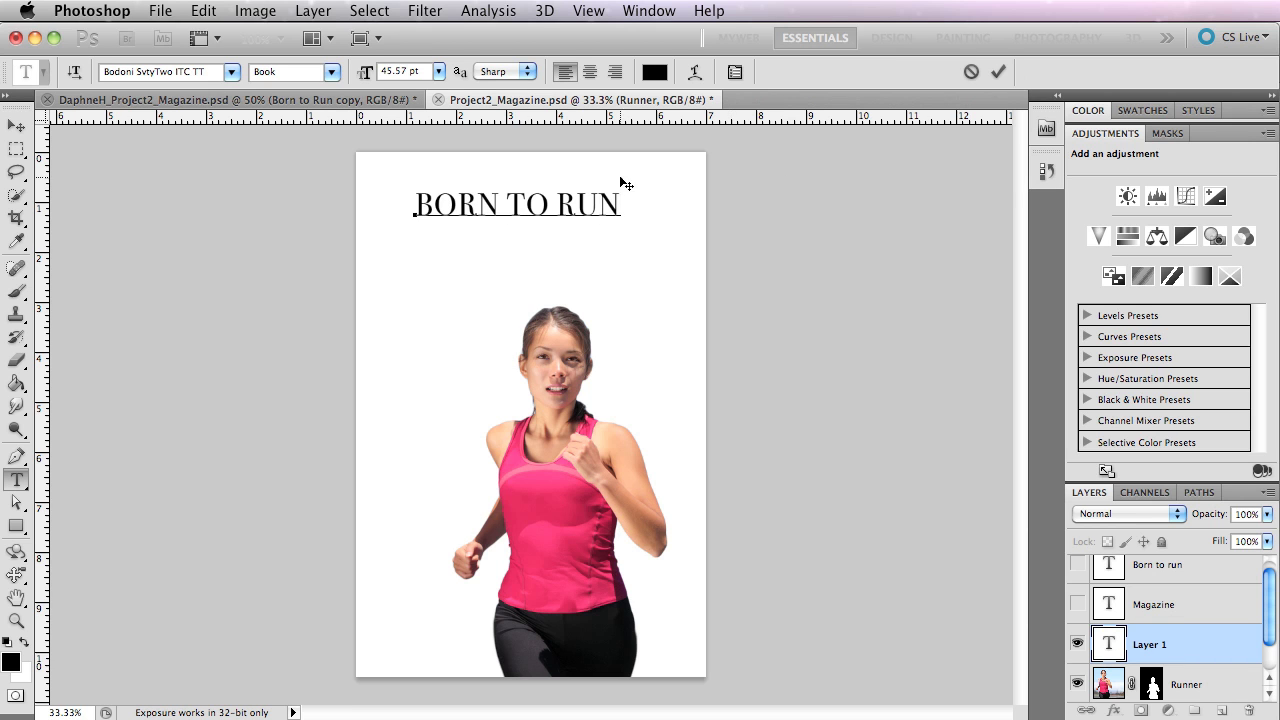
click(16, 125)
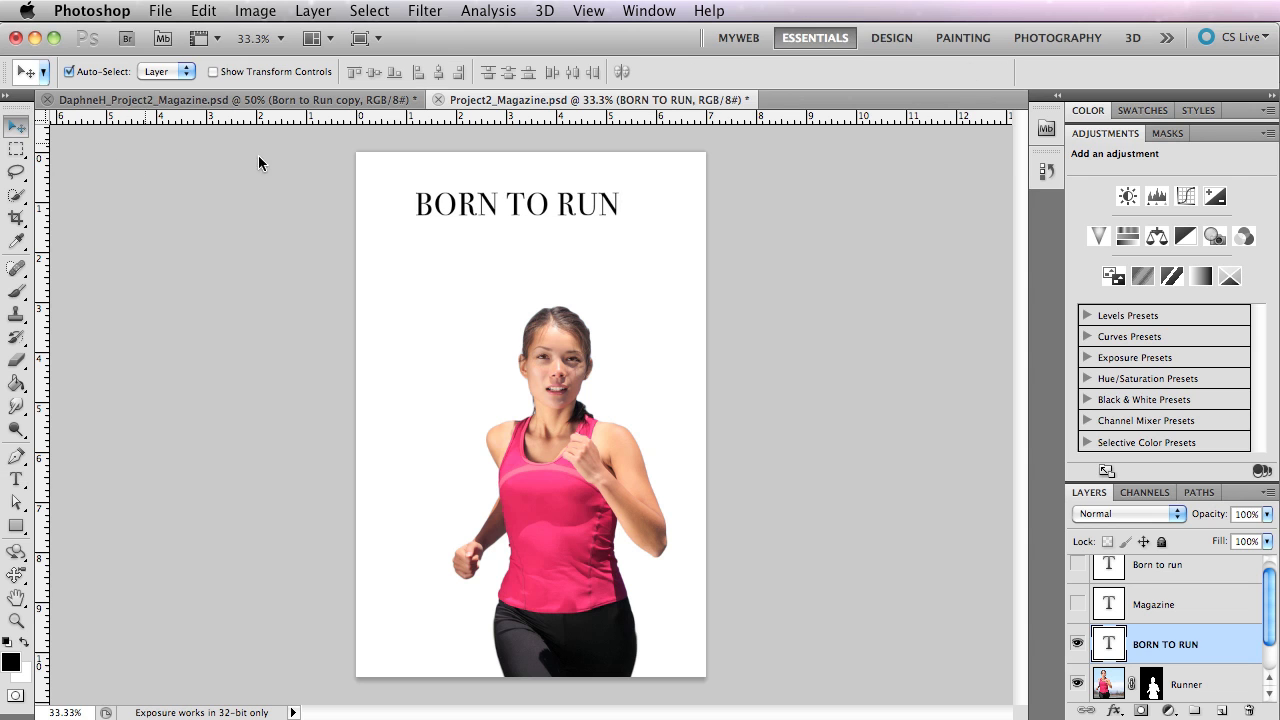
drag(564, 217, 584, 237)
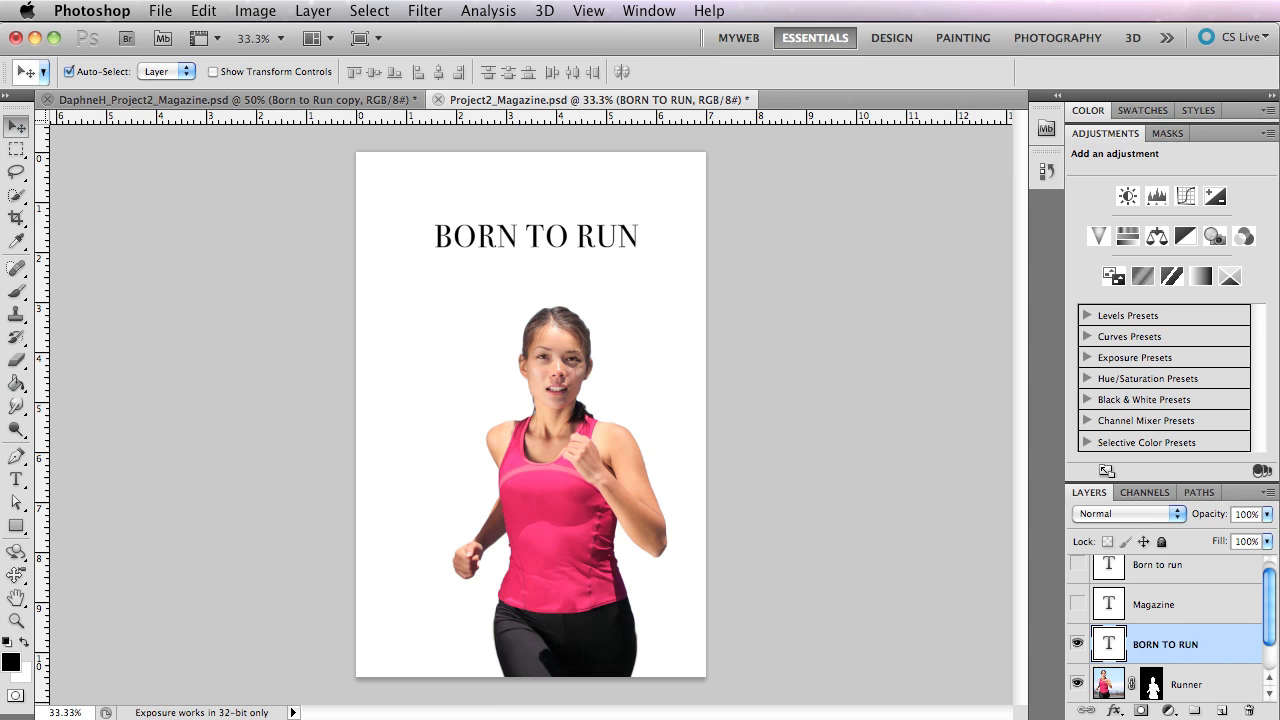
Try the fonts Bodoni SvtyTwo SC ITC TT and Britannic Bold on the BORN TO RUN title.
click(17, 480)
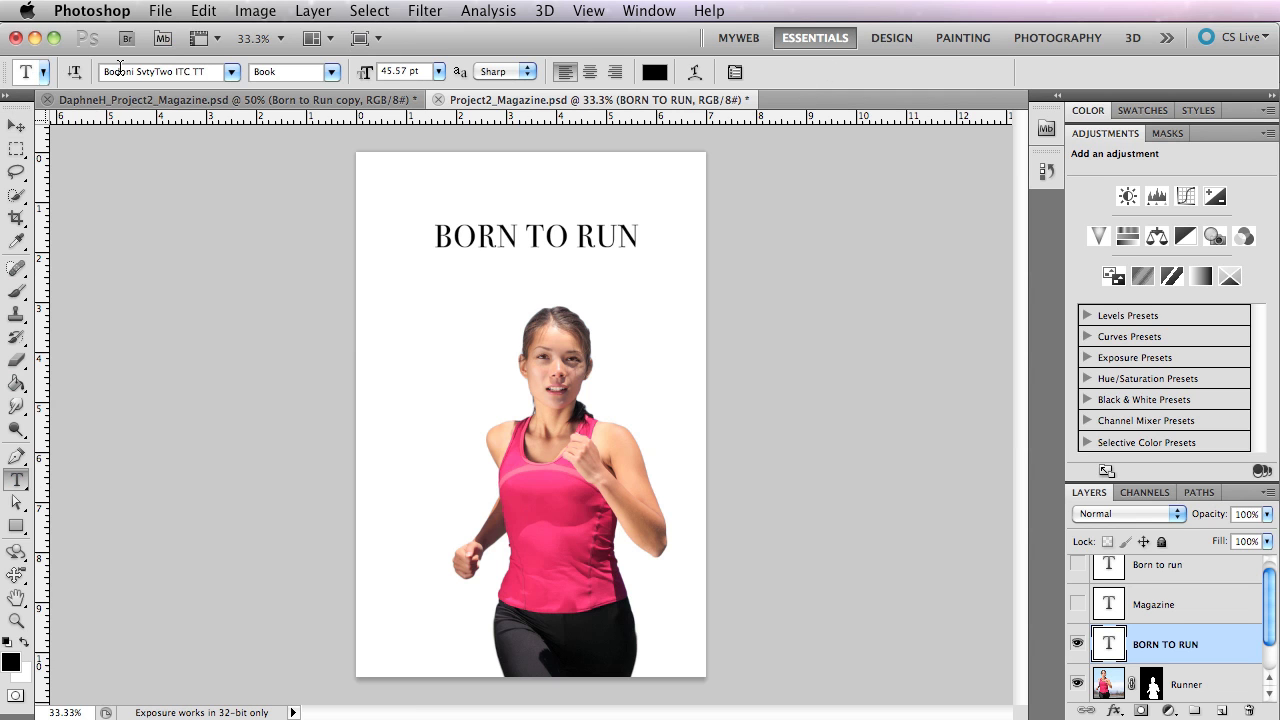
click(231, 72)
click(226, 142)
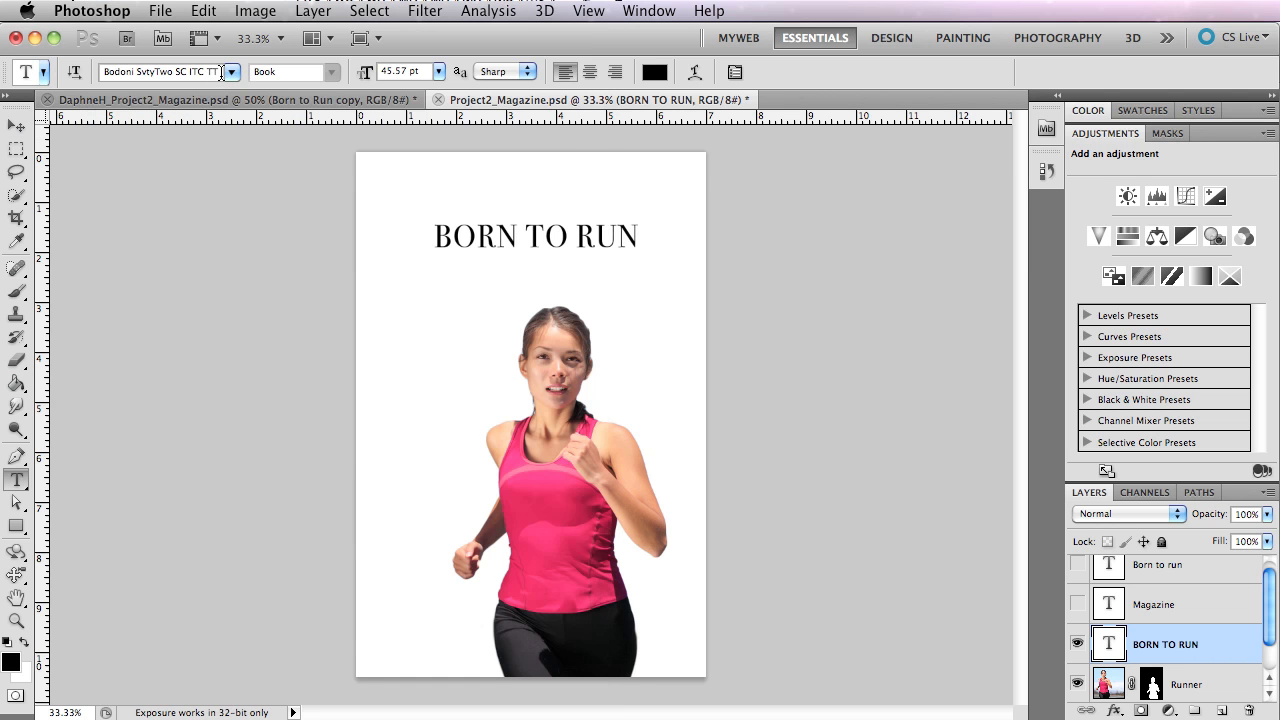
click(231, 72)
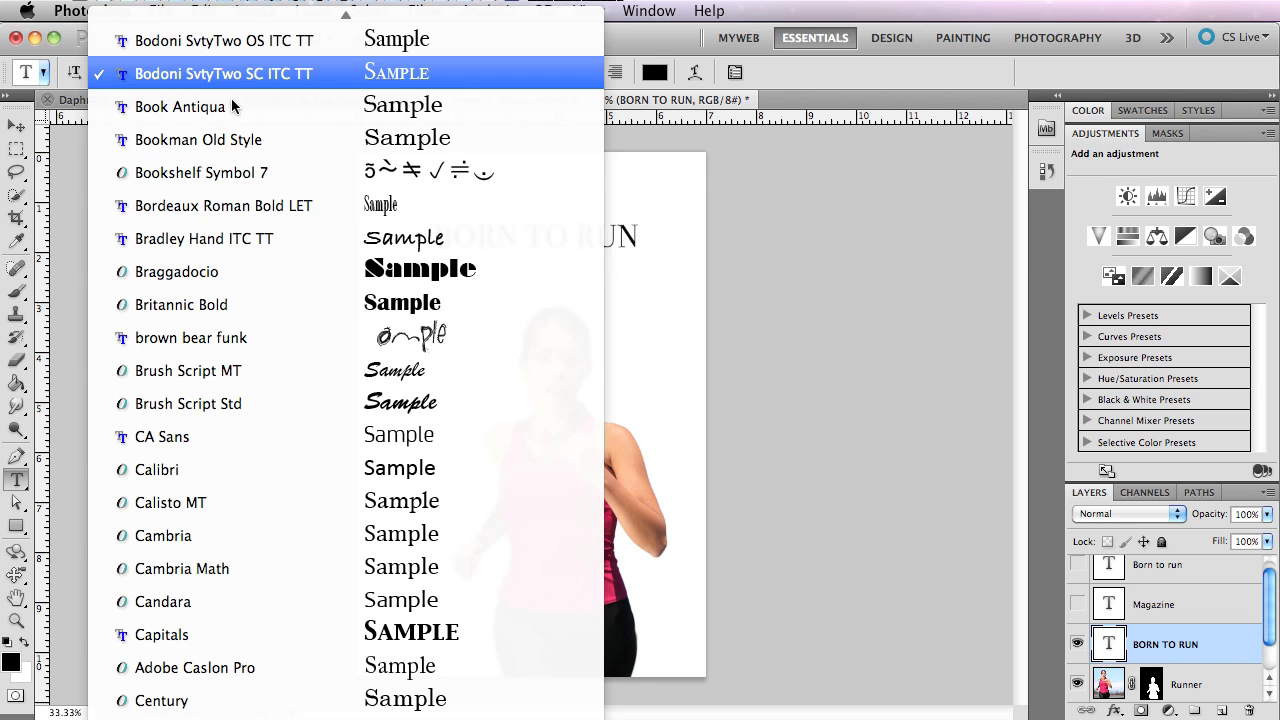
click(256, 305)
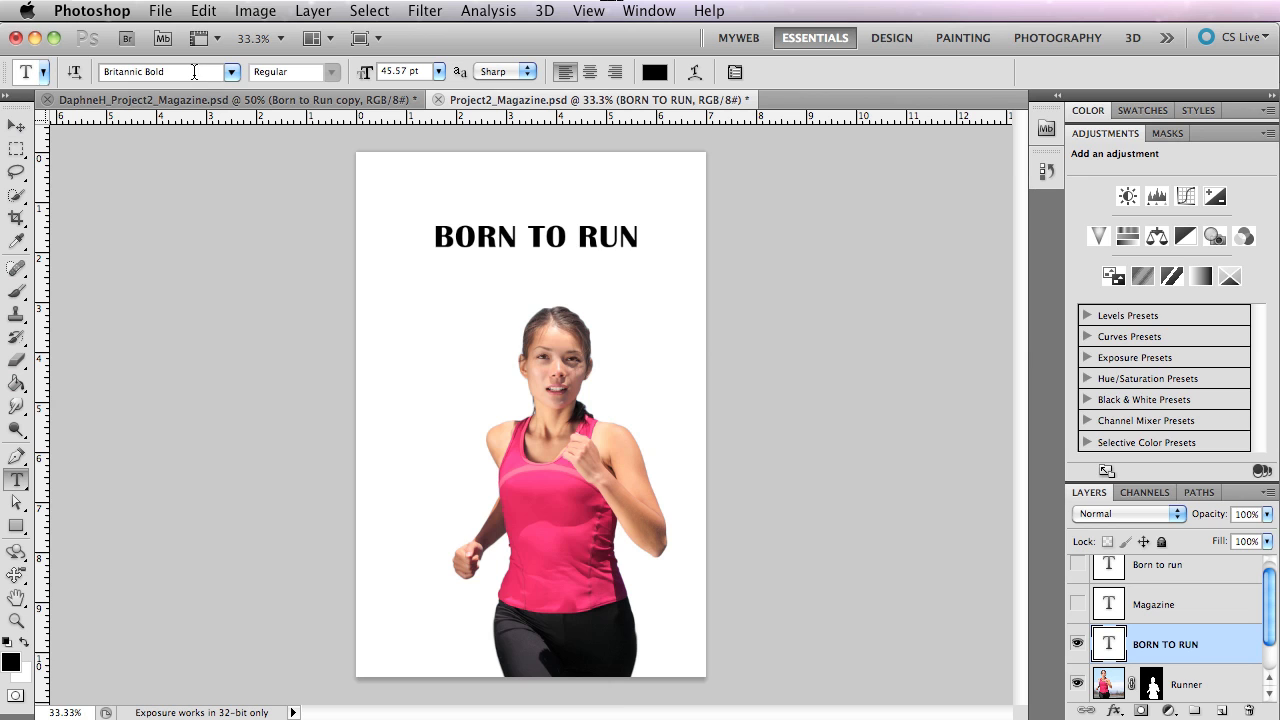
Set the BORN TO RUN title's font to Impact by entering the font name.
click(194, 72)
text(I)
key(BackSpace)
key(BackSpace)
text(A)
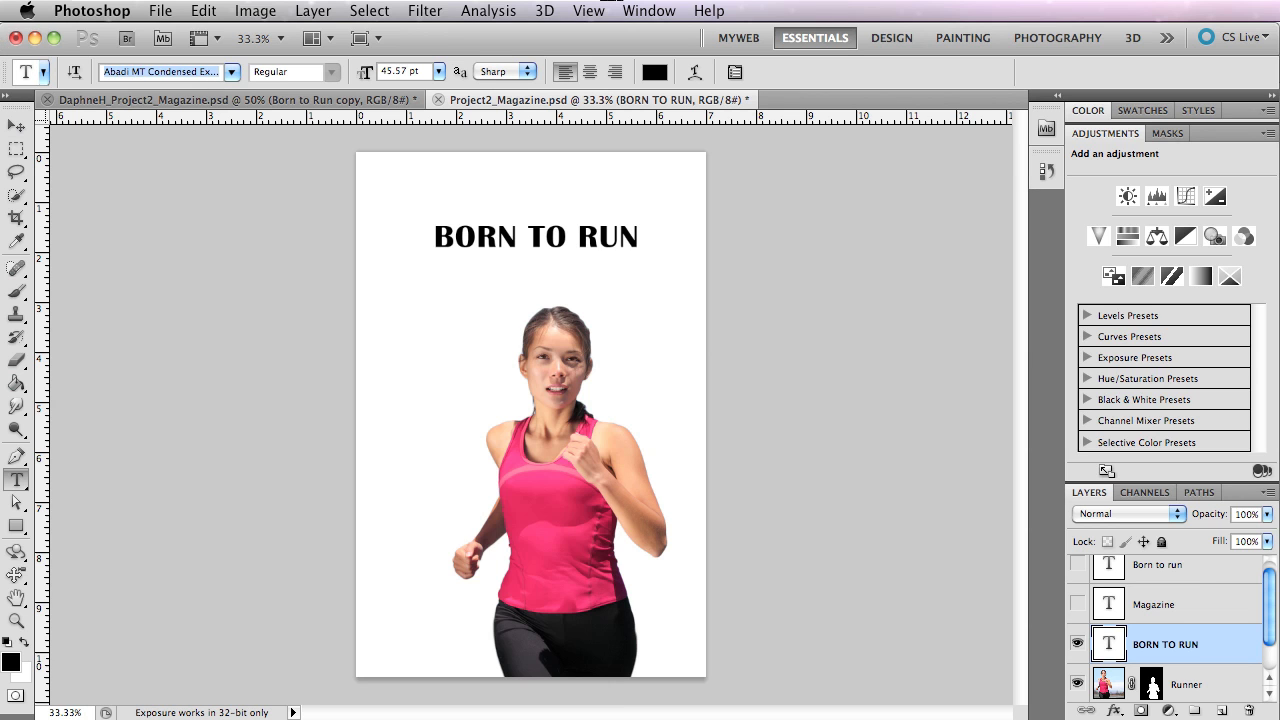
text(Impact)
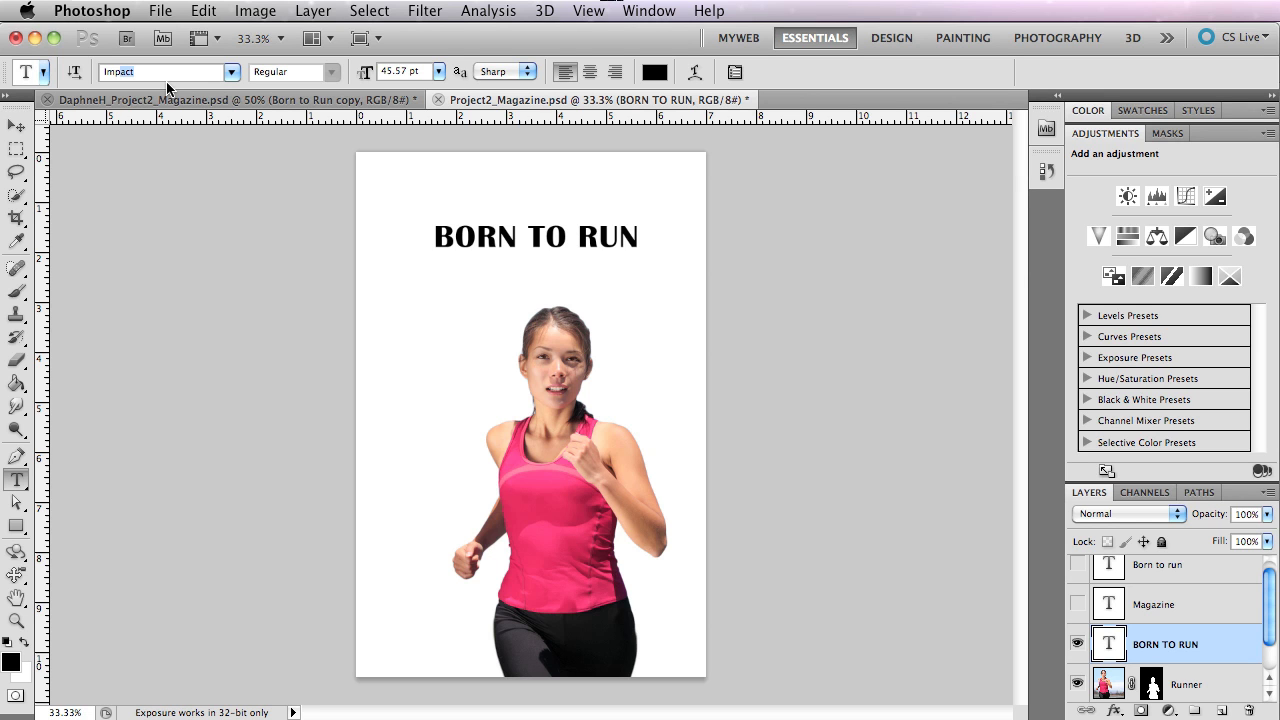
key(Return)
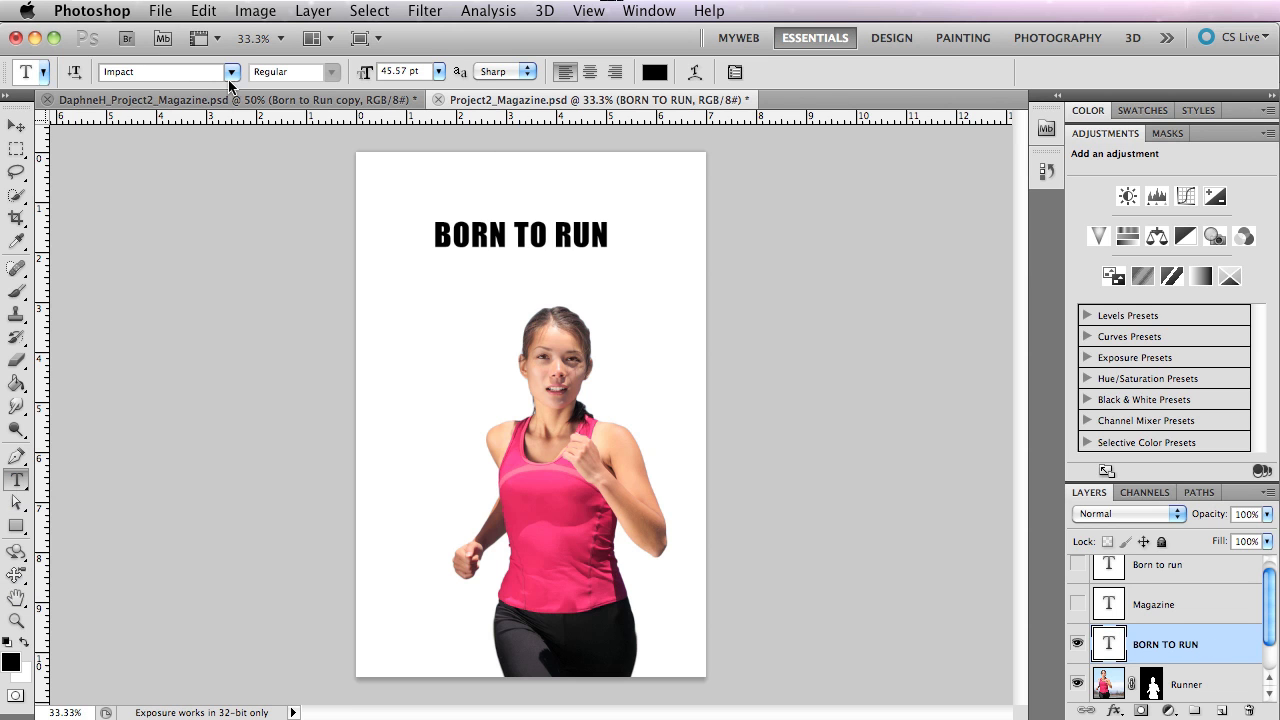
Step through the fonts following Impact for the BORN TO RUN title, up to InaiMathi.
double_click(125, 72)
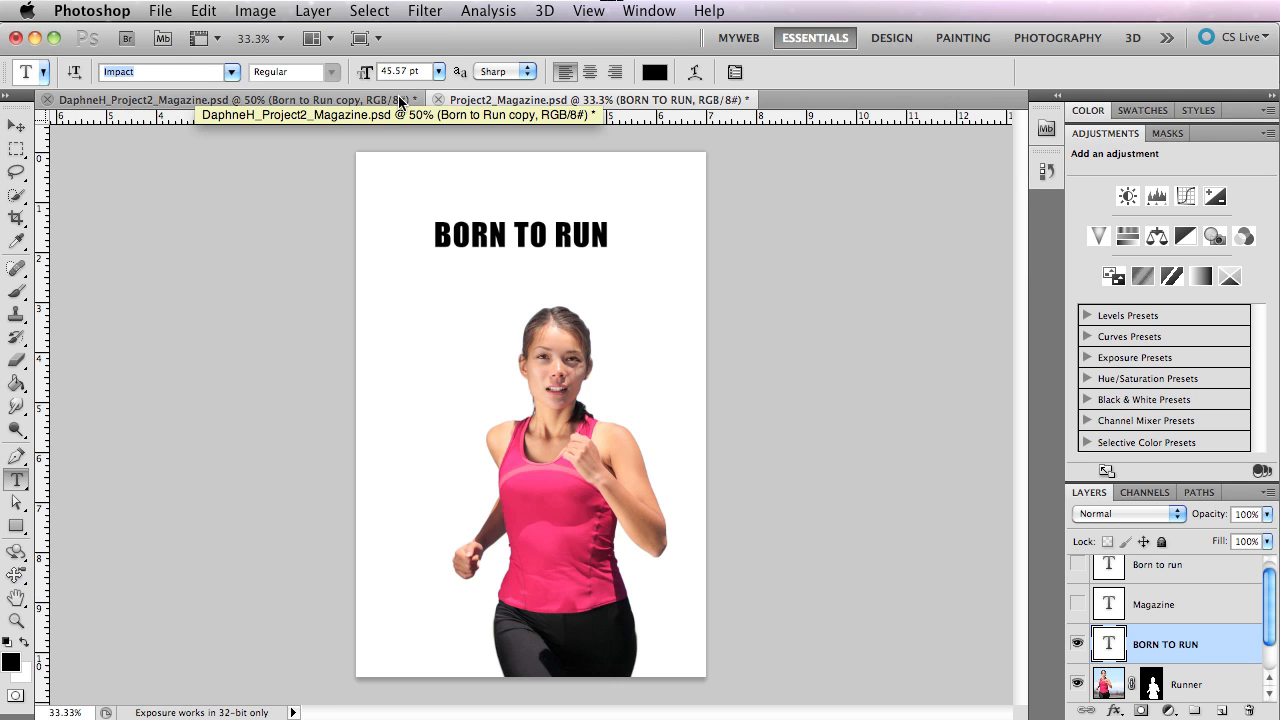
key(Down)
Step through the fonts following InaiMathi for the BORN TO RUN title and settle on Rockwell.
key(Down)
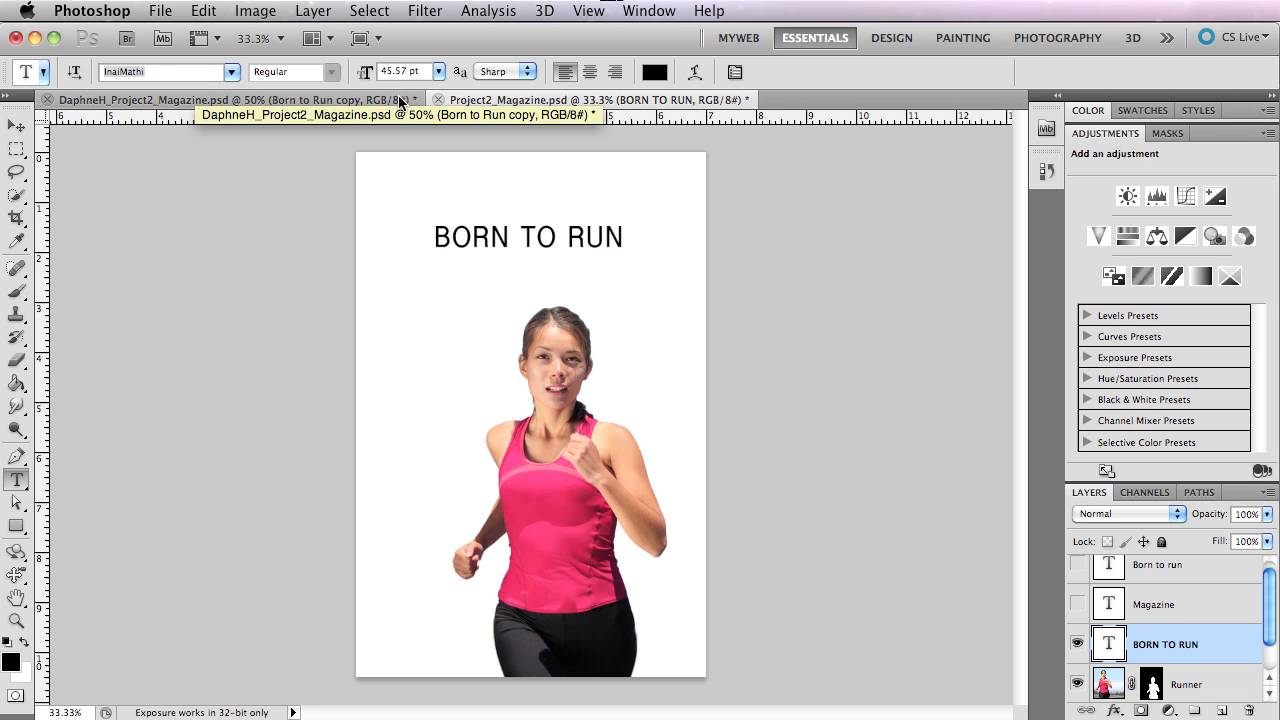
key(Down)
key(Down)
key(Down)
key(Down)
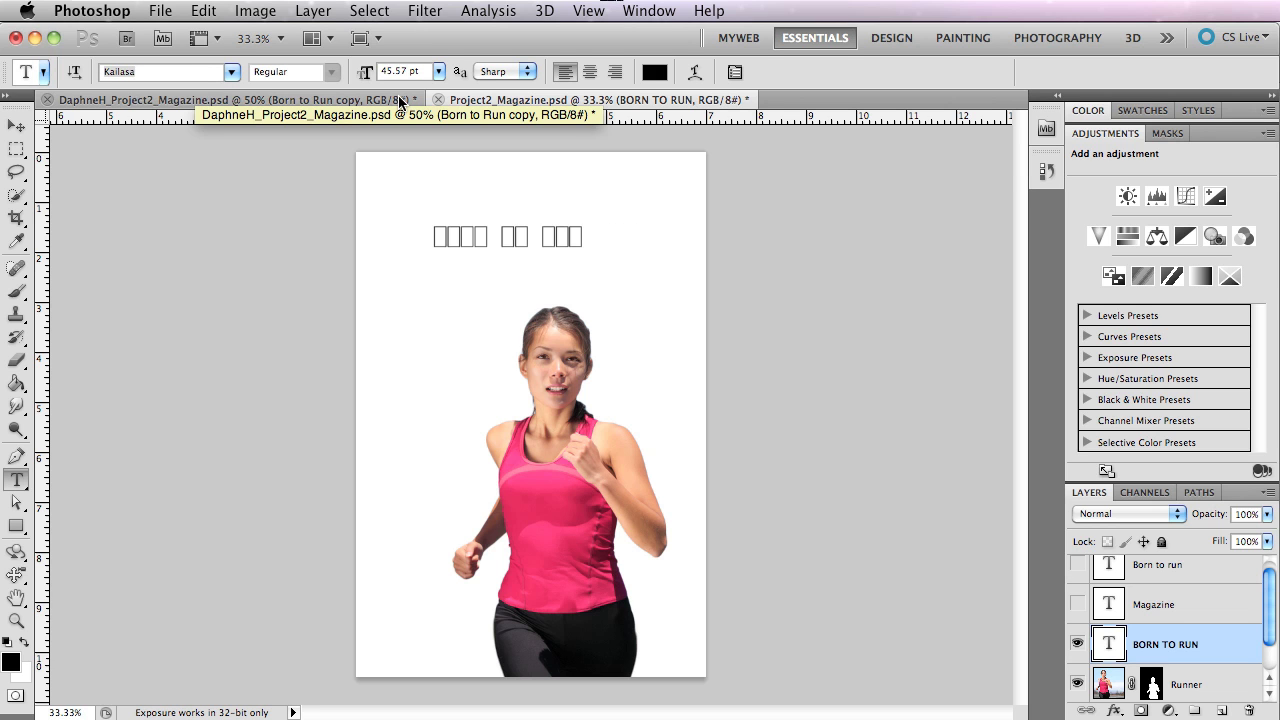
key(Down)
key(Down)
key(Down)
key(Down)
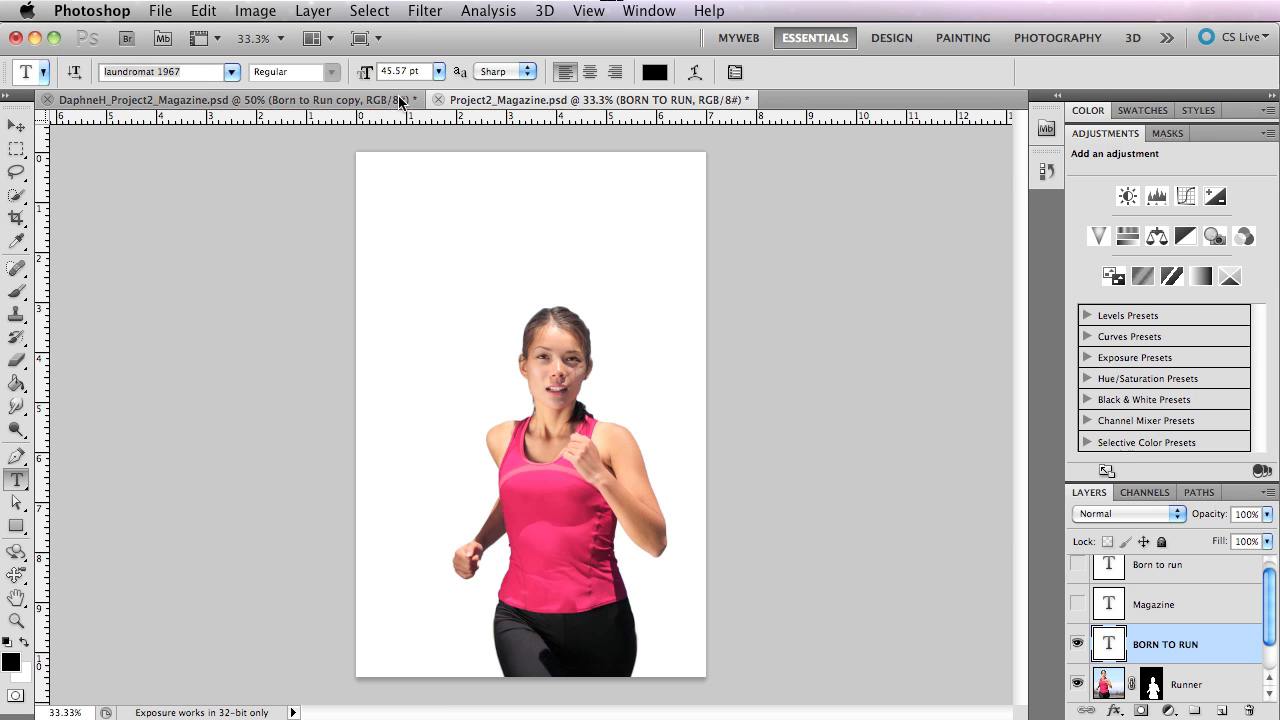
key(Down)
key(Down)
key(Down)
key(Down)
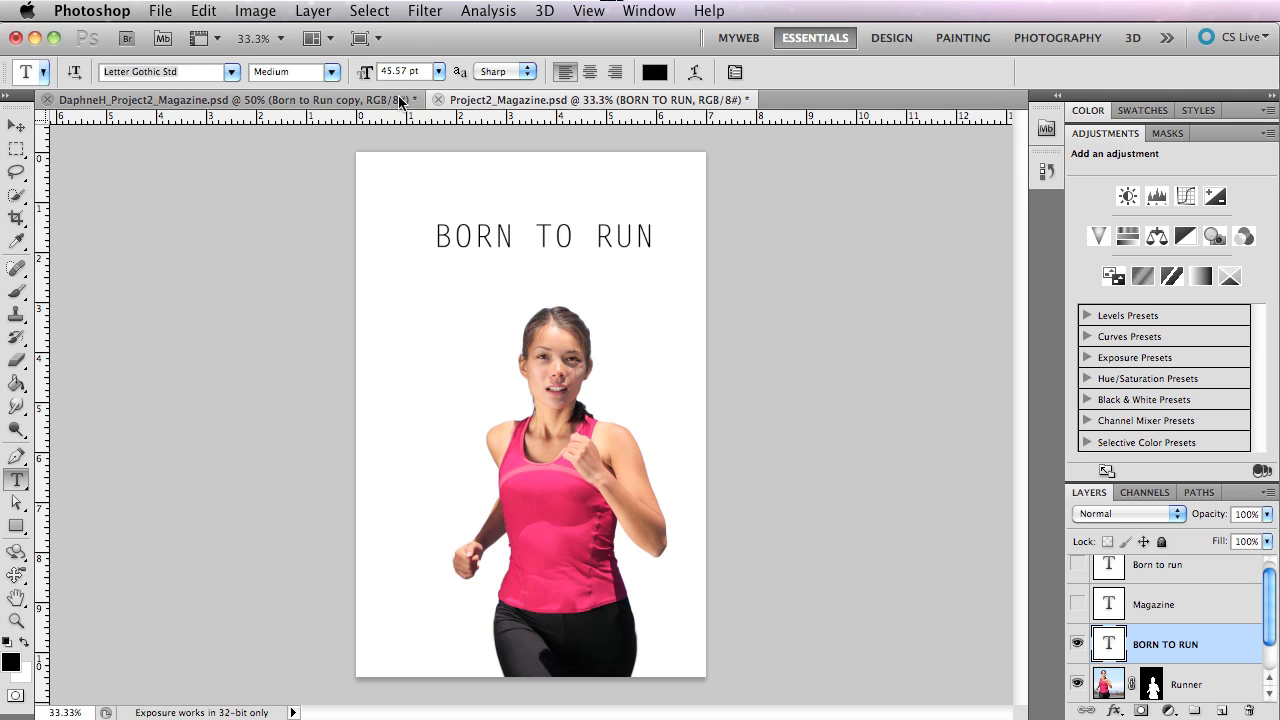
key(Down)
key(Down)
key(Down)
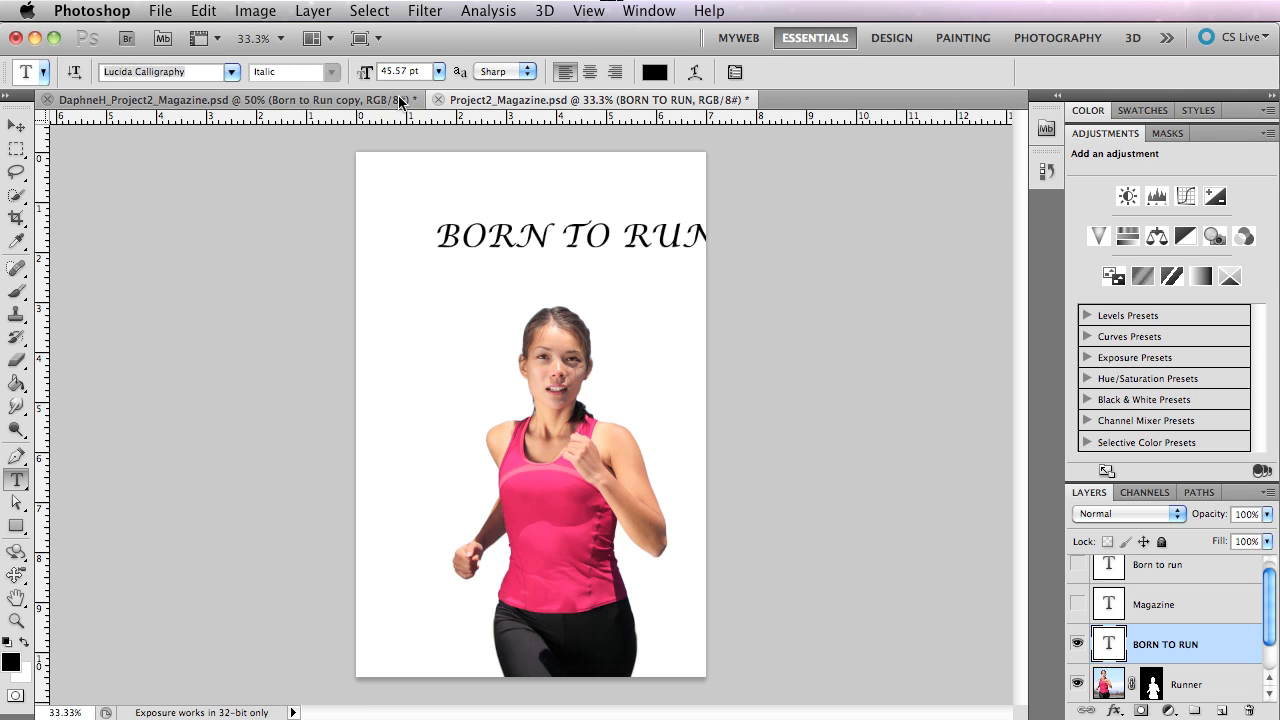
key(Down)
key(Down)
key(Down)
key(Down)
key(Down)
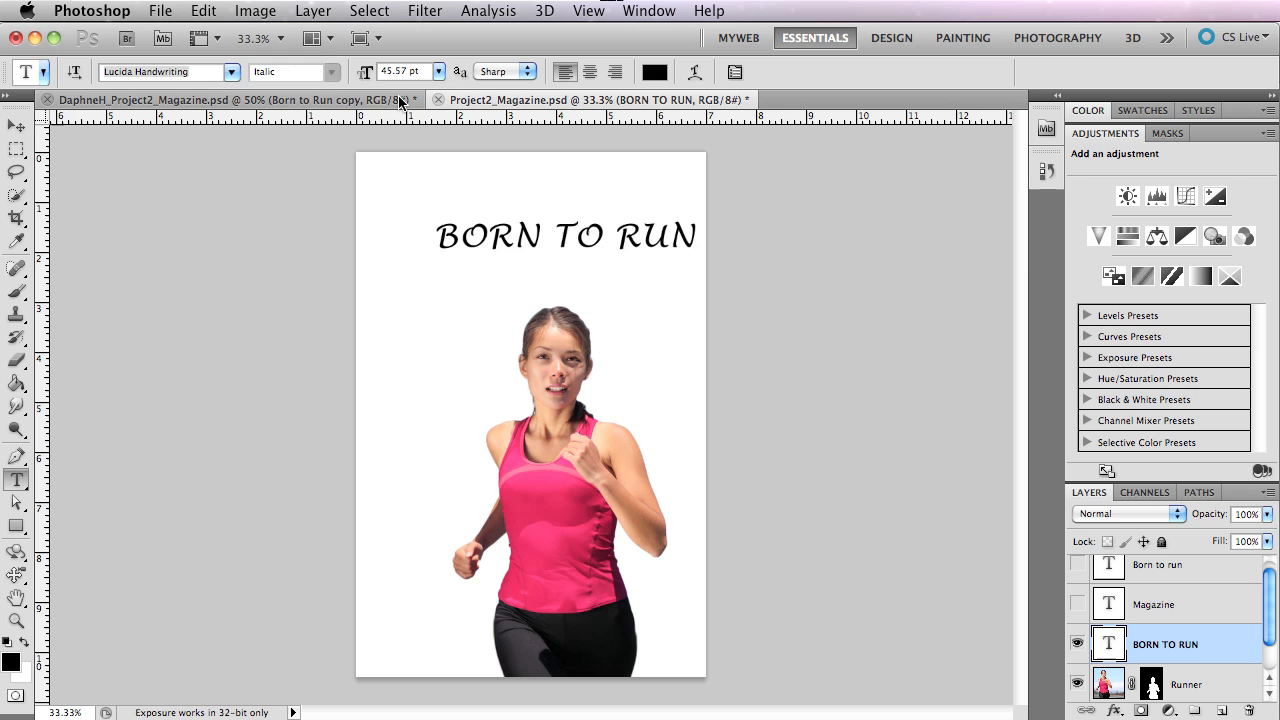
key(Down)
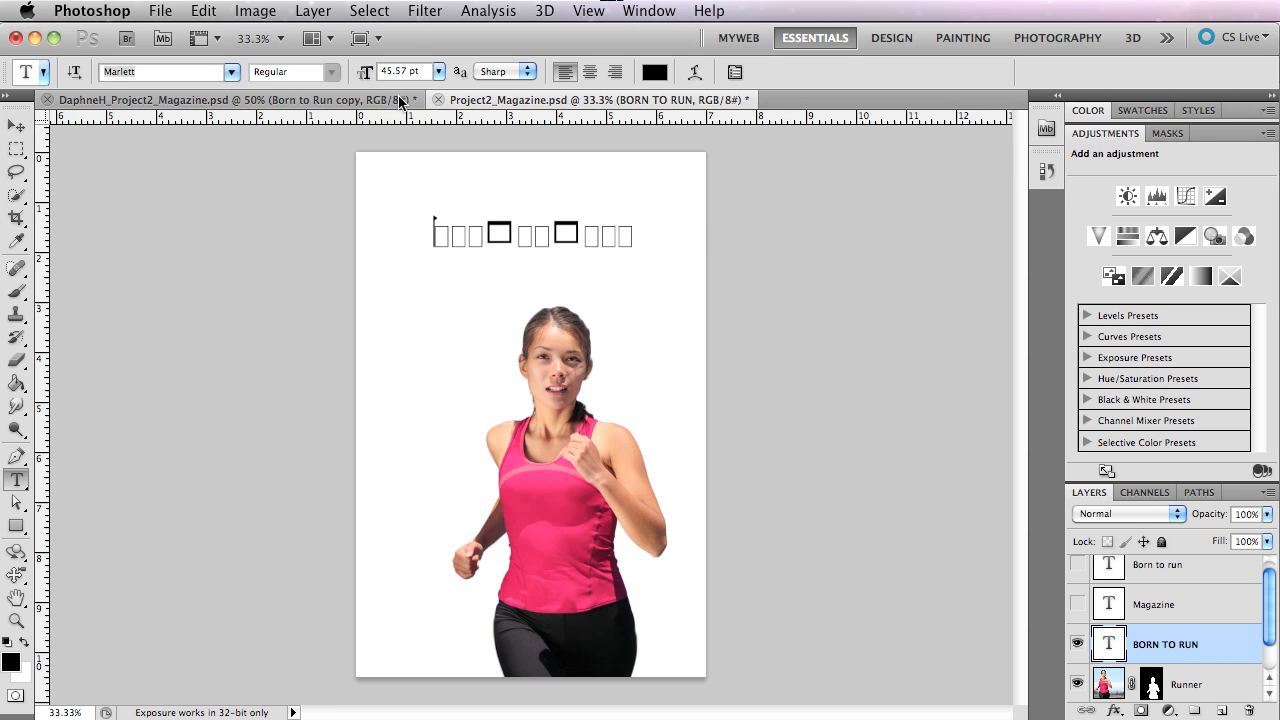
key(Down)
key(Down)
key(Down)
key(Down)
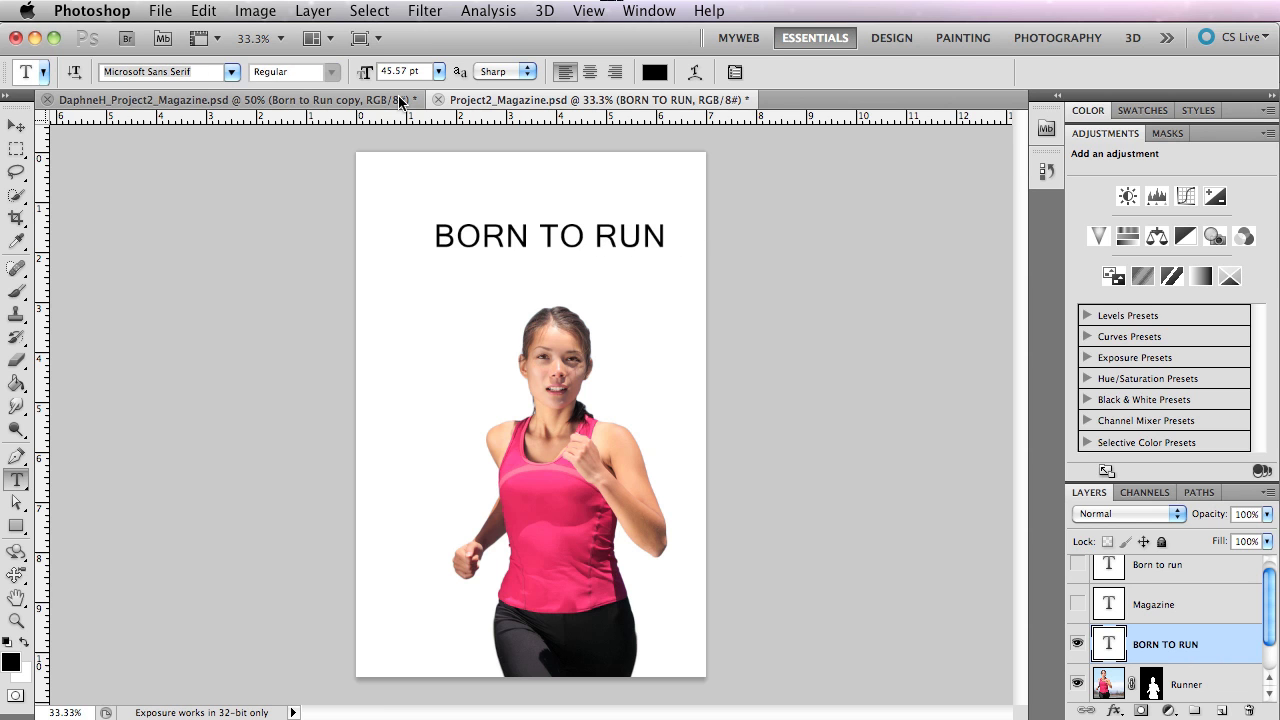
key(Down)
key(Down)
key(Down)
key(Down)
key(Down)
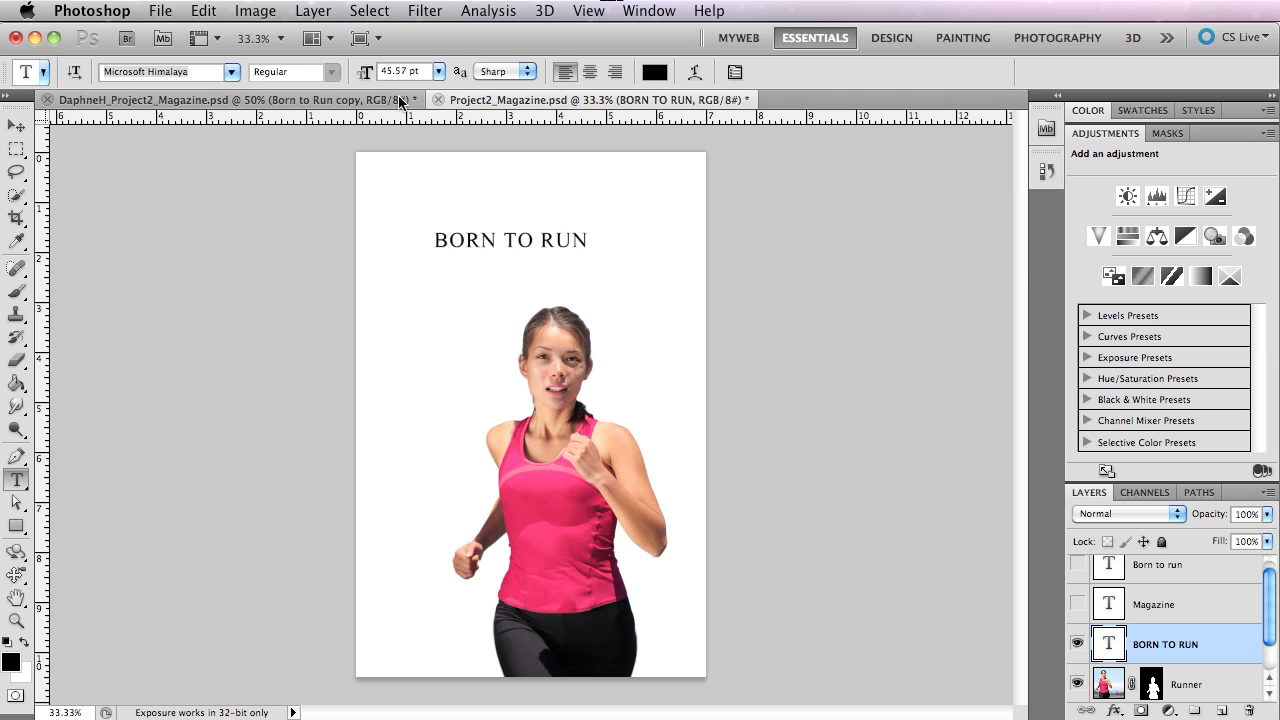
key(Down)
key(Down)
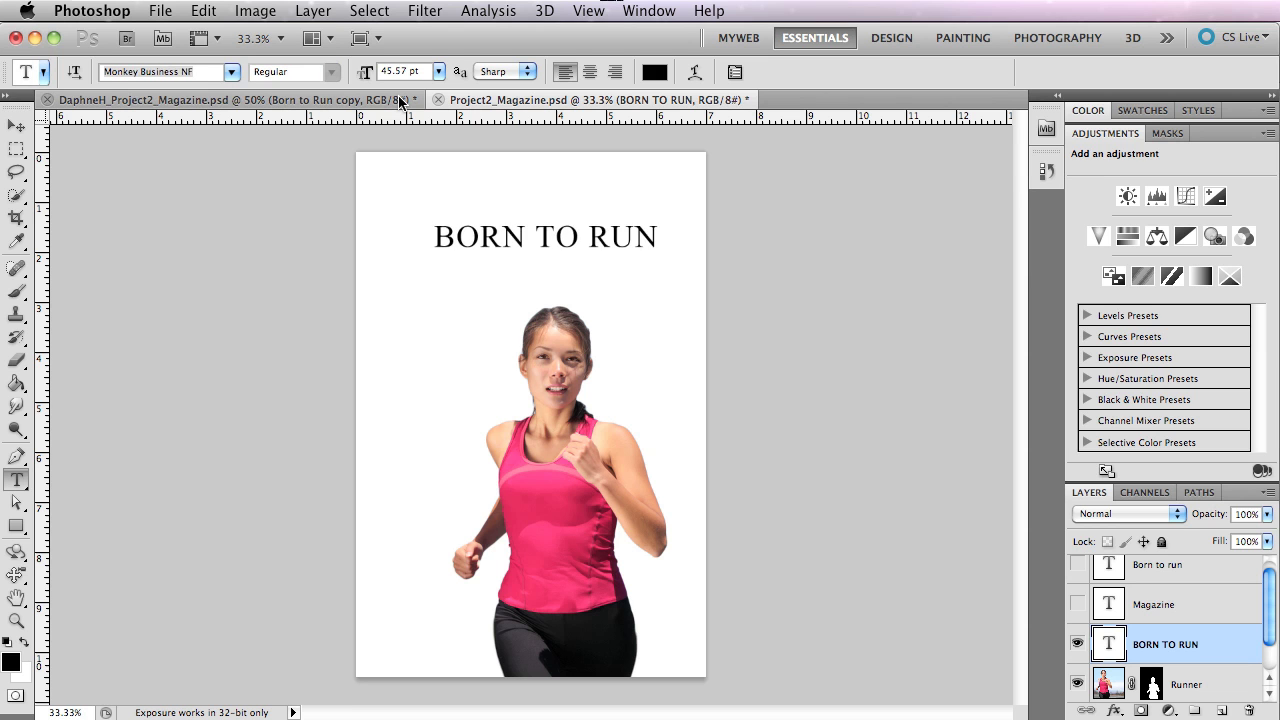
key(Down)
key(Down)
key(Down)
key(Down)
key(Down)
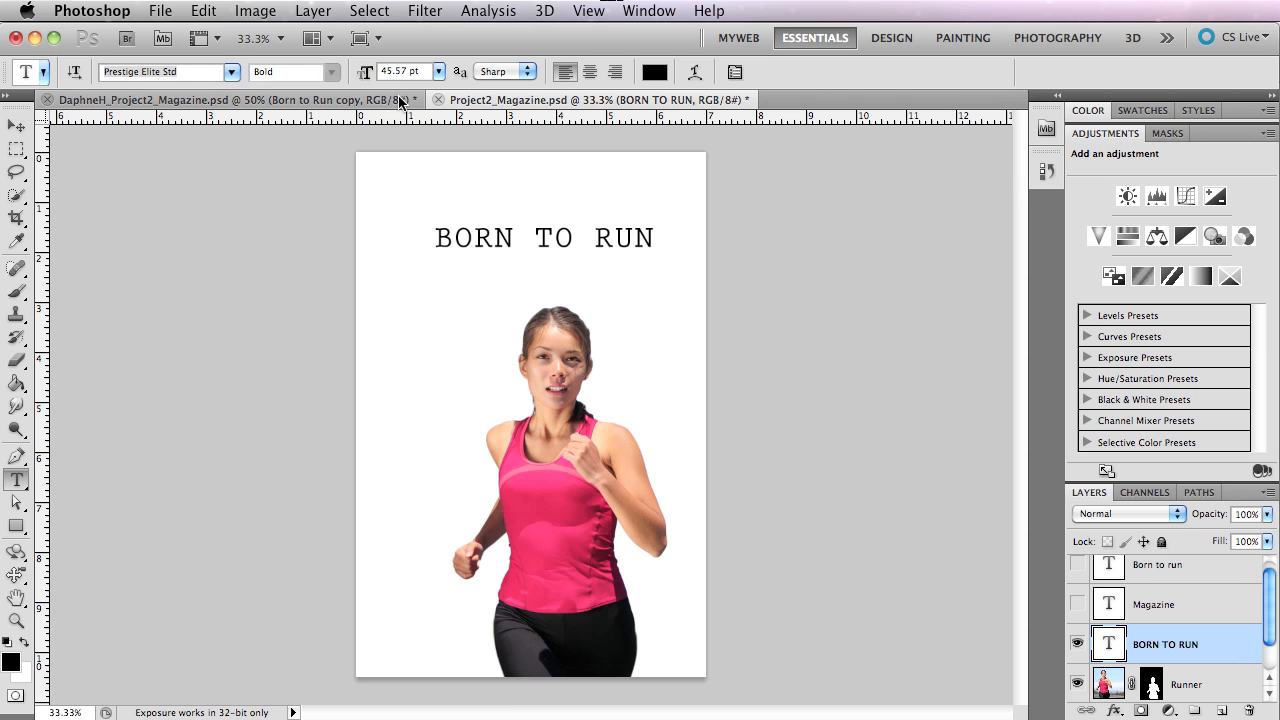
key(Down)
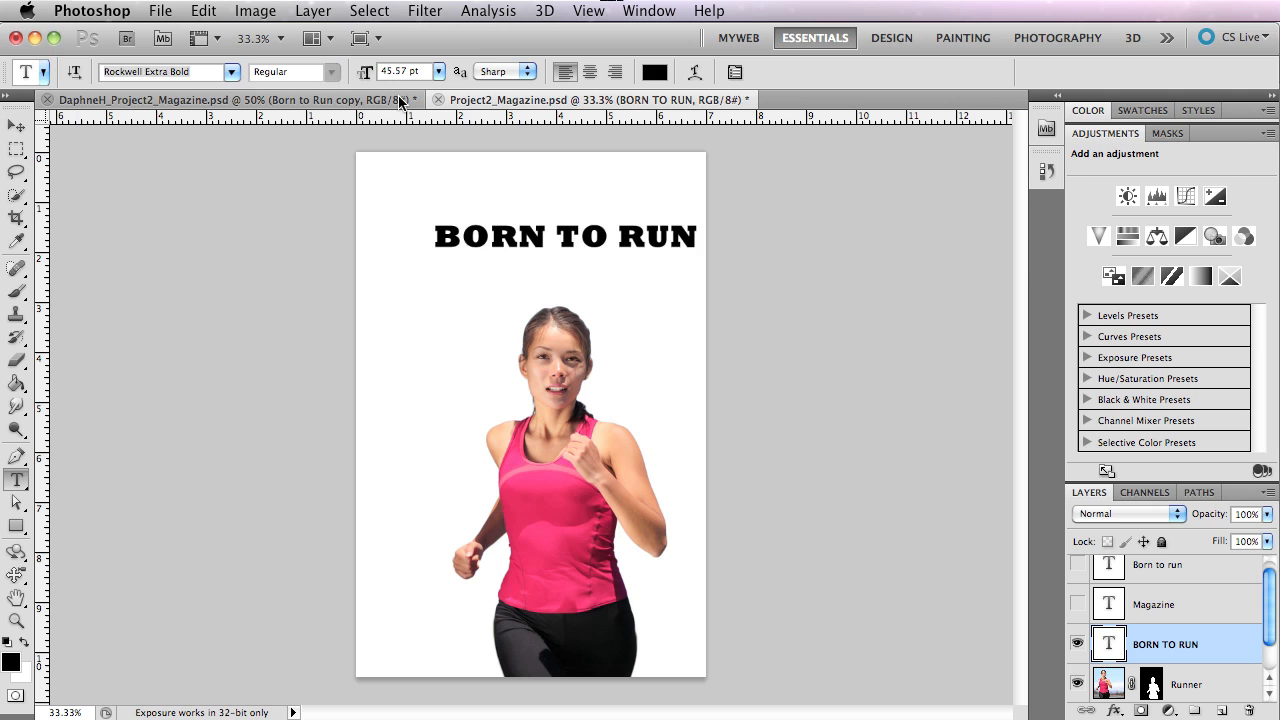
key(Up)
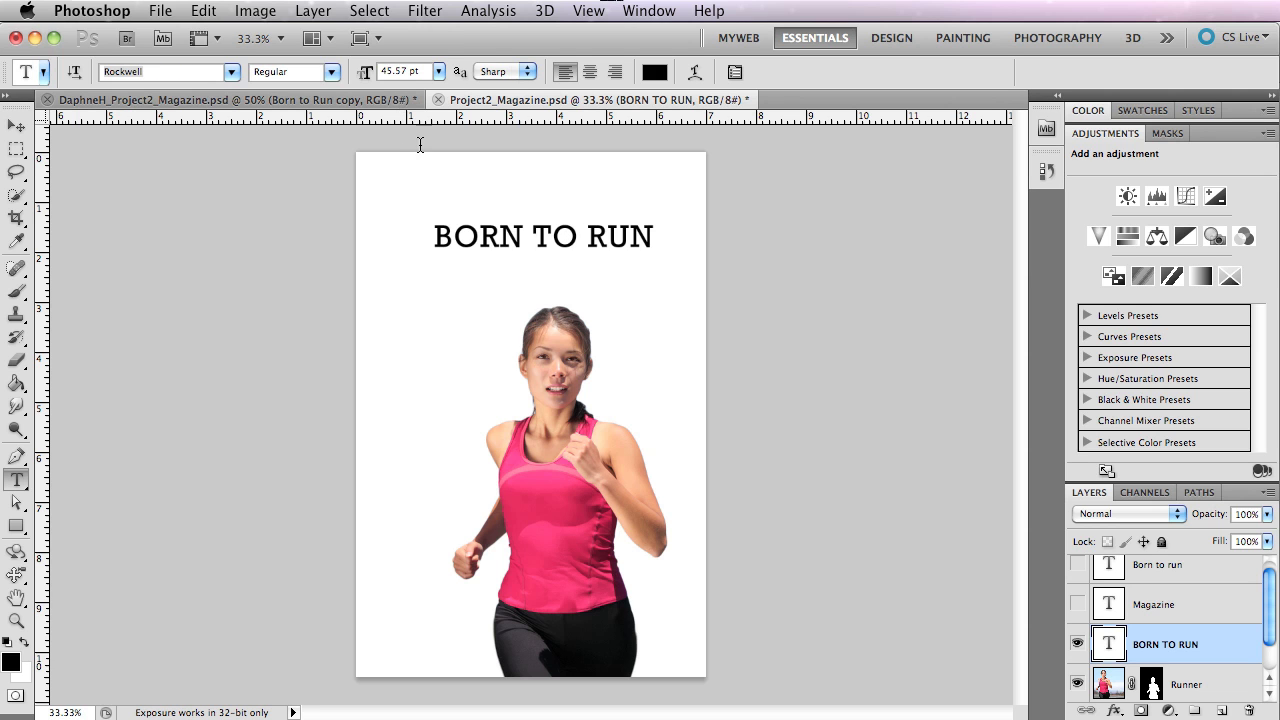
Try a font size of 18 pt on the BORN TO RUN title, and set it to 72 pt.
click(438, 72)
click(428, 253)
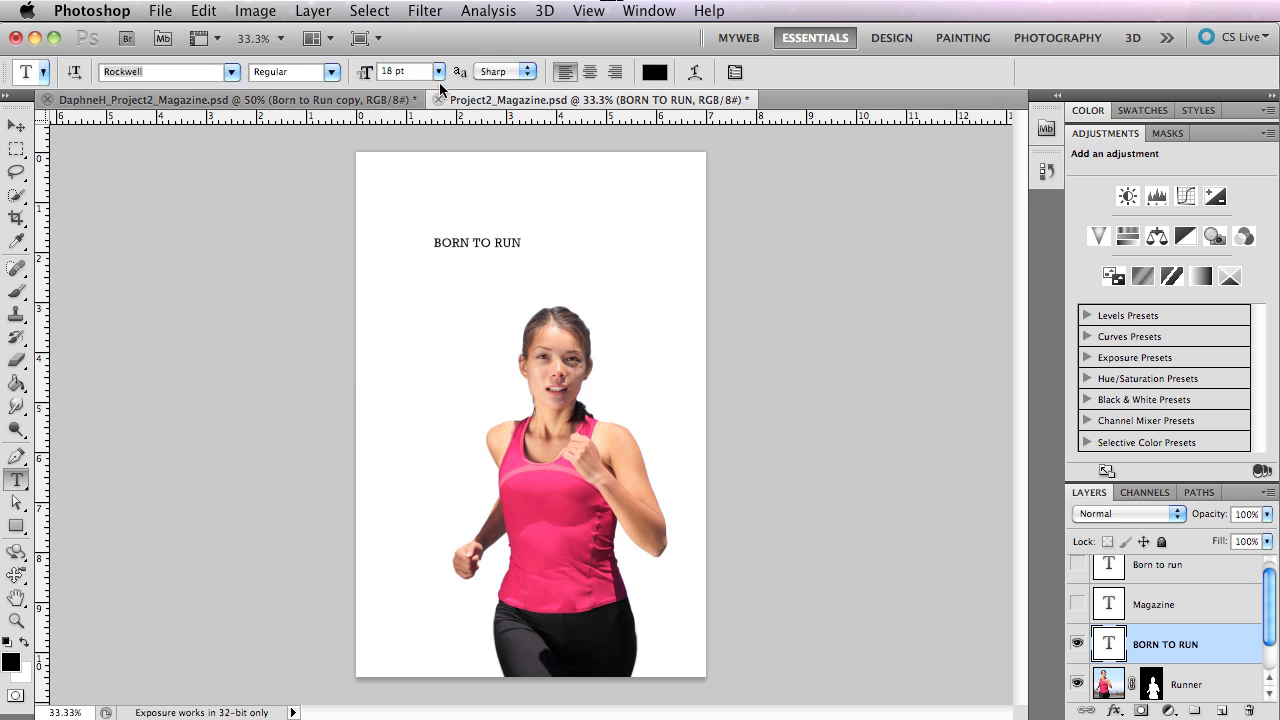
click(438, 74)
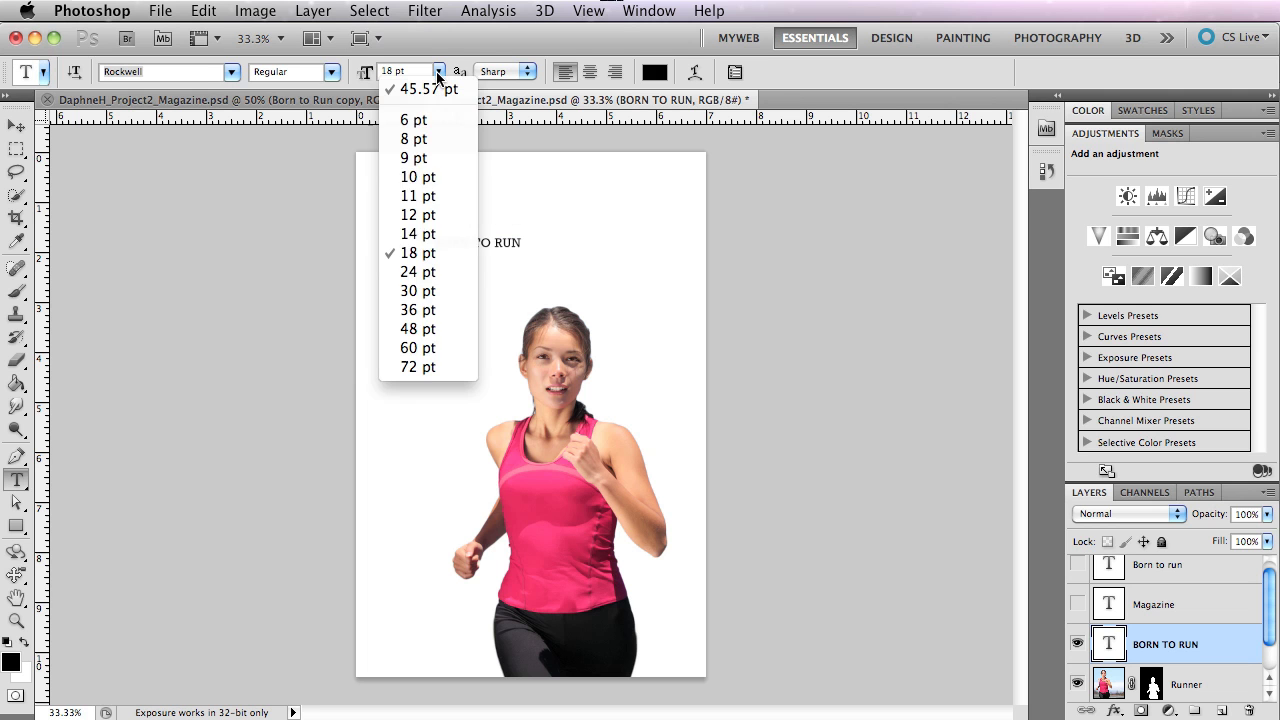
click(420, 366)
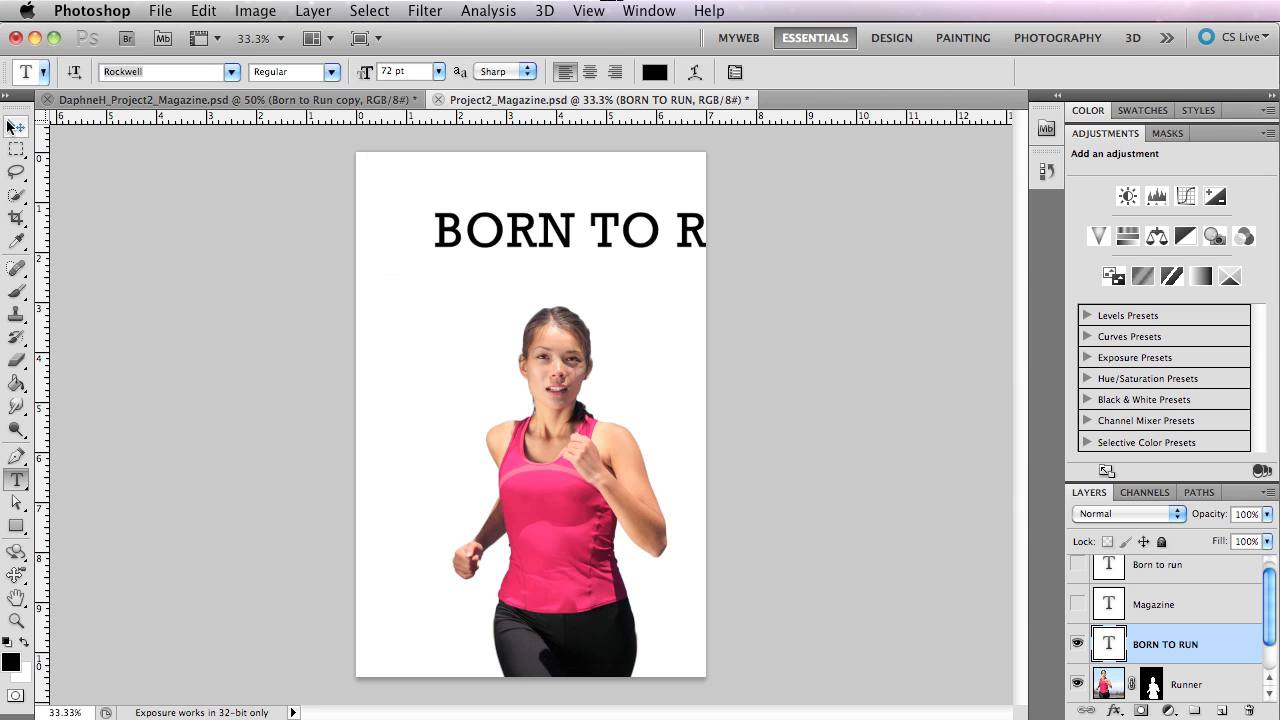
Move the BORN TO RUN title horizontally so it starts near the page's left edge.
click(15, 127)
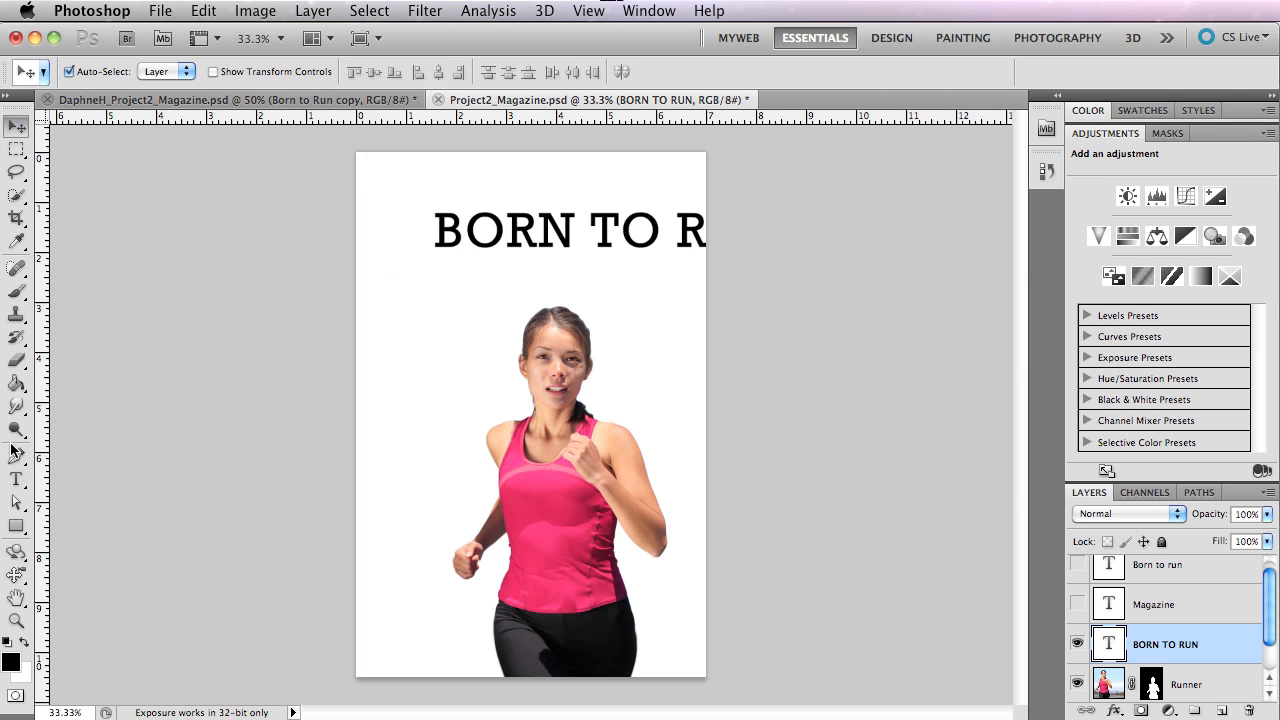
click(16, 479)
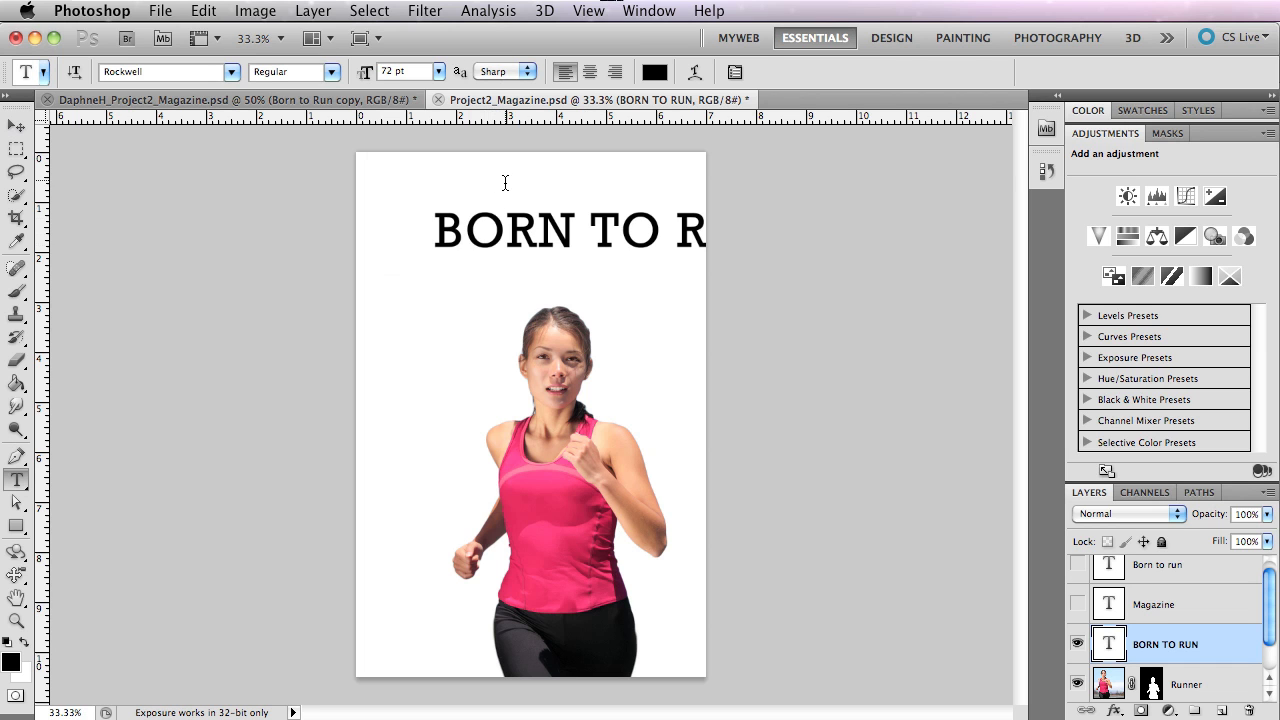
drag(526, 243, 451, 240)
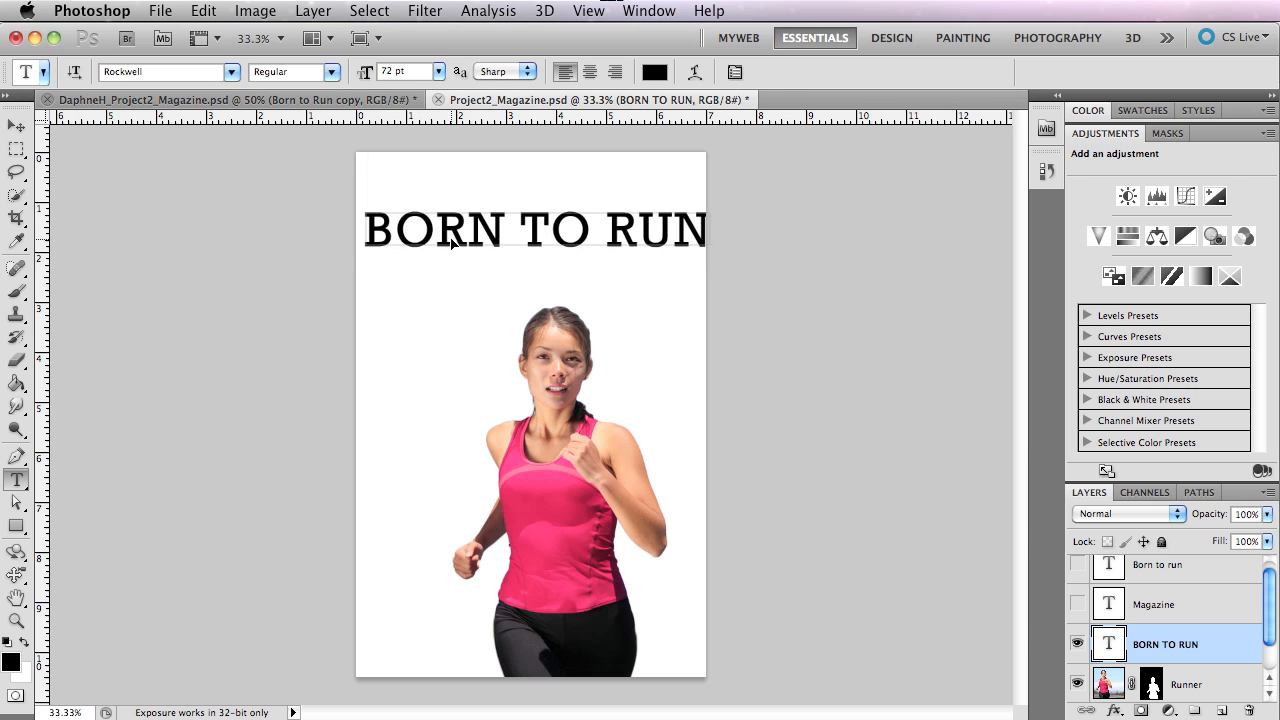
Reduce the BORN TO RUN title's font size to 56 pt by scrubbing the value.
click(437, 72)
click(440, 70)
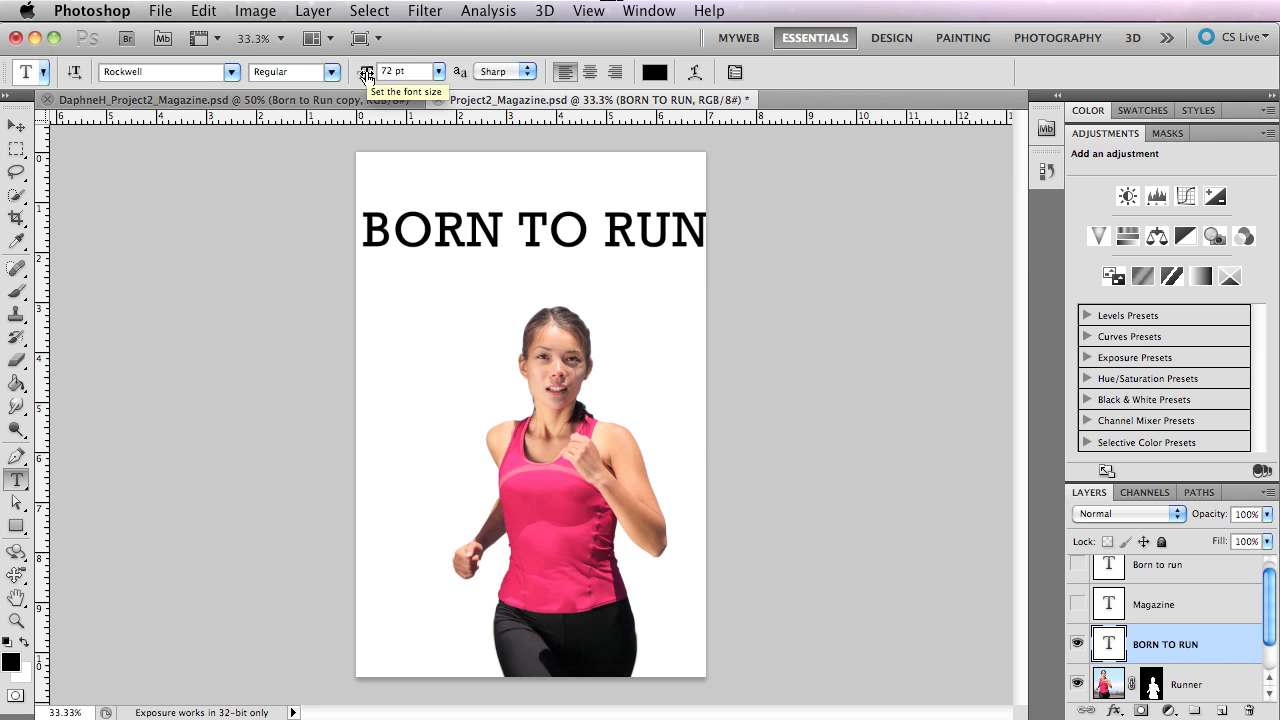
mouse_move(367, 77)
mouse_down()
mouse_move(334, 79)
mouse_move(384, 74)
mouse_up()
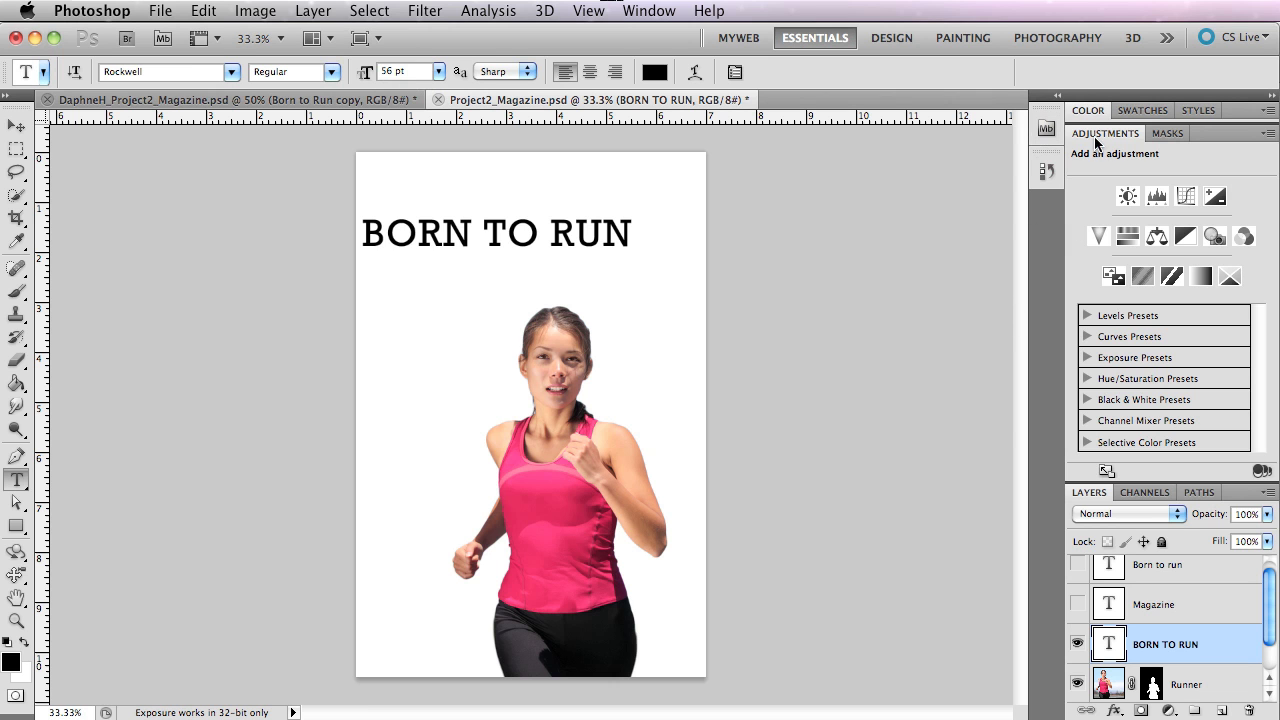
Open the character settings, view the paragraph settings beside them, and return to the character settings.
click(670, 10)
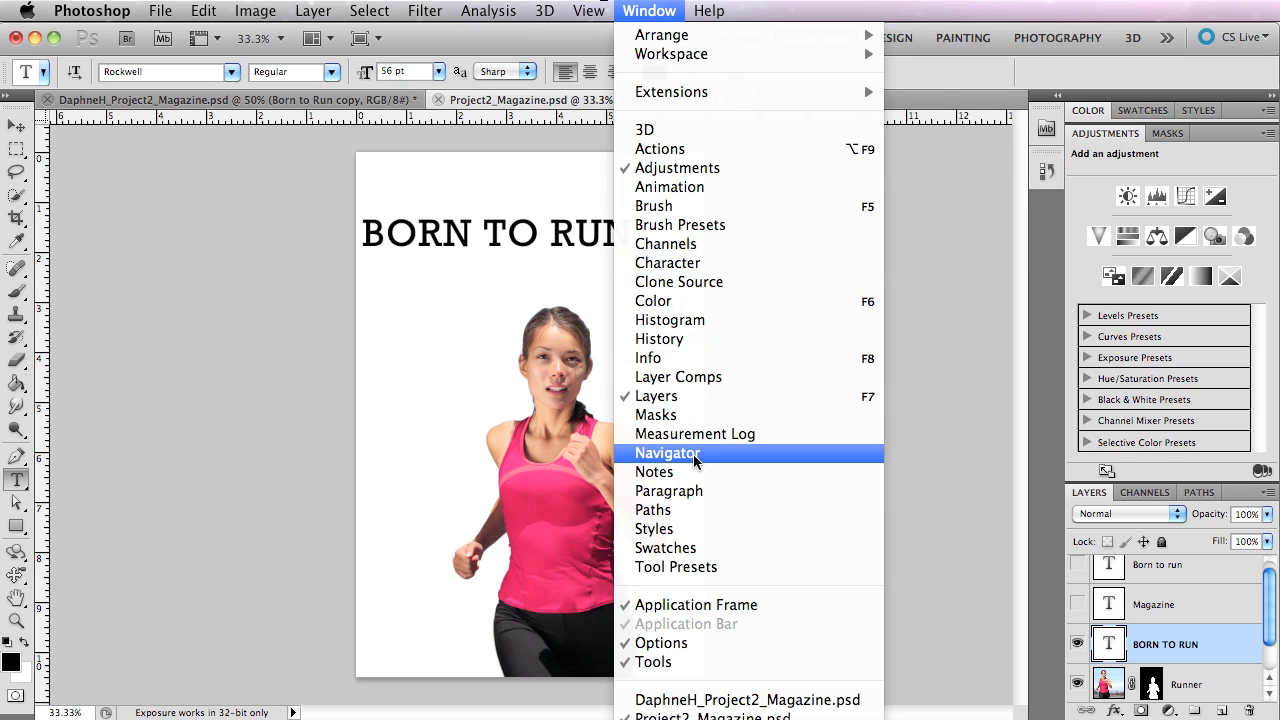
click(684, 264)
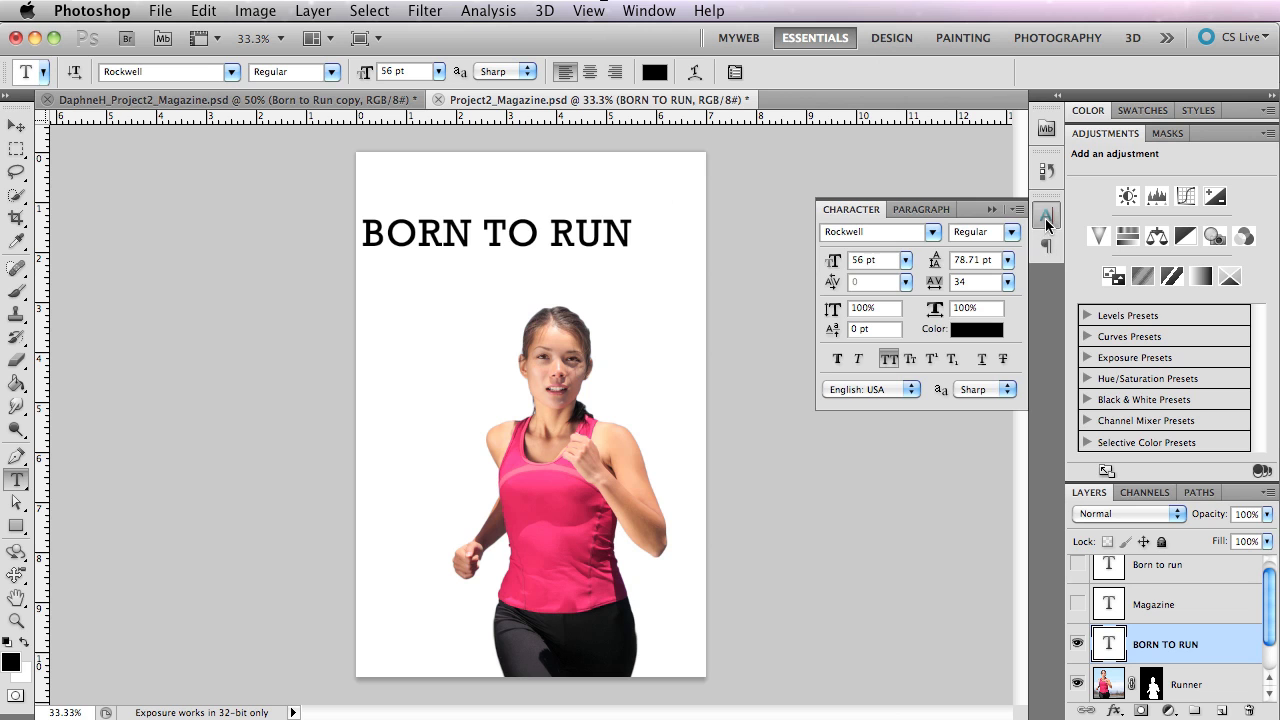
click(1046, 245)
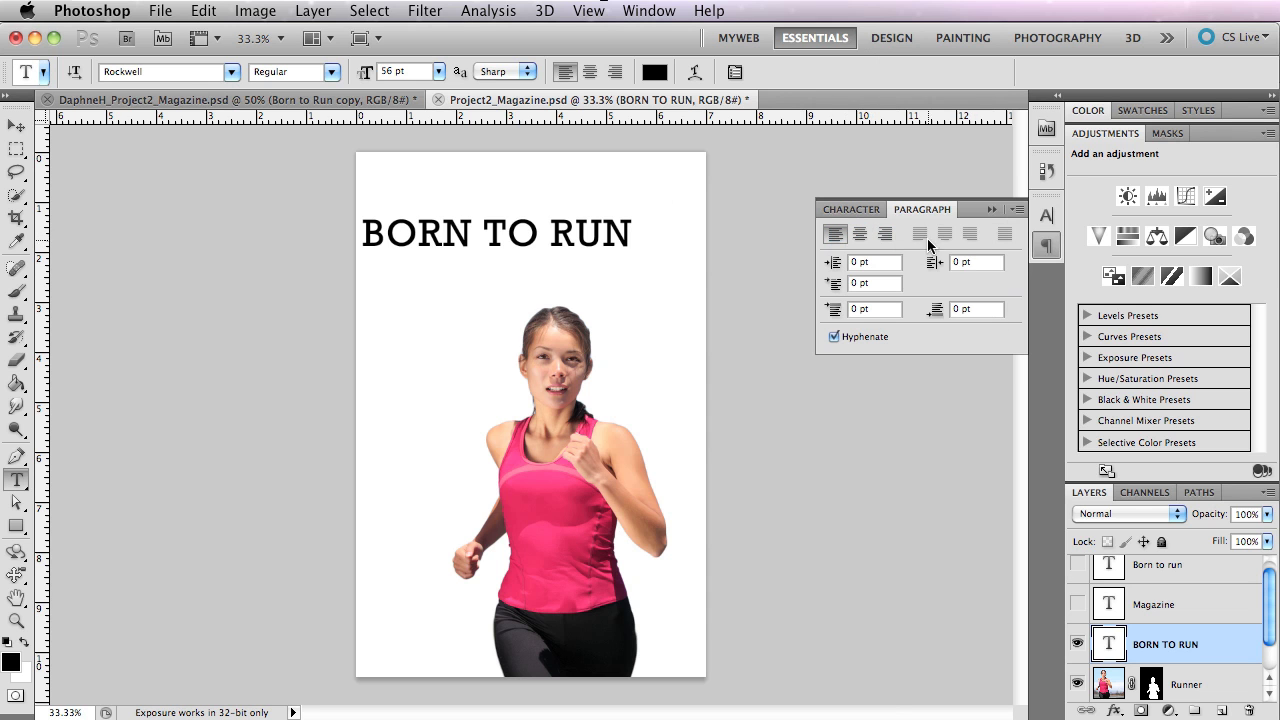
click(855, 210)
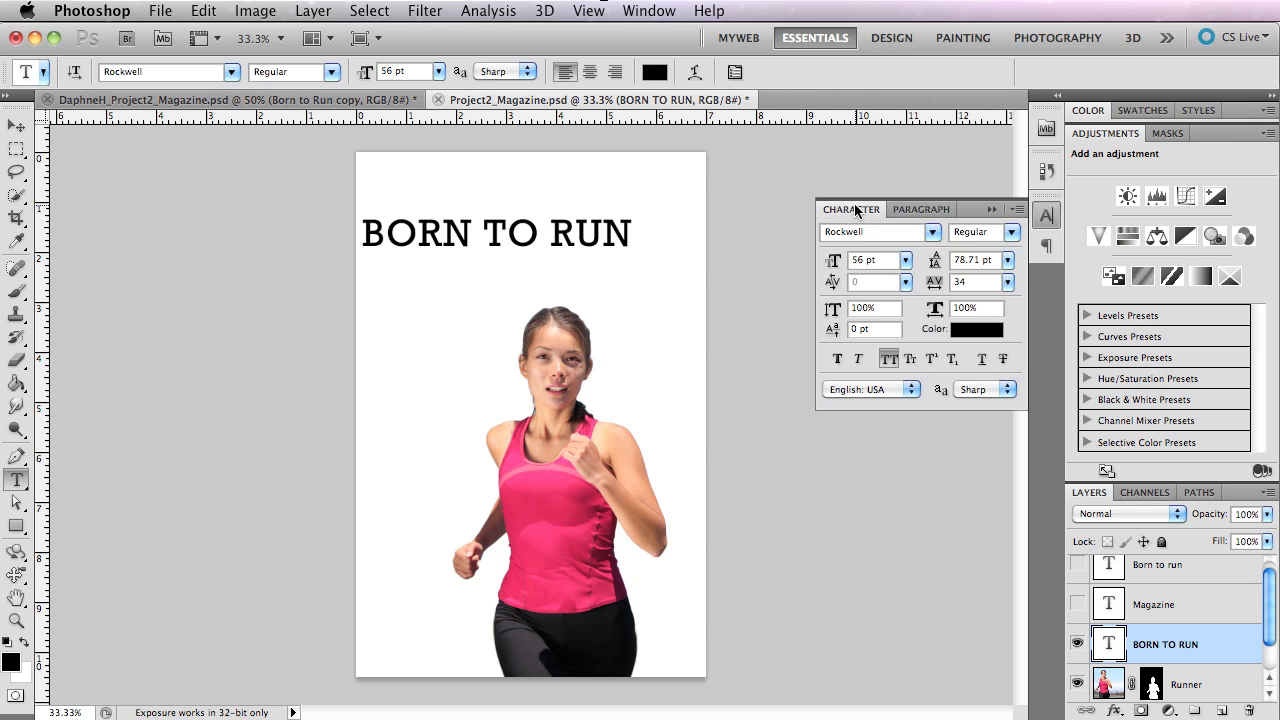
Detach the Character and Paragraph panel group so it floats beside the page, with the character settings shown.
drag(624, 224, 297, 223)
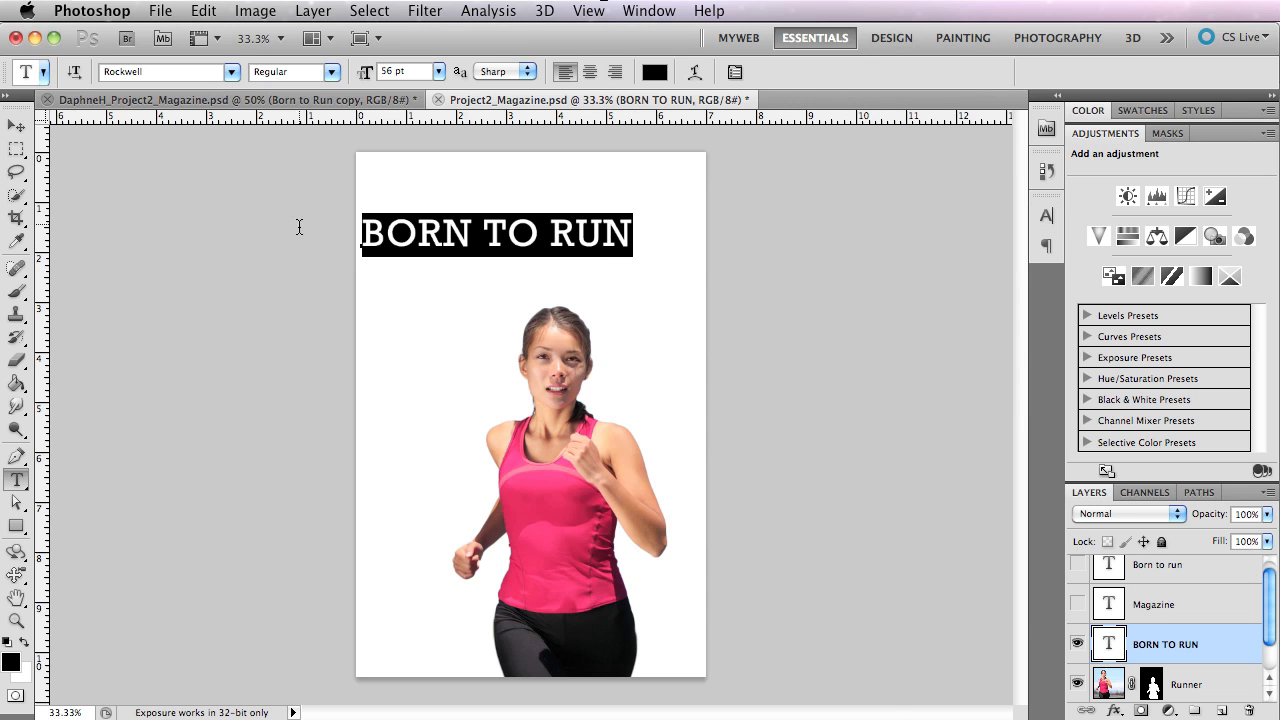
click(1046, 215)
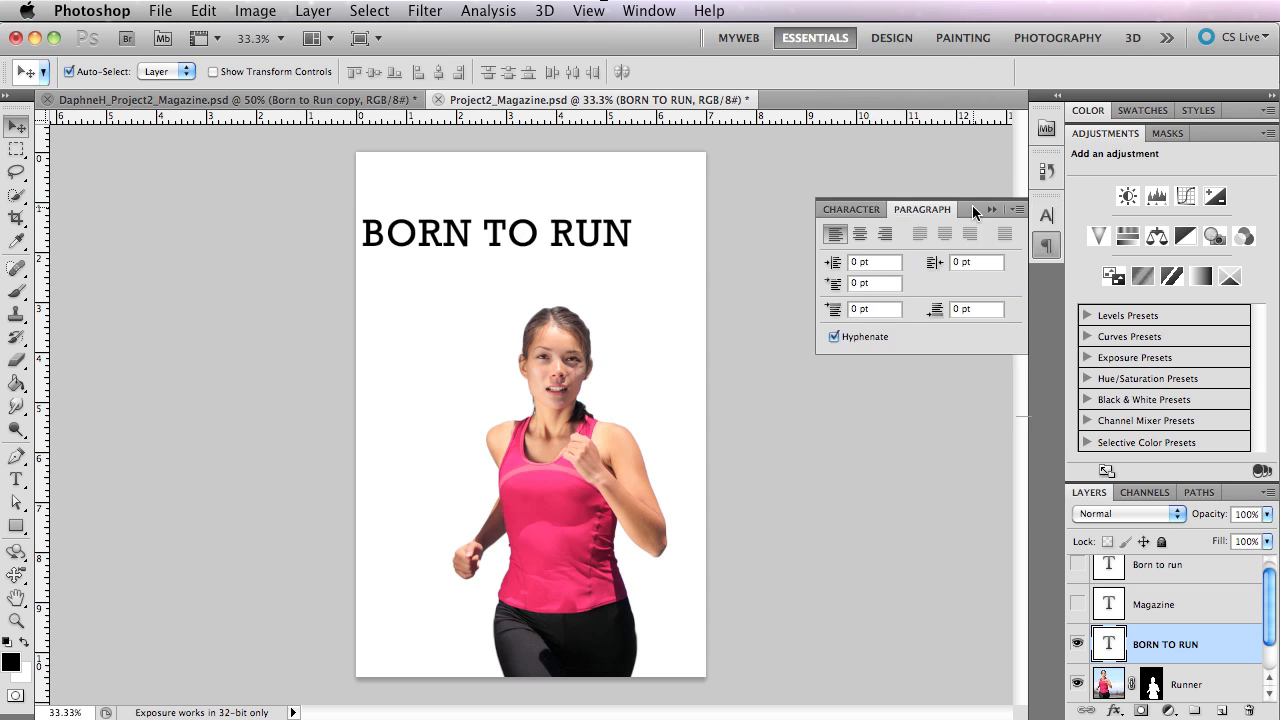
drag(972, 207, 902, 232)
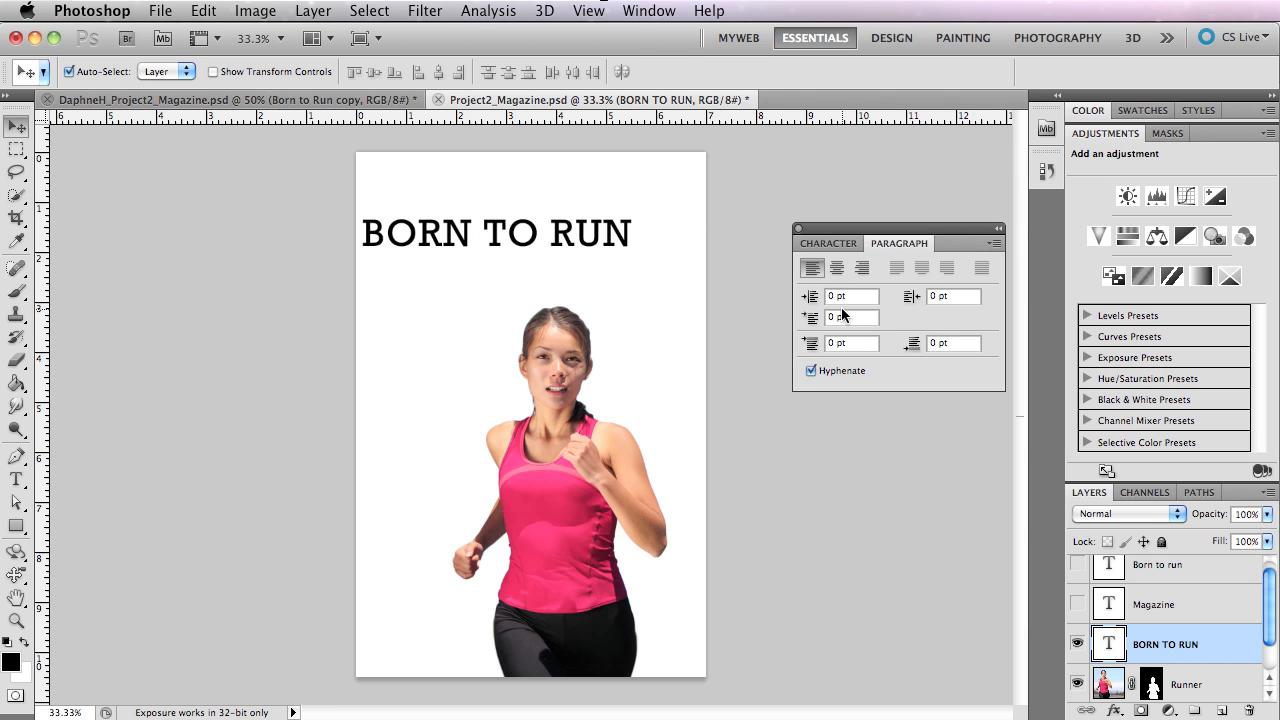
click(822, 243)
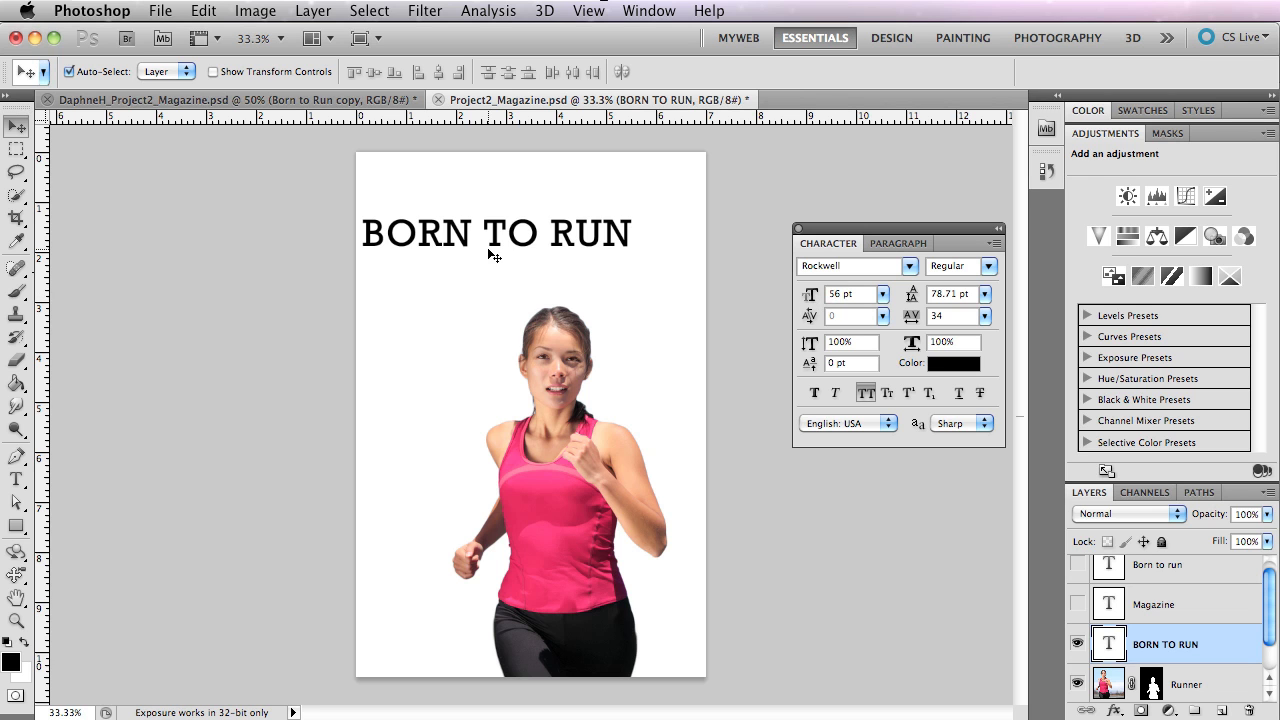
Try scrubbing the title's font size to 65.01 pt, and set it to exactly 105 pt.
drag(822, 296, 740, 289)
drag(910, 295, 778, 291)
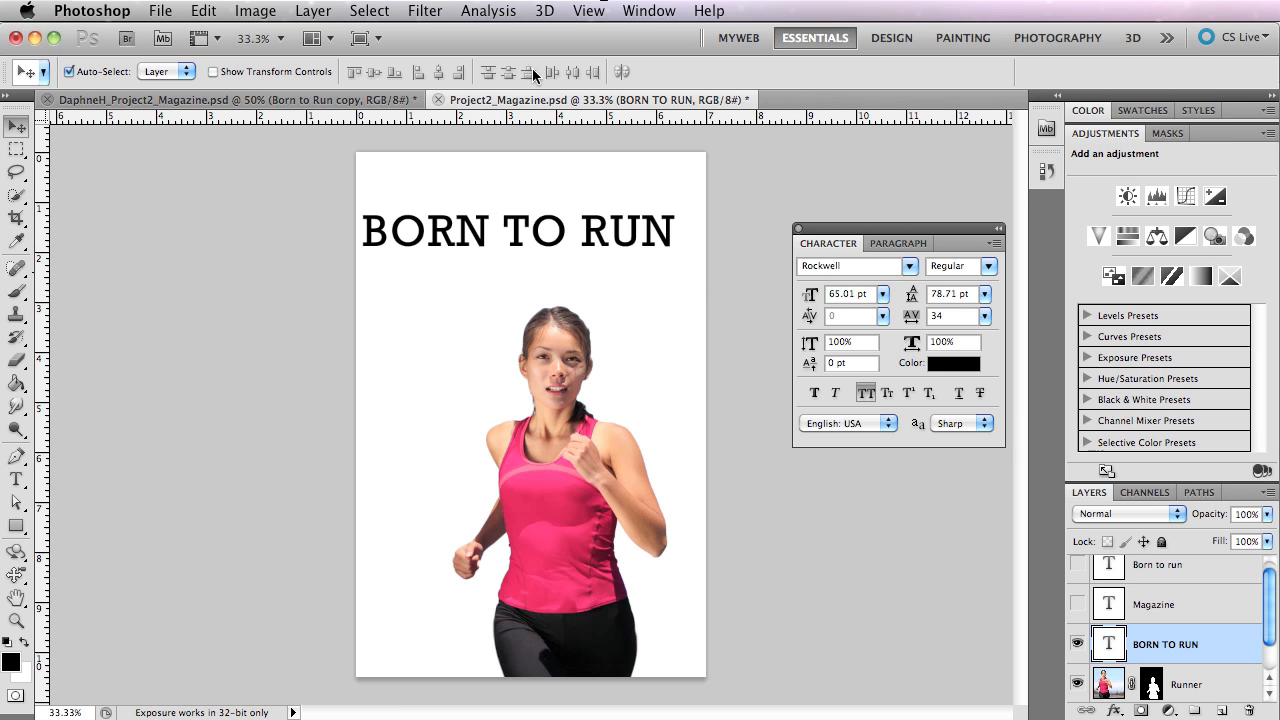
click(882, 294)
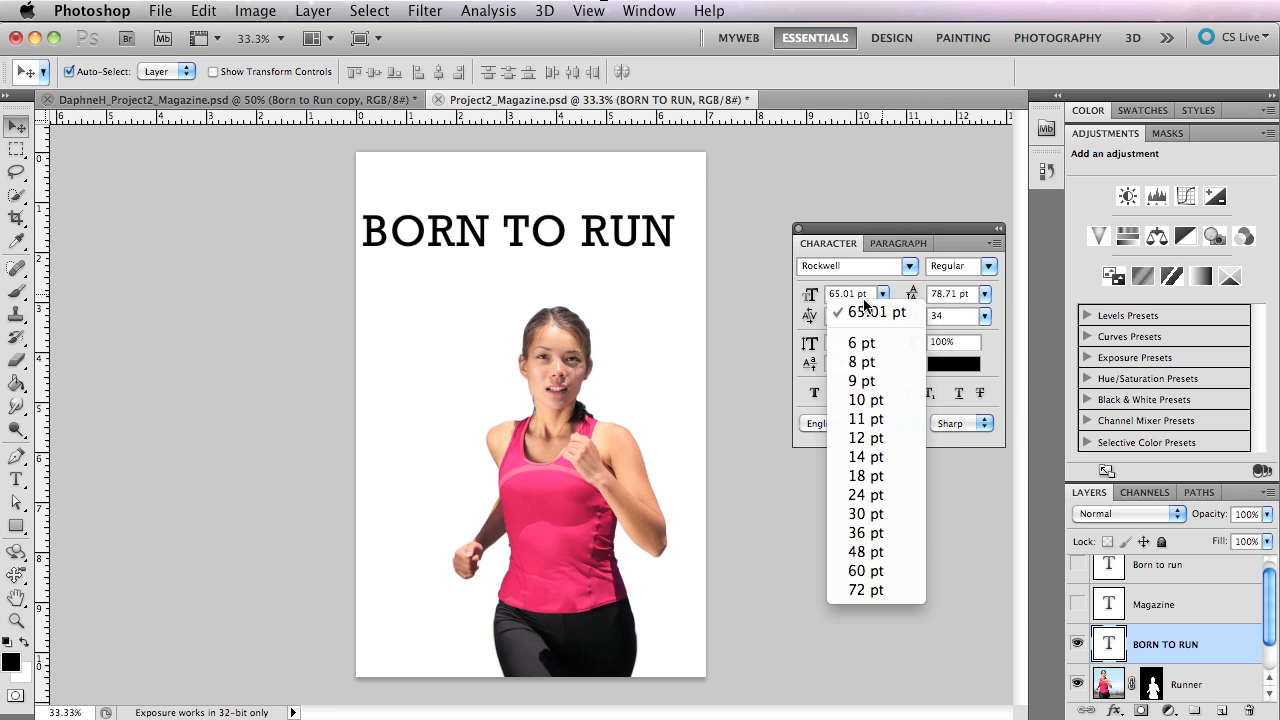
click(865, 303)
double_click(857, 293)
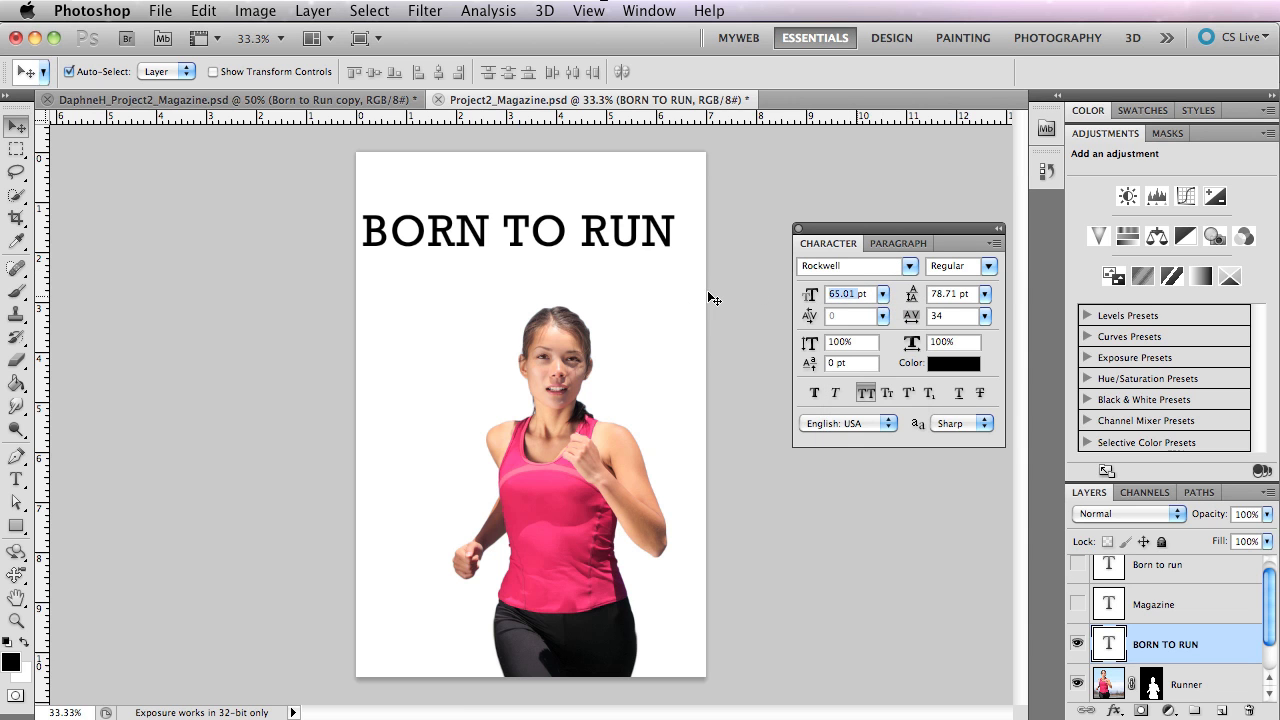
text(105)
key(Return)
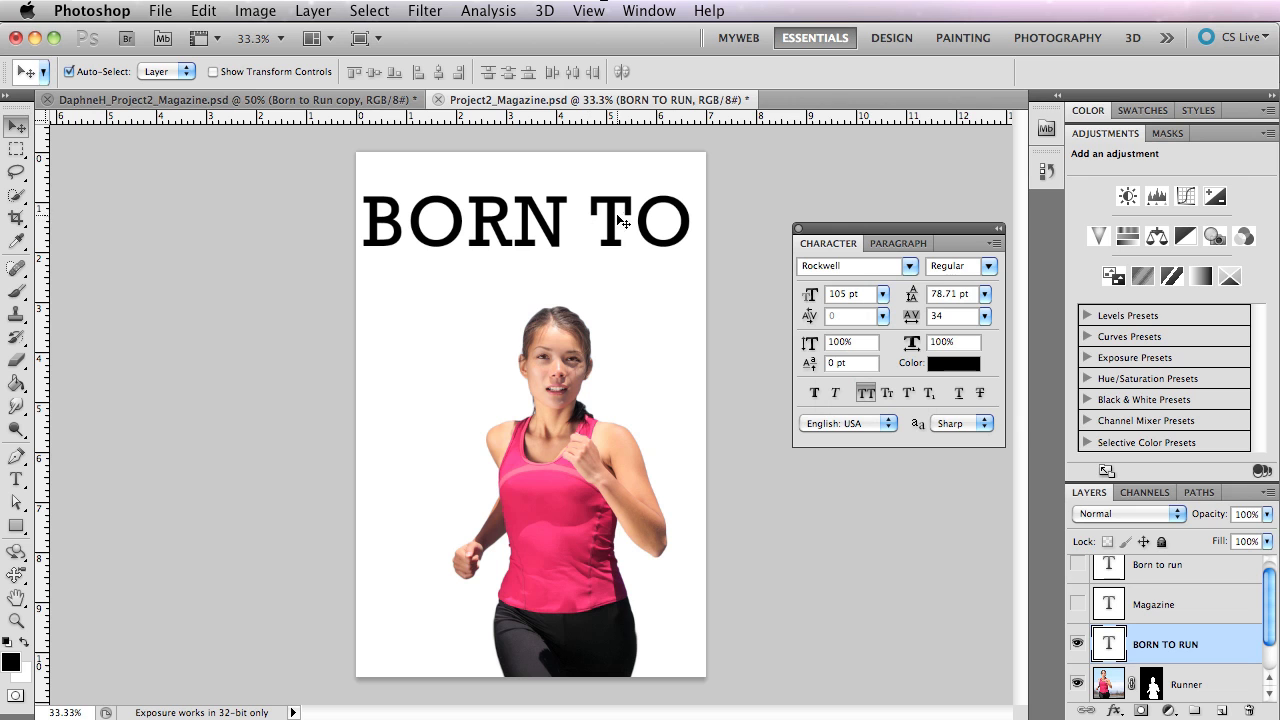
Break the title into two lines before the word TO, with BORN above TO RUN.
key(t)
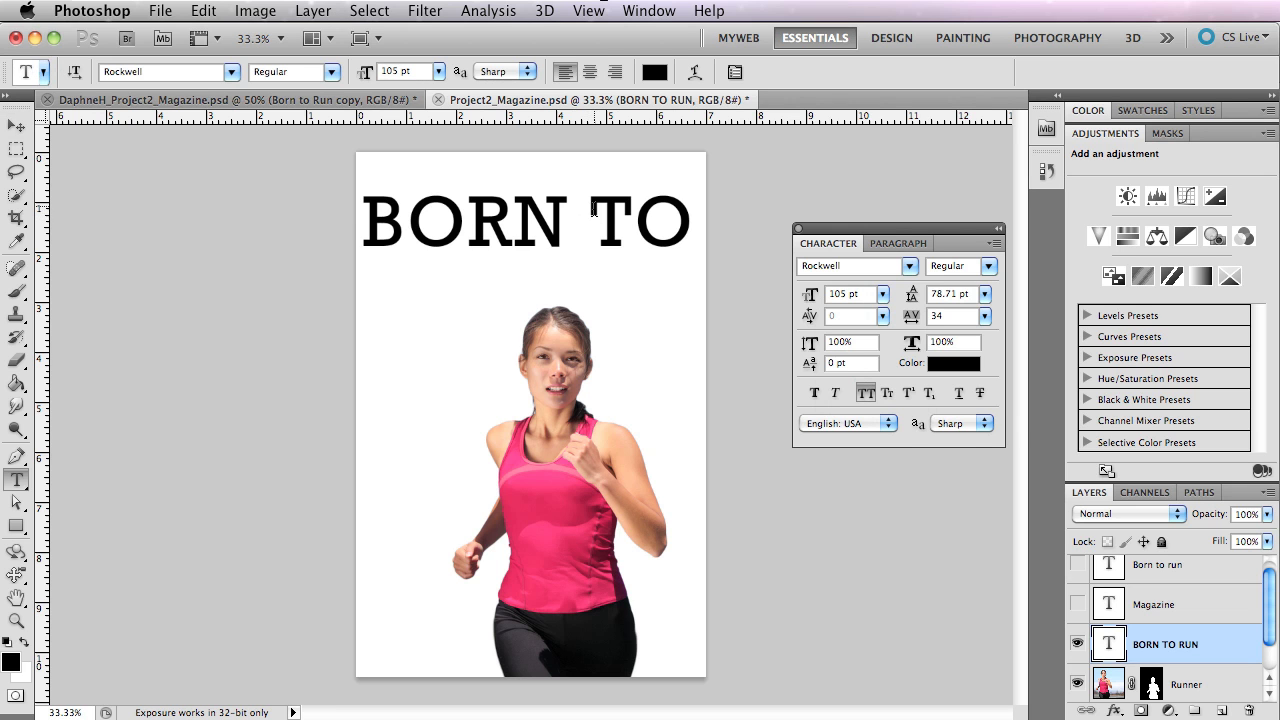
click(594, 212)
key(Return)
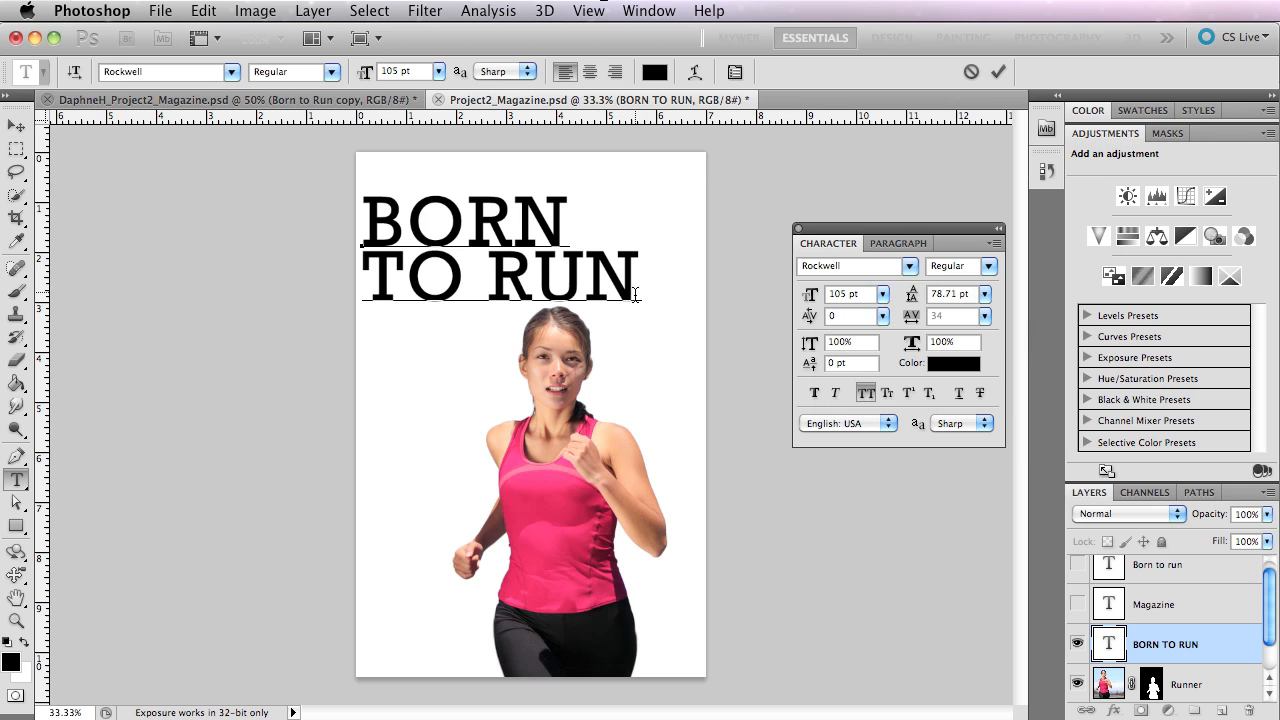
Select all of the two-line title text and set its leading to 86.71 pt.
key(super+a)
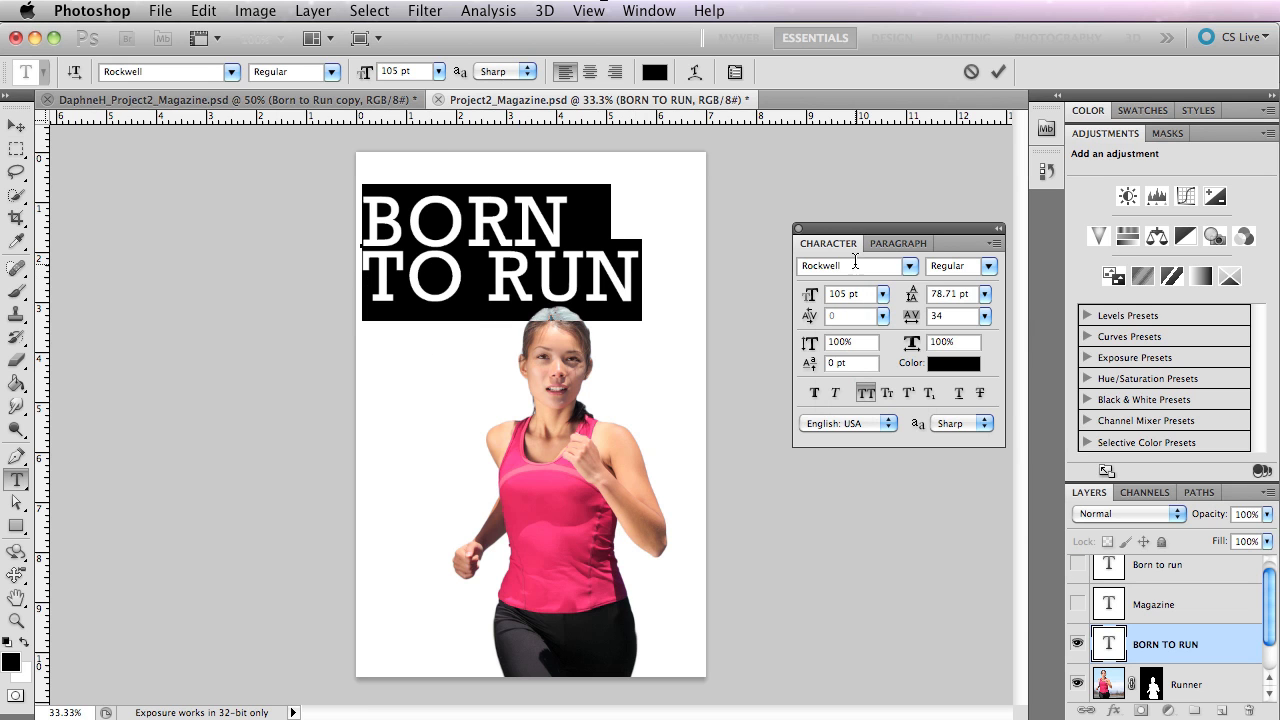
mouse_move(911, 295)
mouse_down()
mouse_move(855, 296)
mouse_move(957, 299)
mouse_move(908, 300)
mouse_move(924, 302)
mouse_up()
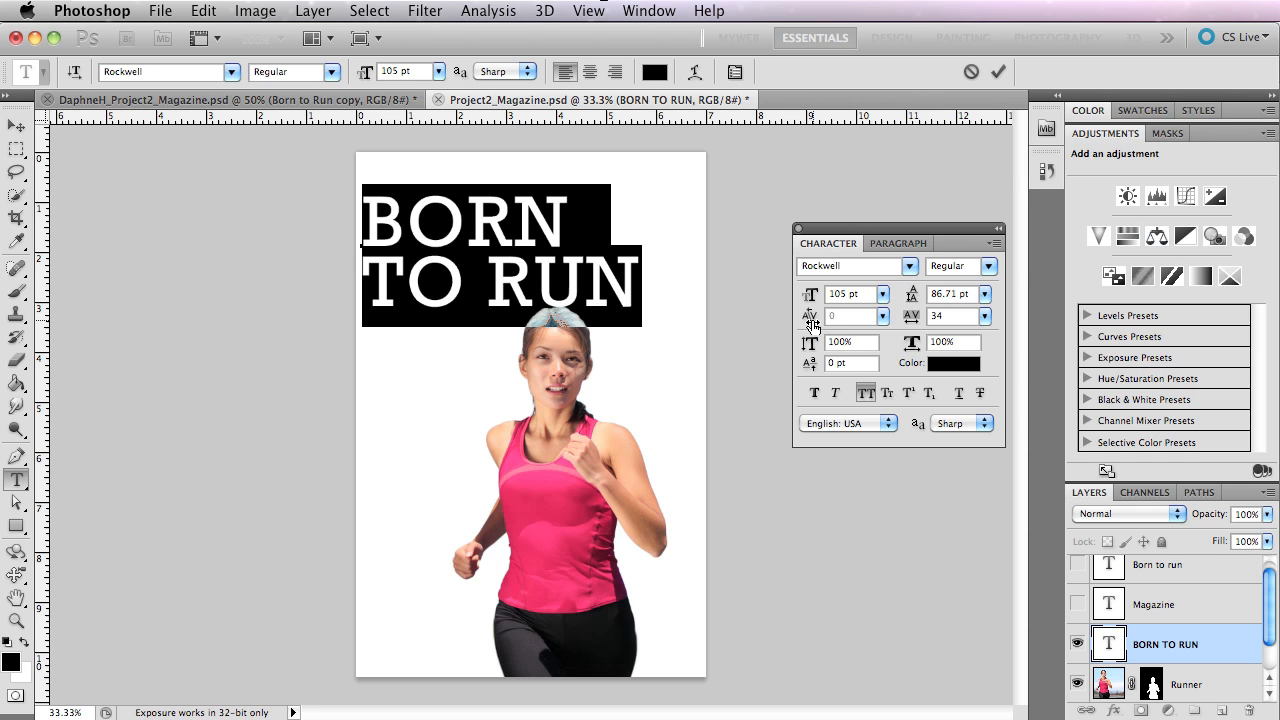
Set the kerning to -100 between the B and O and between the O and R of BORN.
click(384, 233)
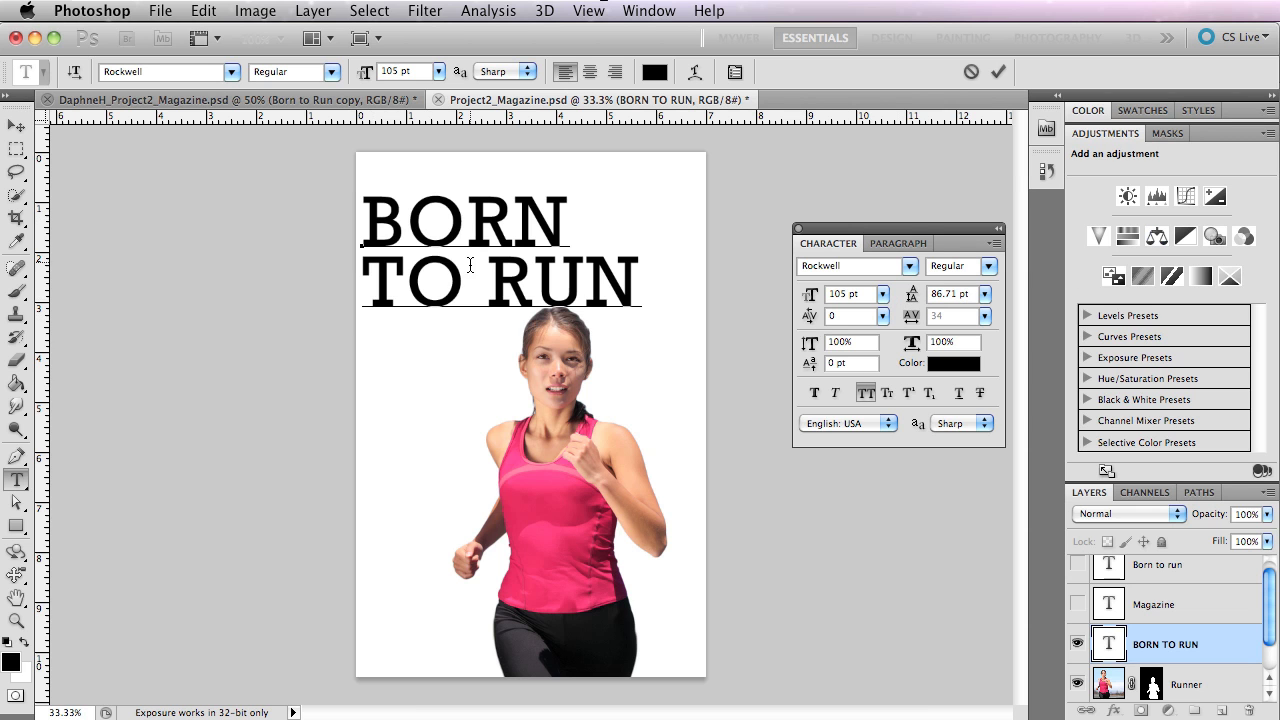
click(403, 214)
mouse_move(808, 318)
mouse_down()
mouse_move(780, 317)
mouse_move(819, 318)
mouse_move(808, 318)
mouse_up()
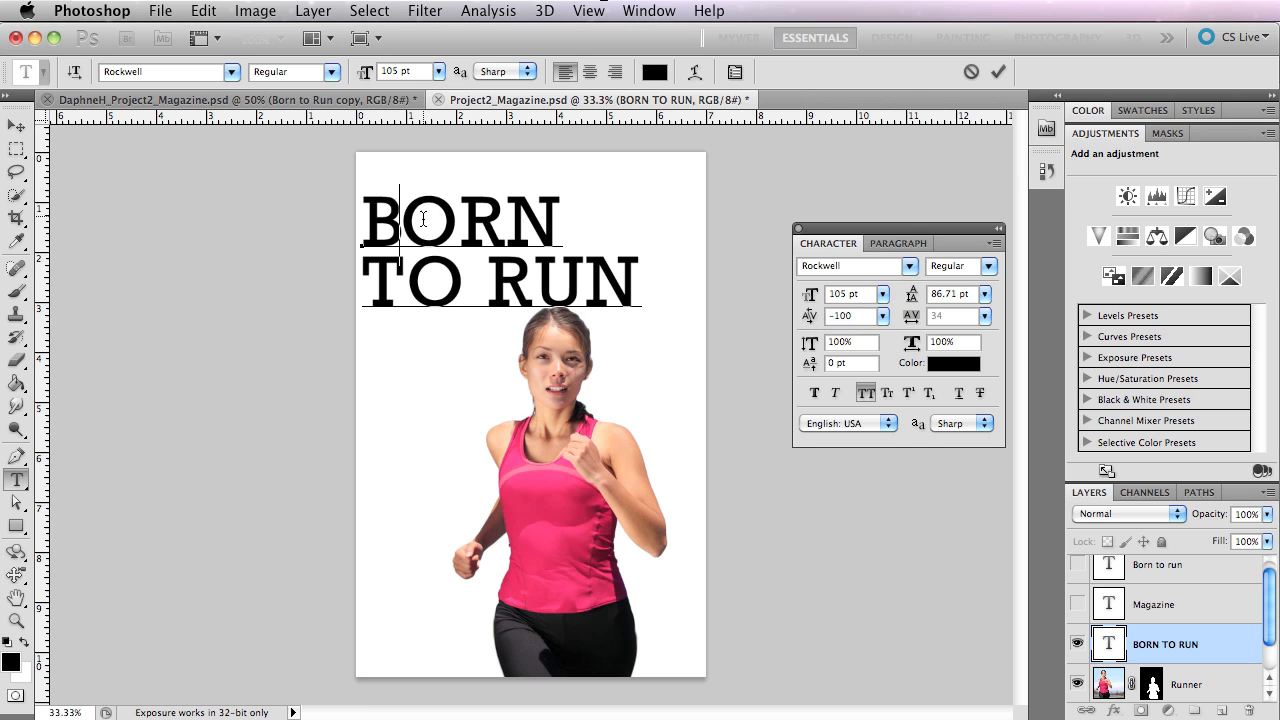
click(478, 224)
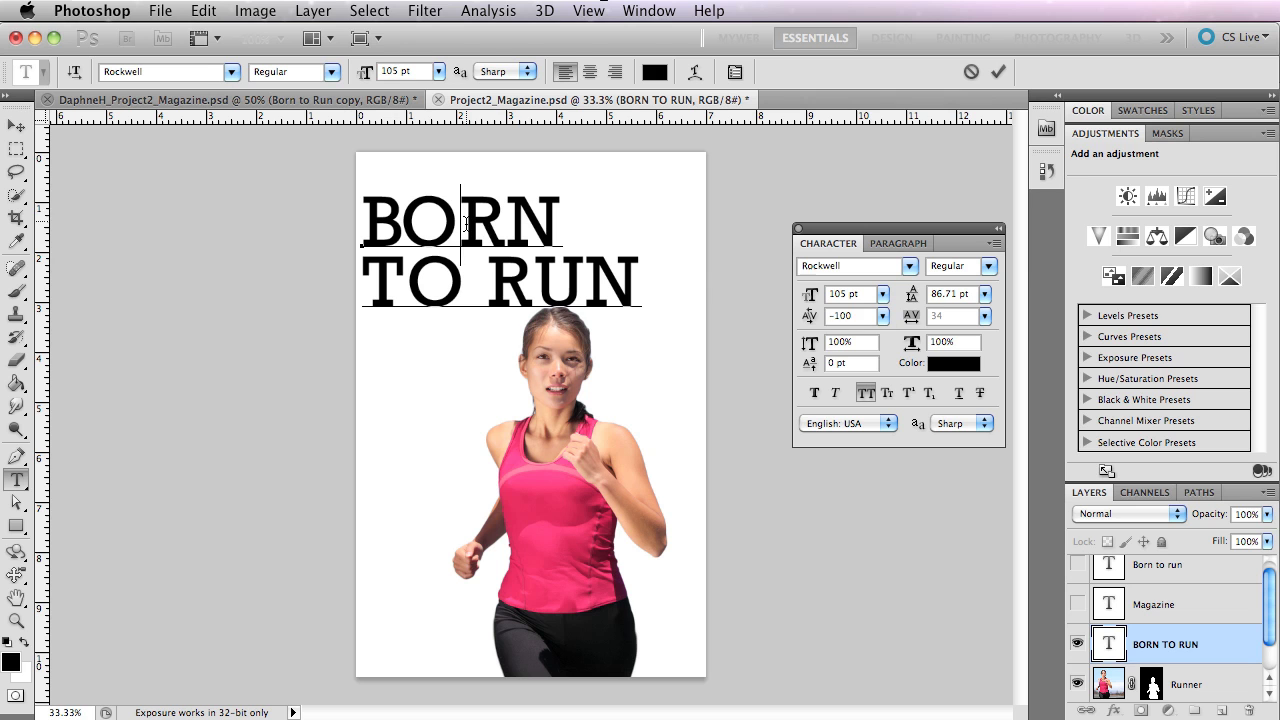
click(400, 228)
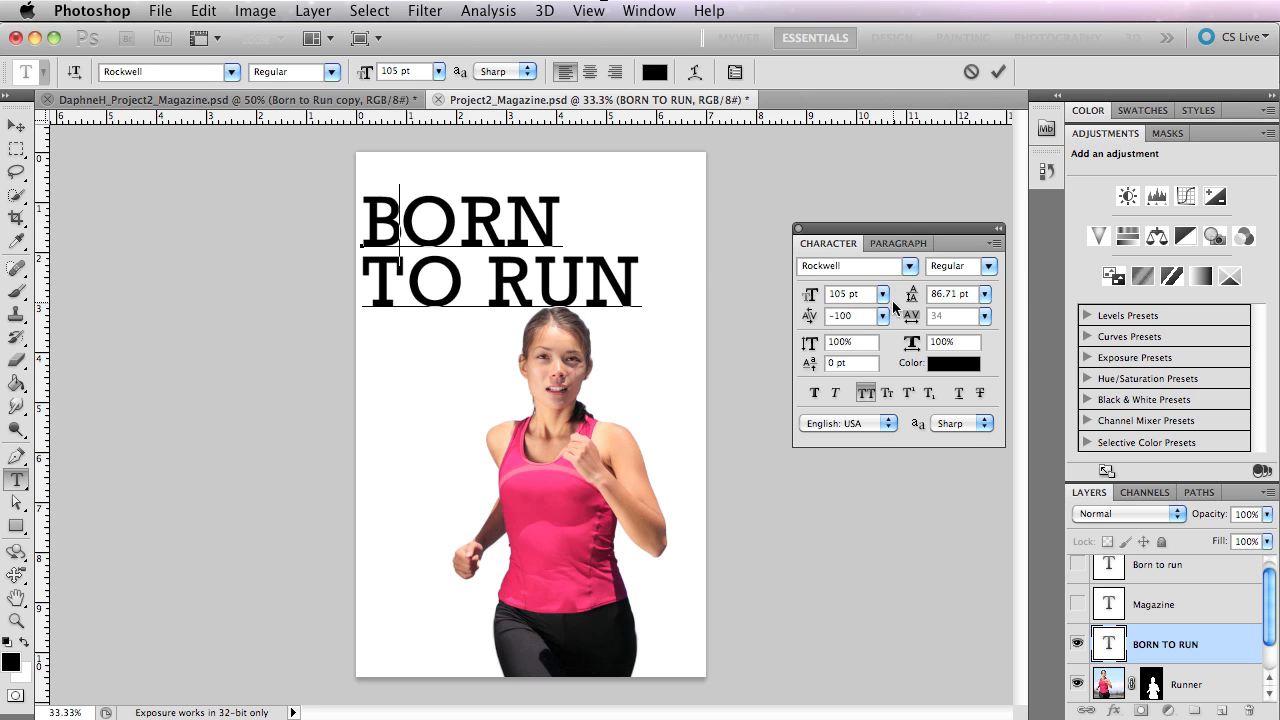
click(457, 215)
click(884, 316)
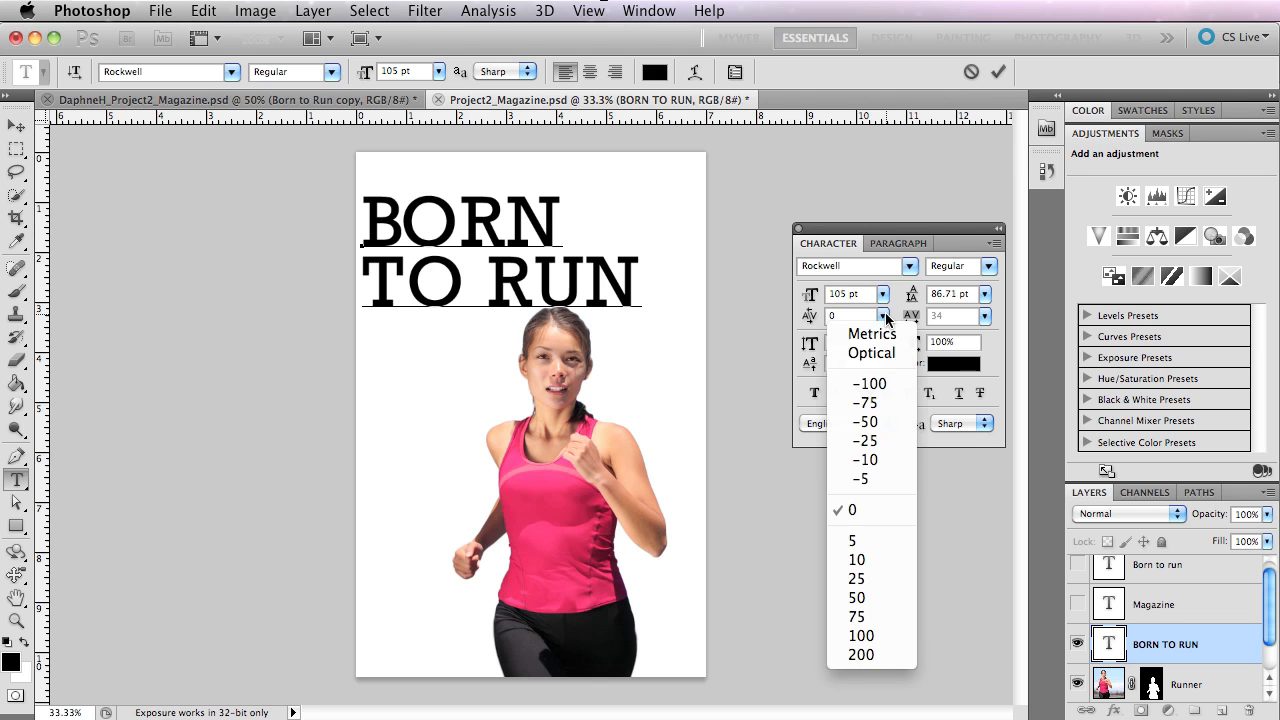
click(869, 383)
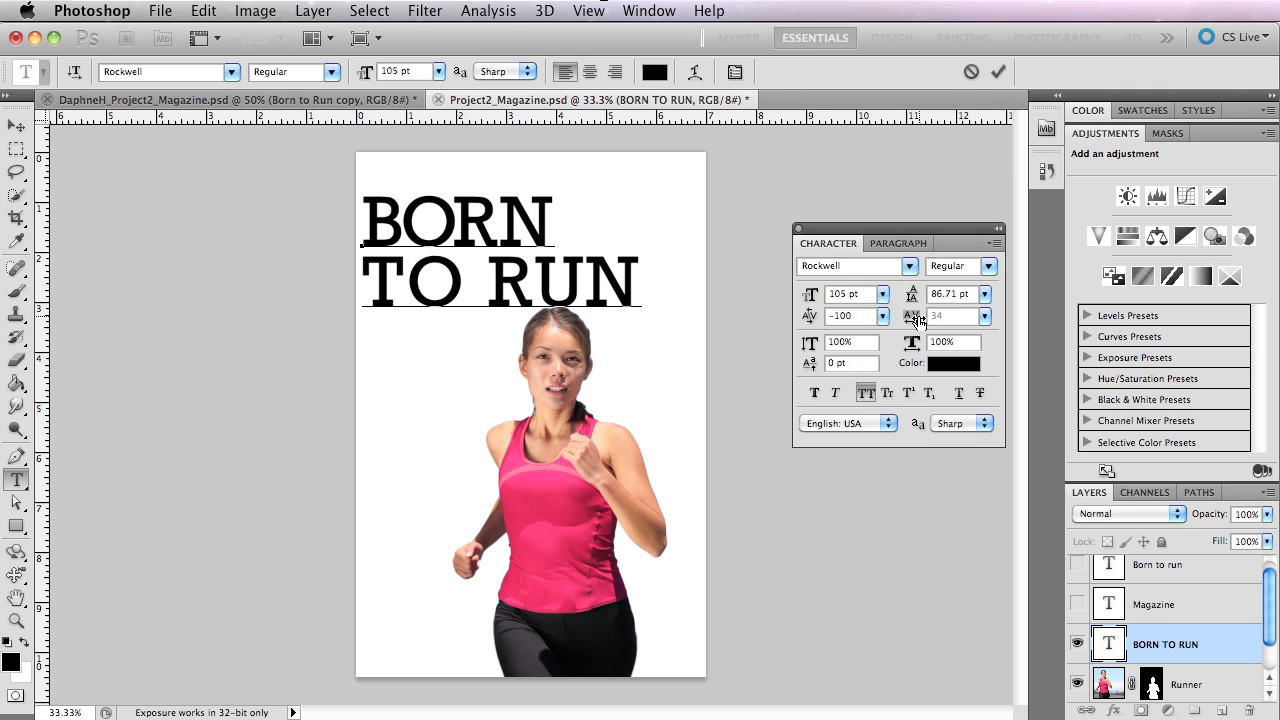
Widen the tracking of the word BORN to 434.
drag(367, 213, 548, 196)
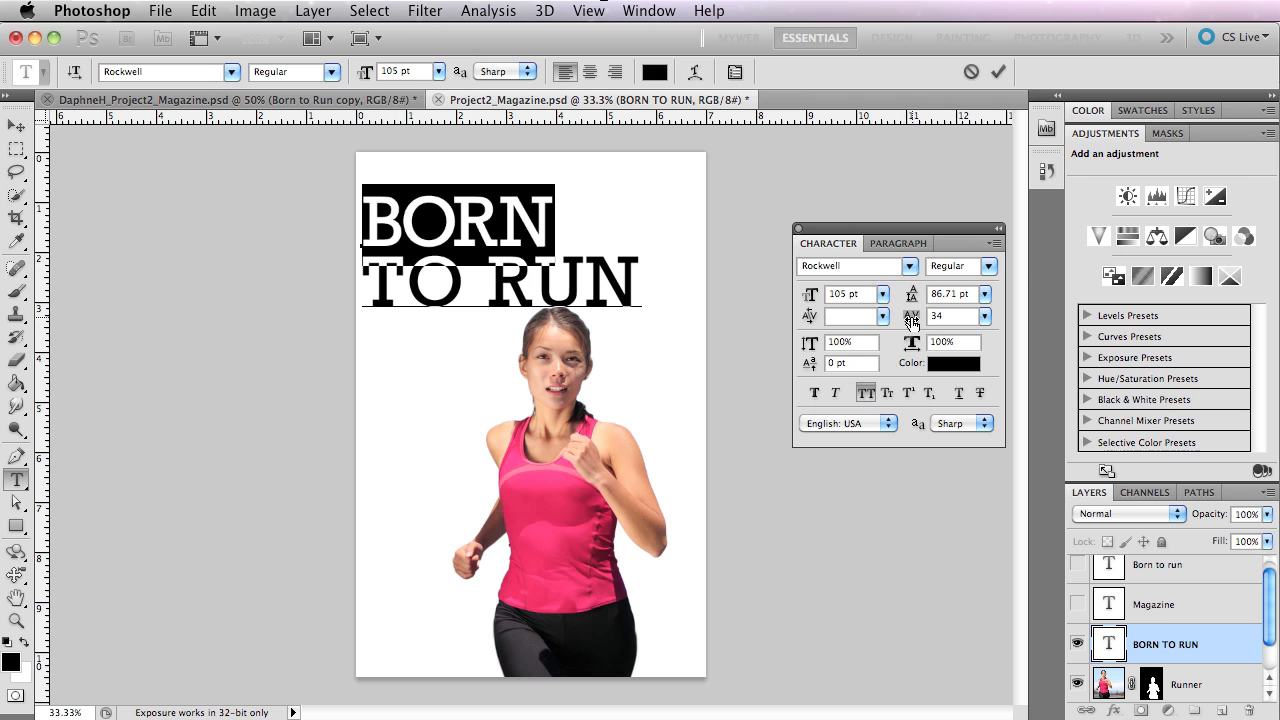
drag(912, 319, 928, 320)
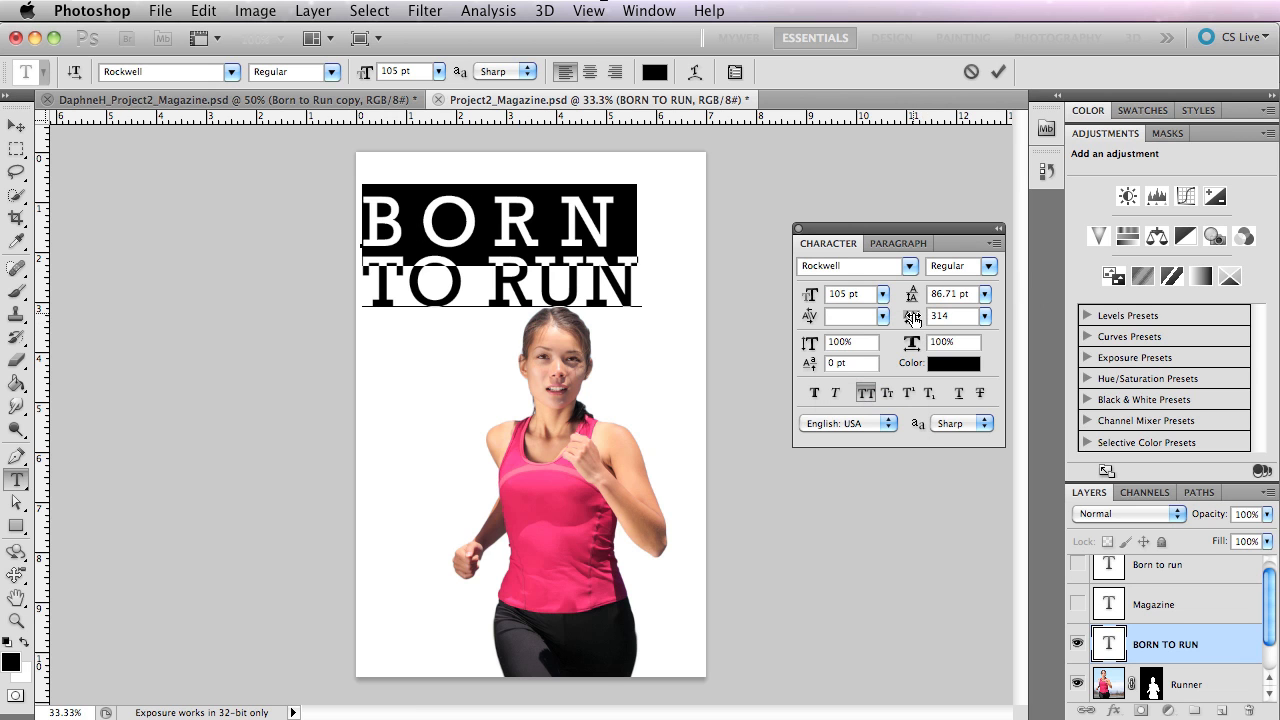
drag(913, 319, 915, 319)
drag(918, 318, 918, 318)
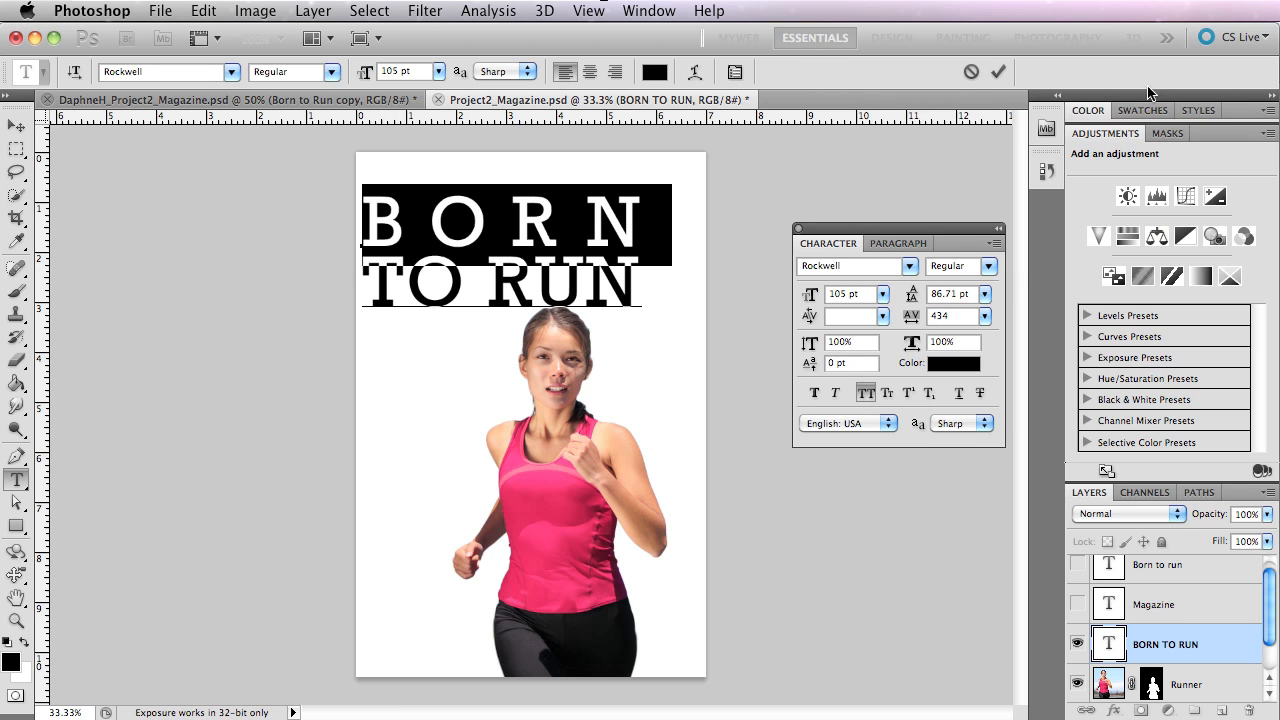
Move the title slightly up and right on the page, and scale its characters to 87% vertically and 114% horizontally.
click(16, 125)
drag(490, 277, 510, 265)
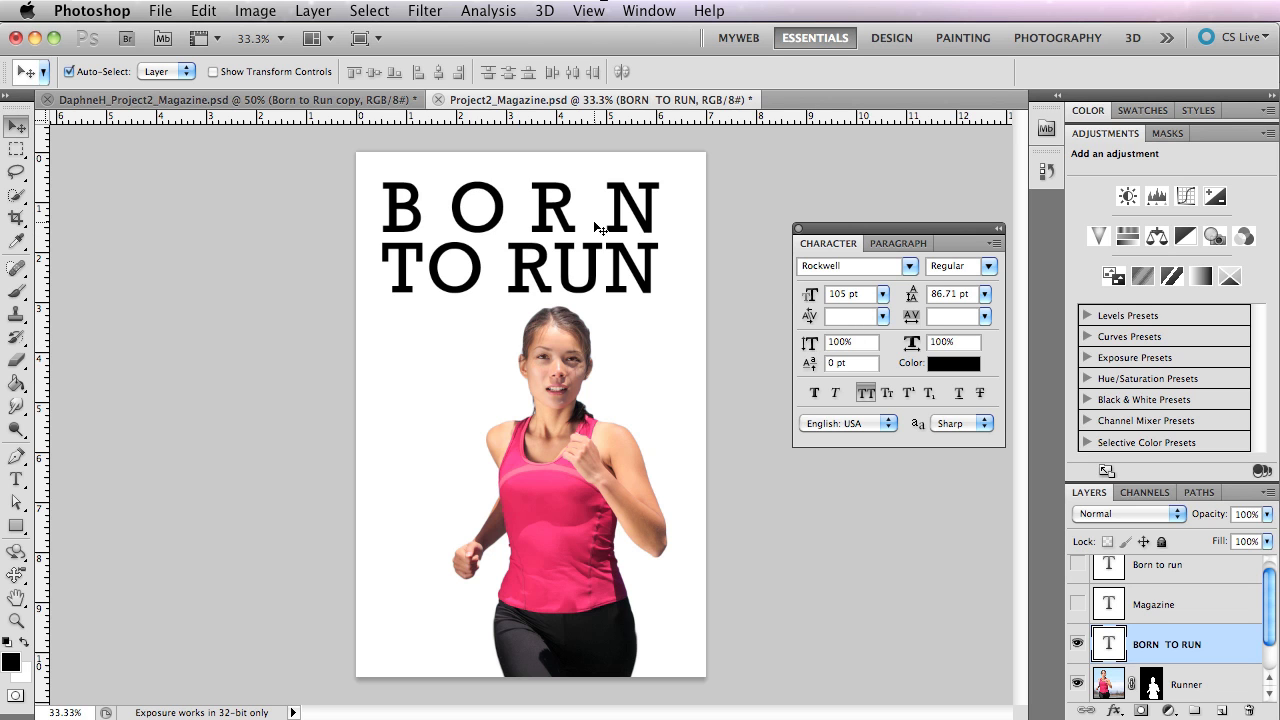
drag(806, 348, 761, 345)
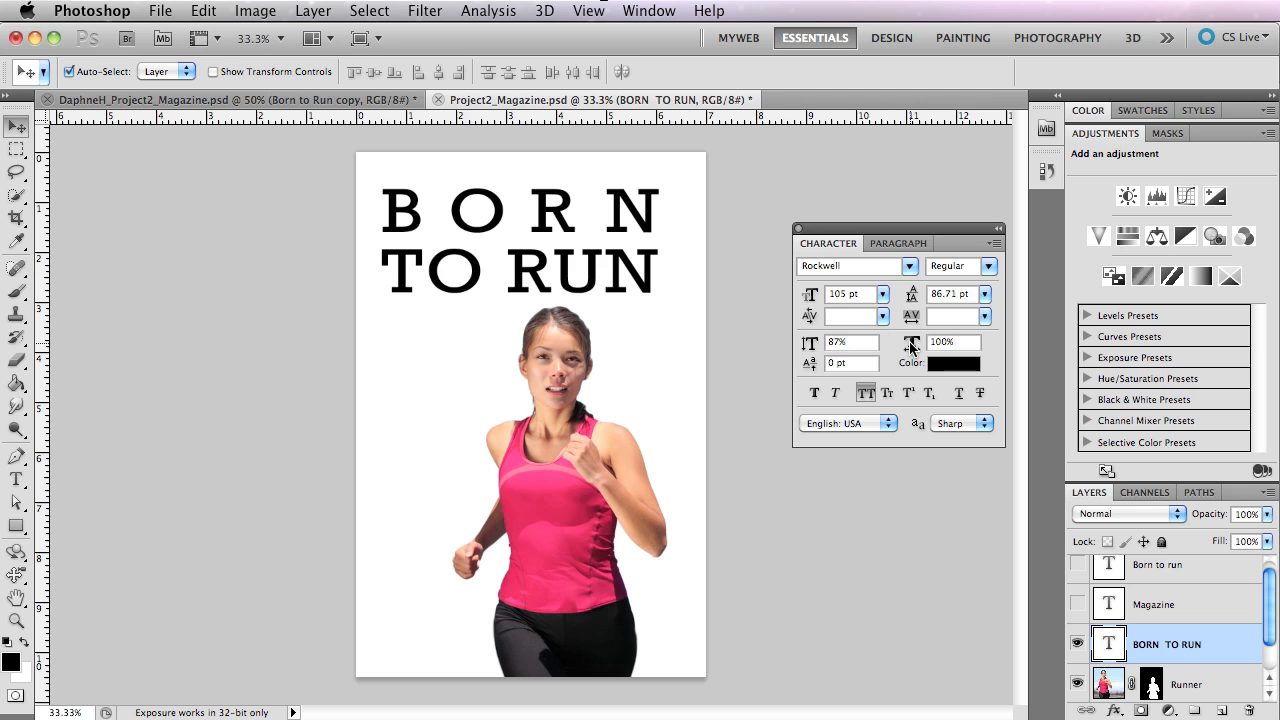
mouse_move(910, 347)
mouse_down()
mouse_move(974, 341)
mouse_move(866, 340)
mouse_move(900, 346)
mouse_up()
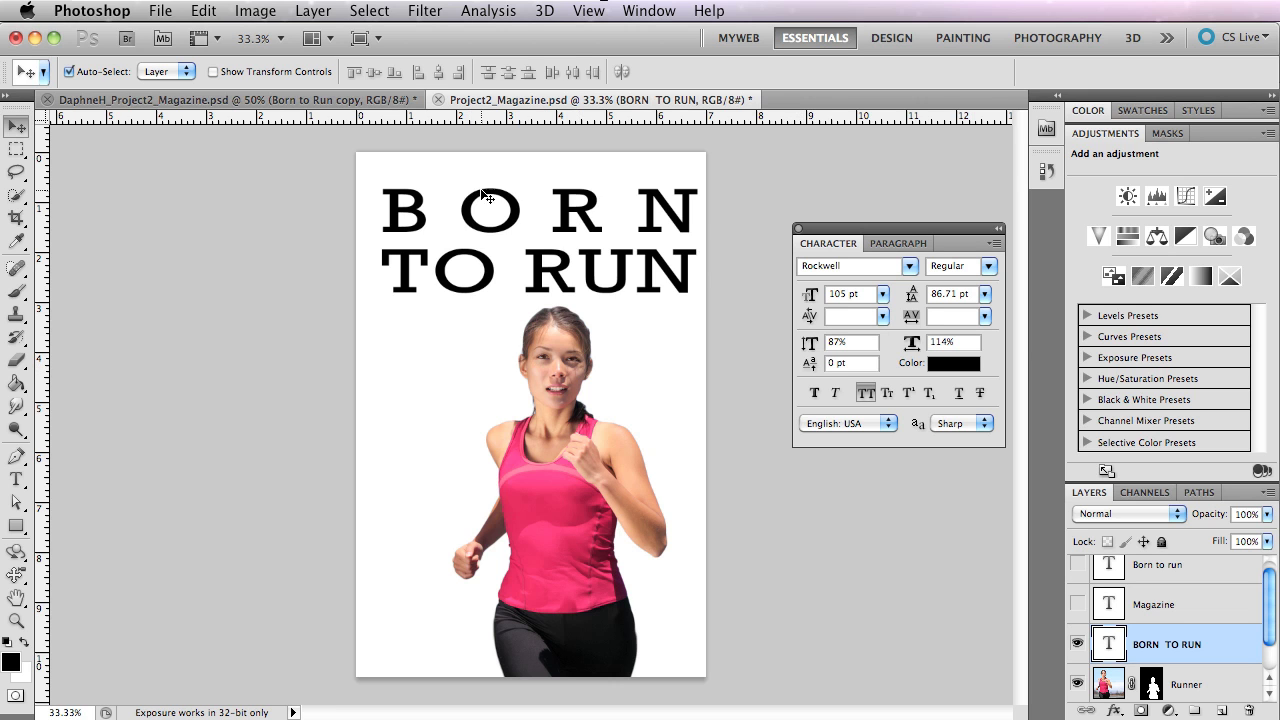
Raise the letter R in BORN with a baseline shift of 27 pt.
key(t)
double_click(596, 200)
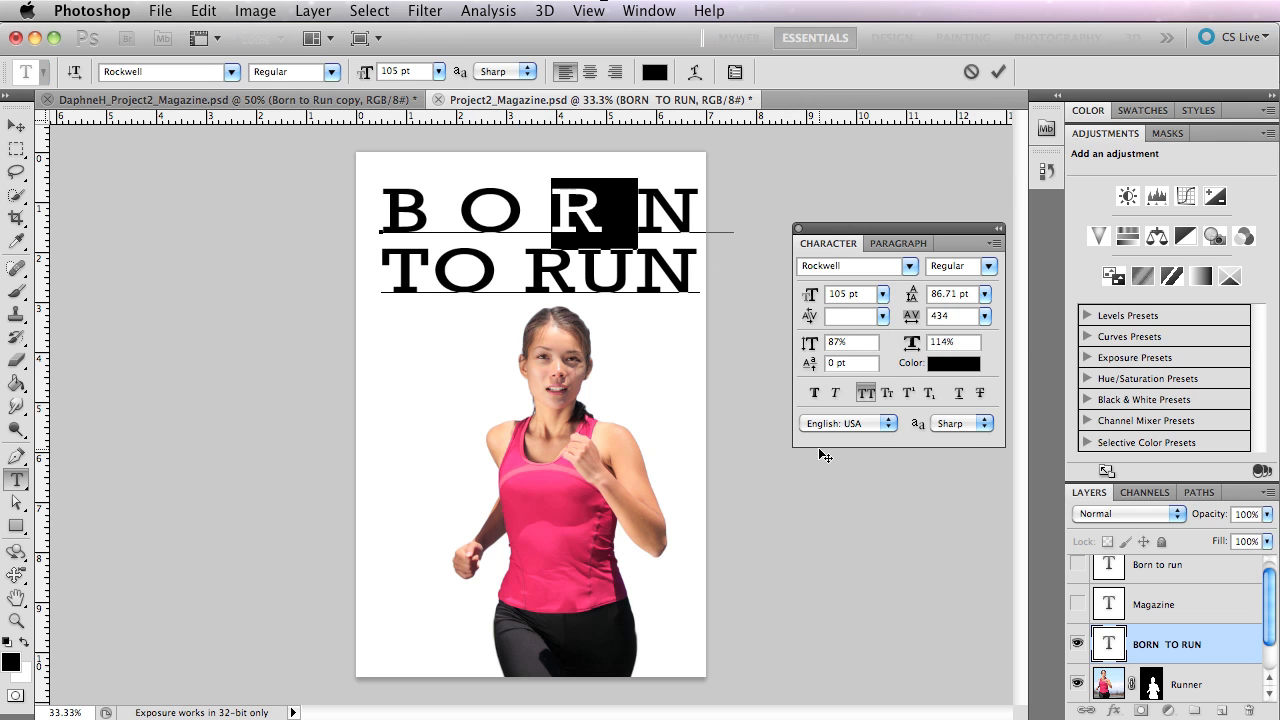
drag(808, 364, 848, 368)
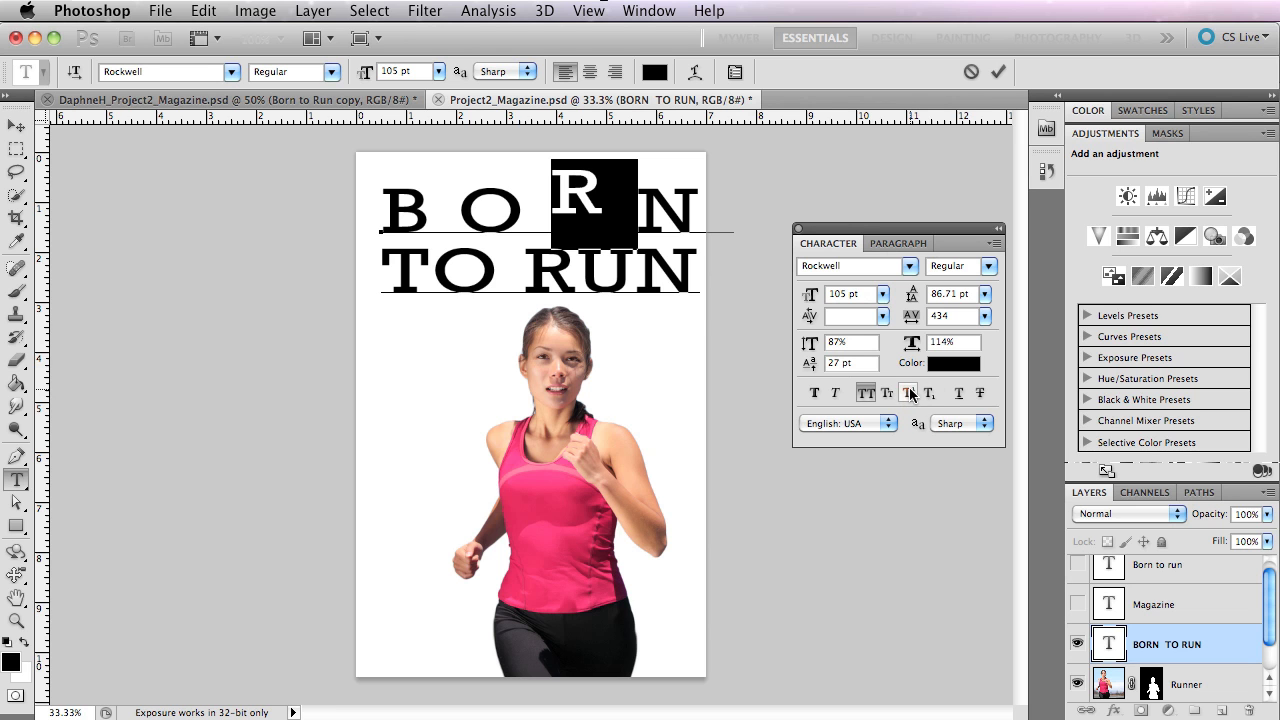
Try to undo the baseline shift of the R in BORN.
click(476, 206)
drag(515, 207, 336, 201)
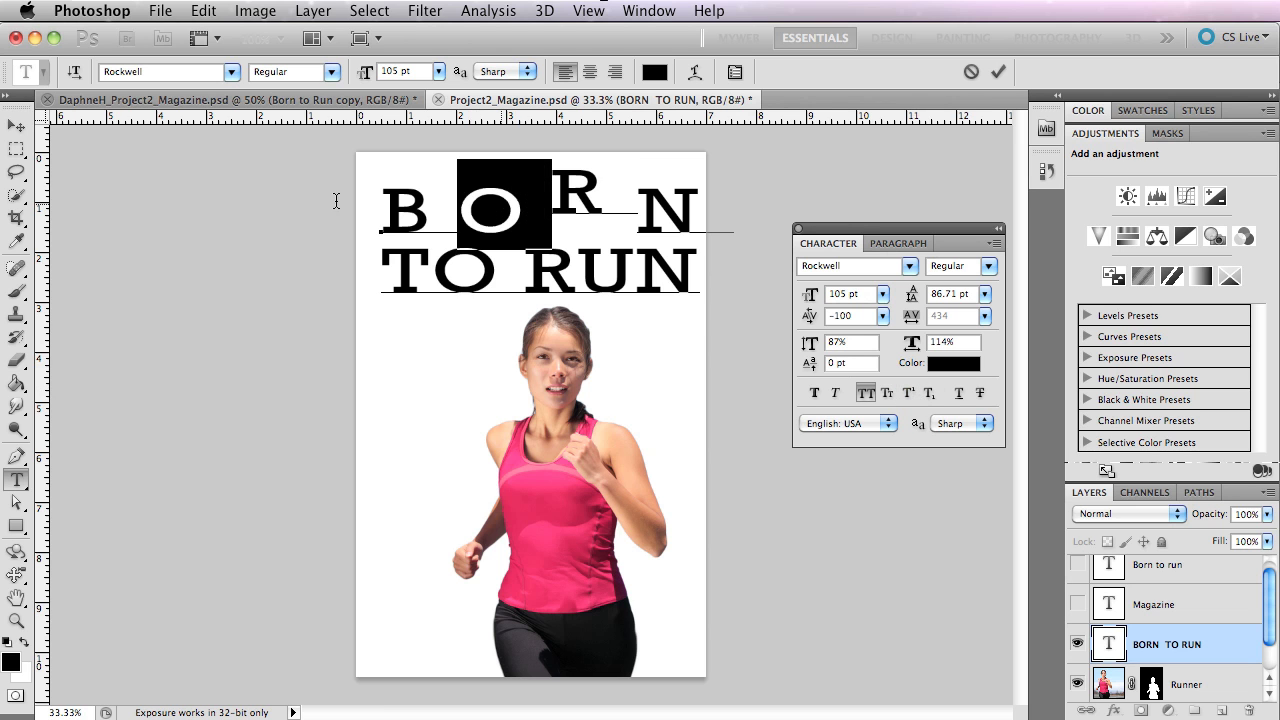
key(super+z)
key(super+z)
key(super+z)
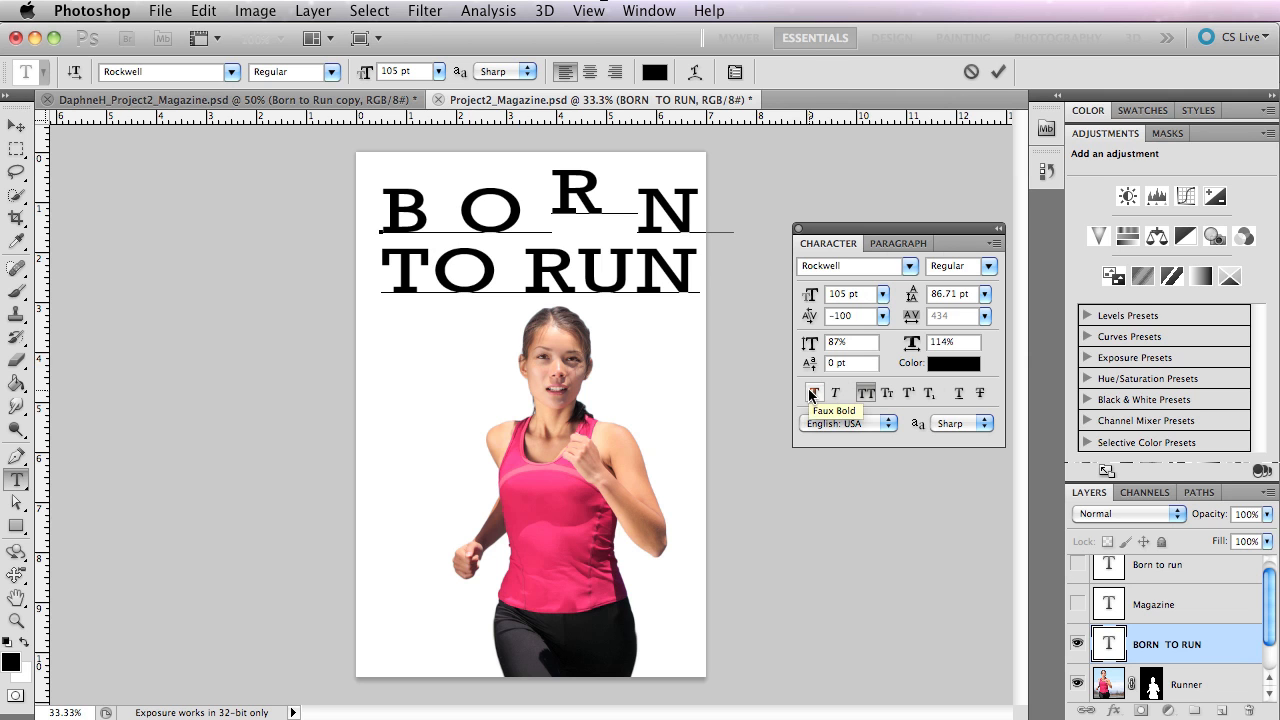
View the available Rockwell styles, then try Faux Bold on the whole title and turn it off again.
click(988, 266)
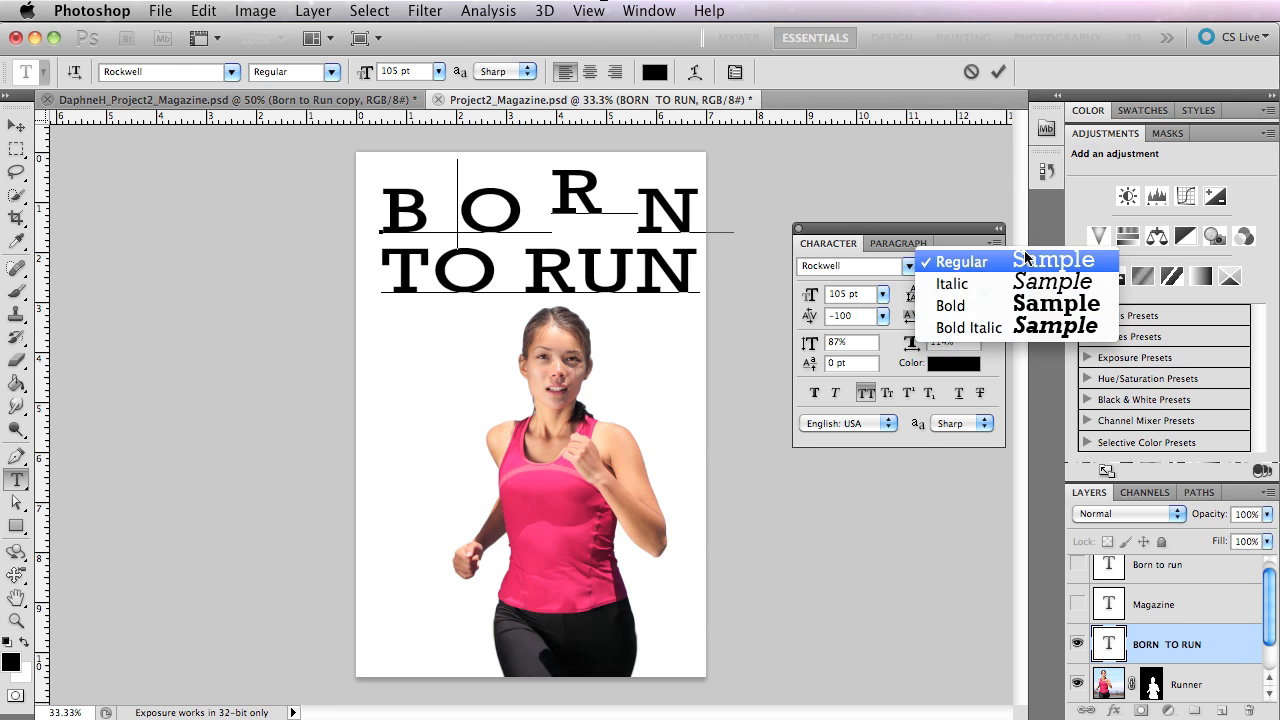
click(1023, 209)
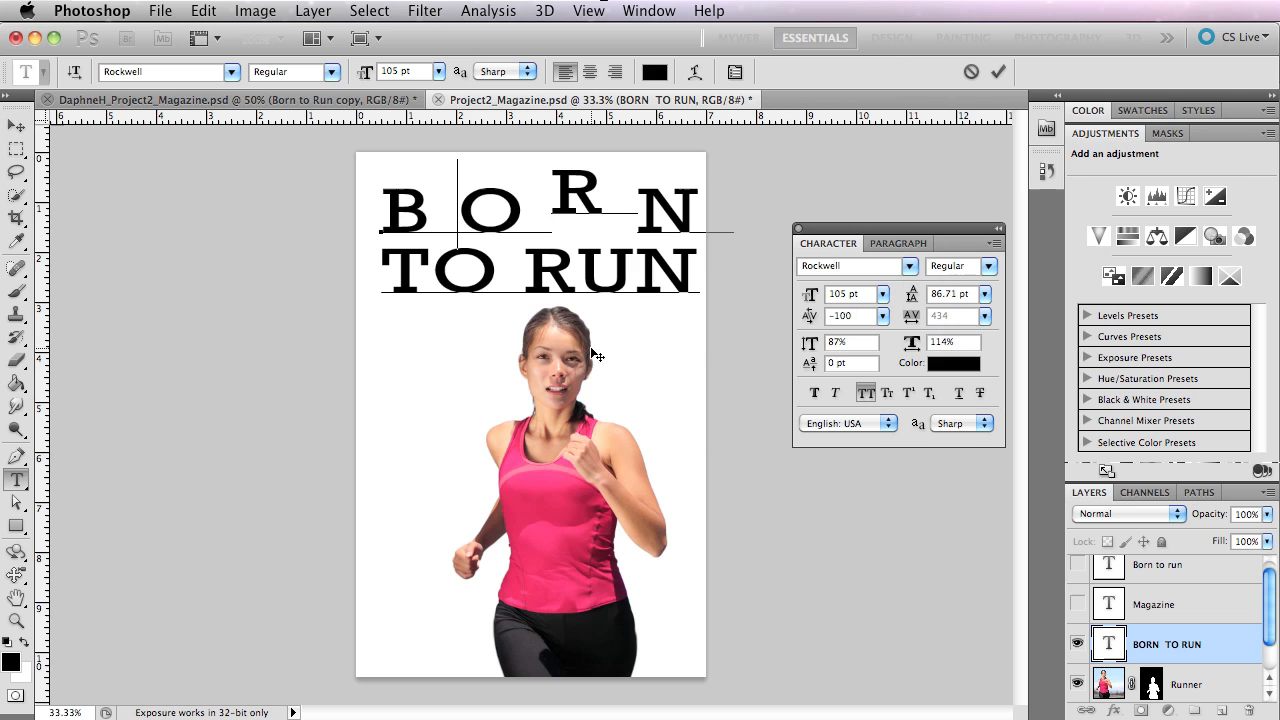
drag(381, 205, 697, 241)
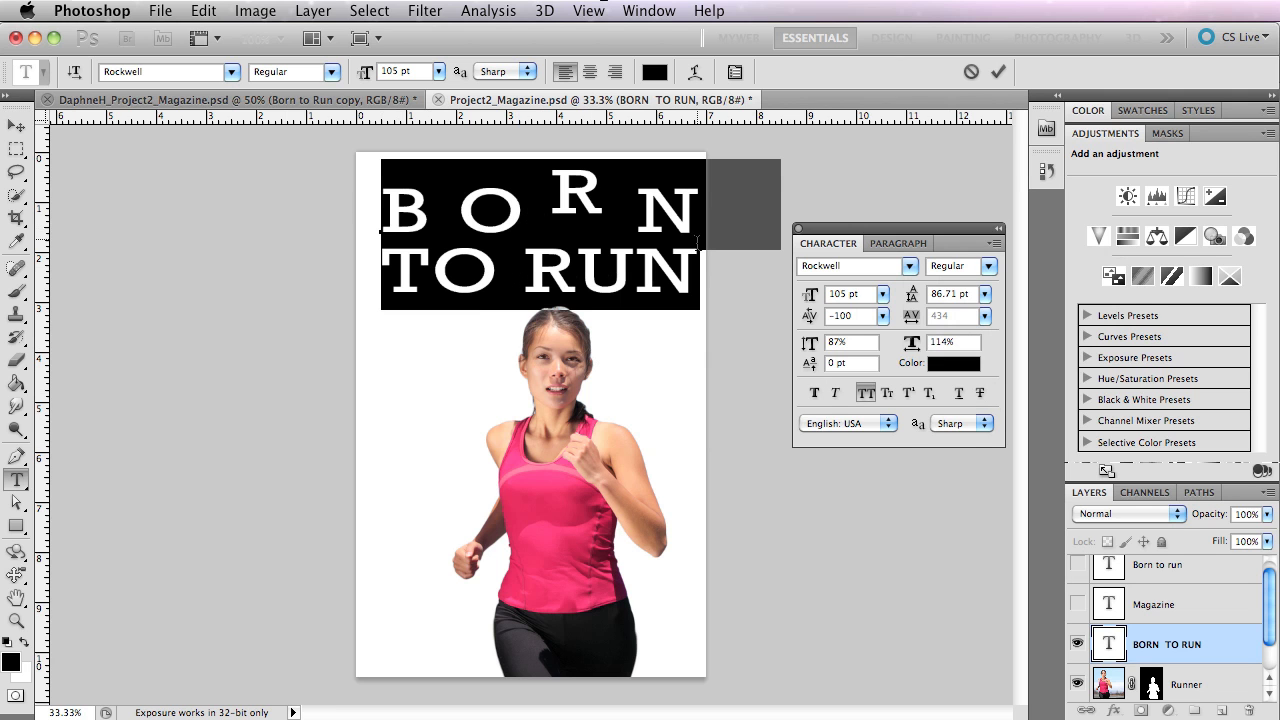
click(815, 393)
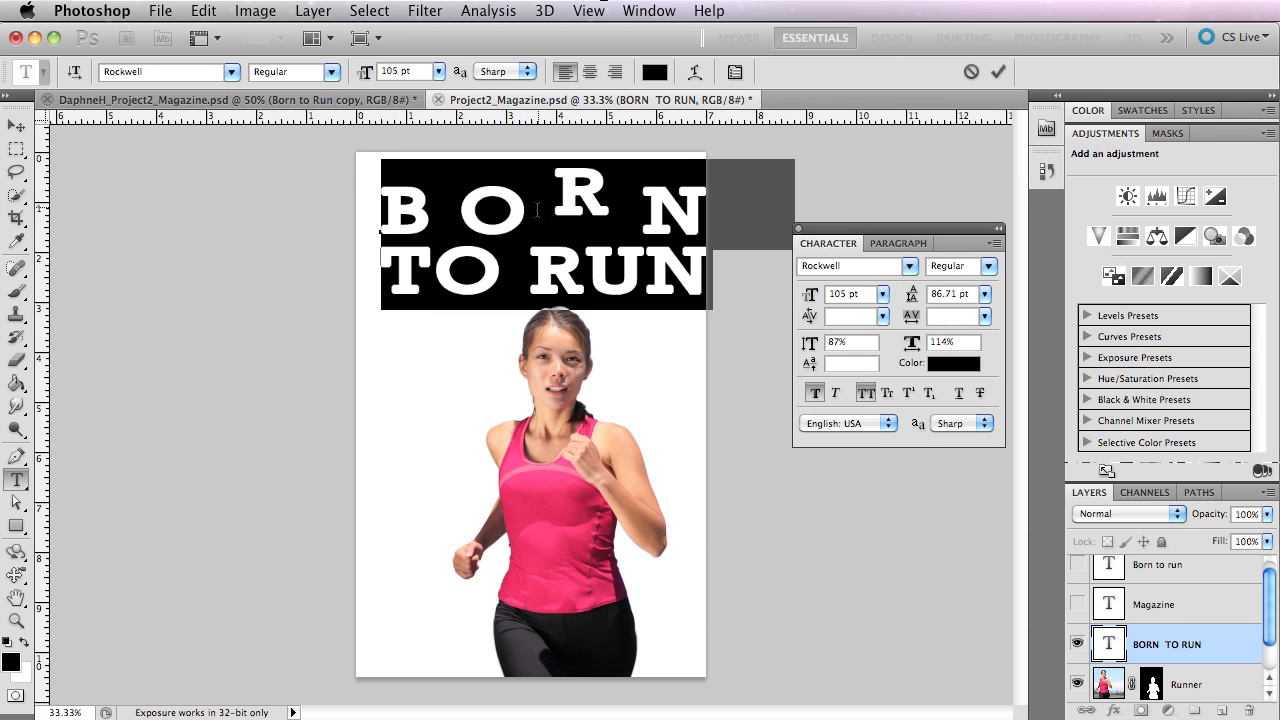
click(813, 393)
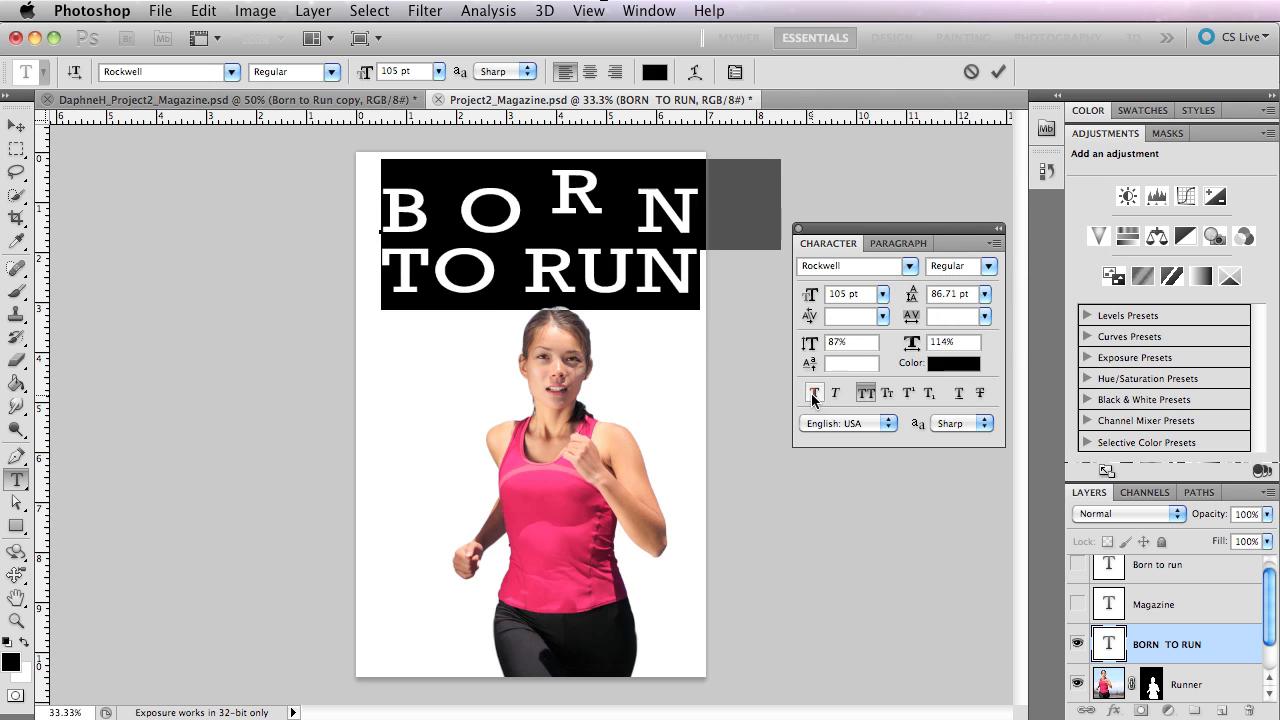
Set the whole title to the Rockwell Bold style and apply Faux Italic.
click(990, 266)
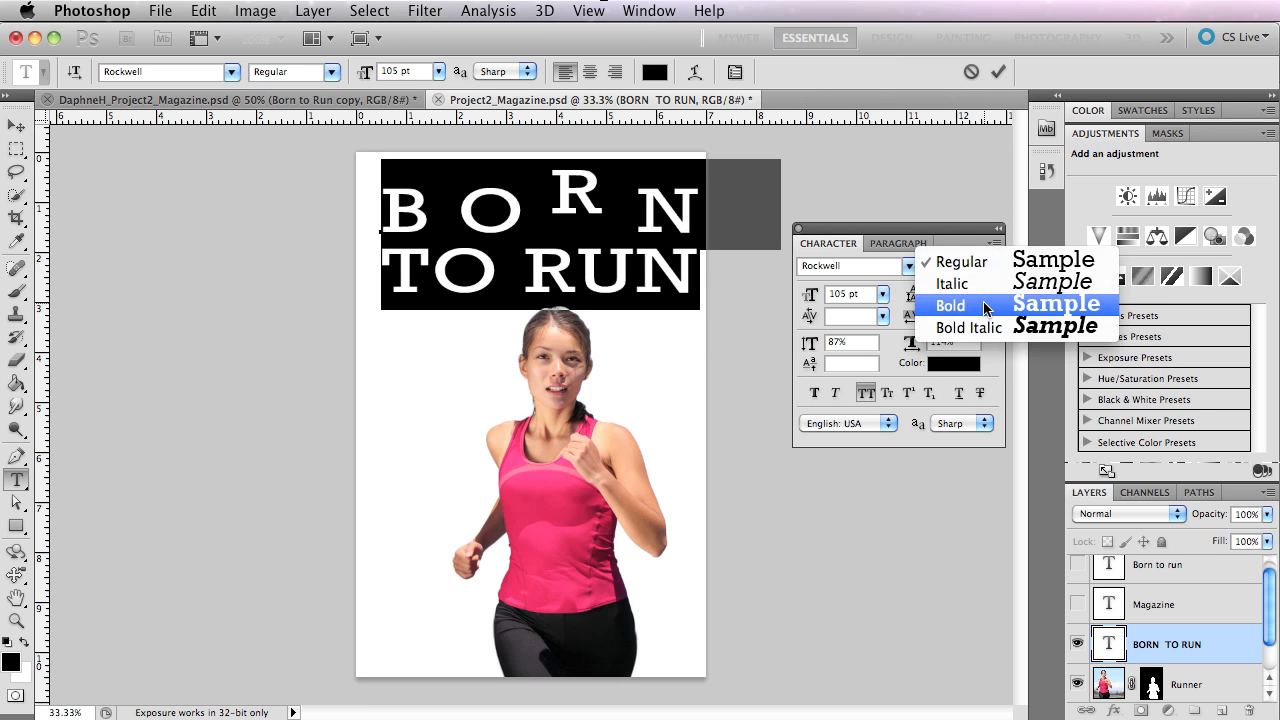
click(986, 306)
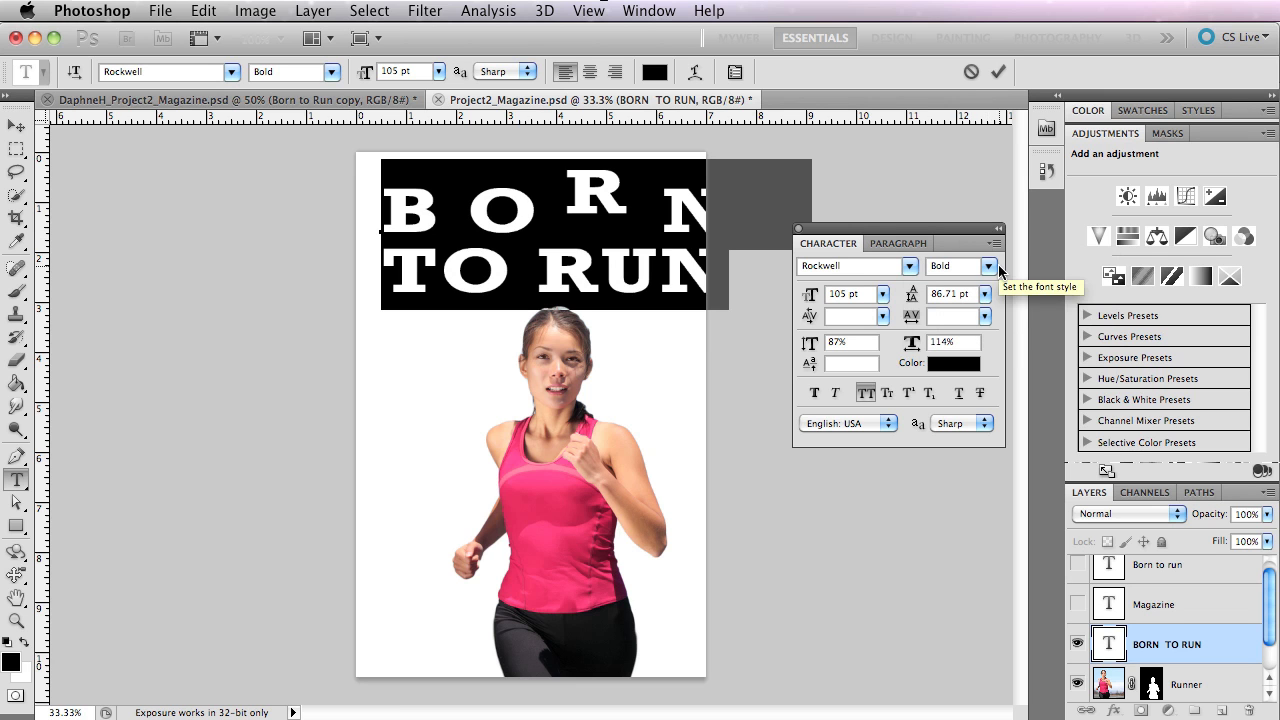
click(836, 393)
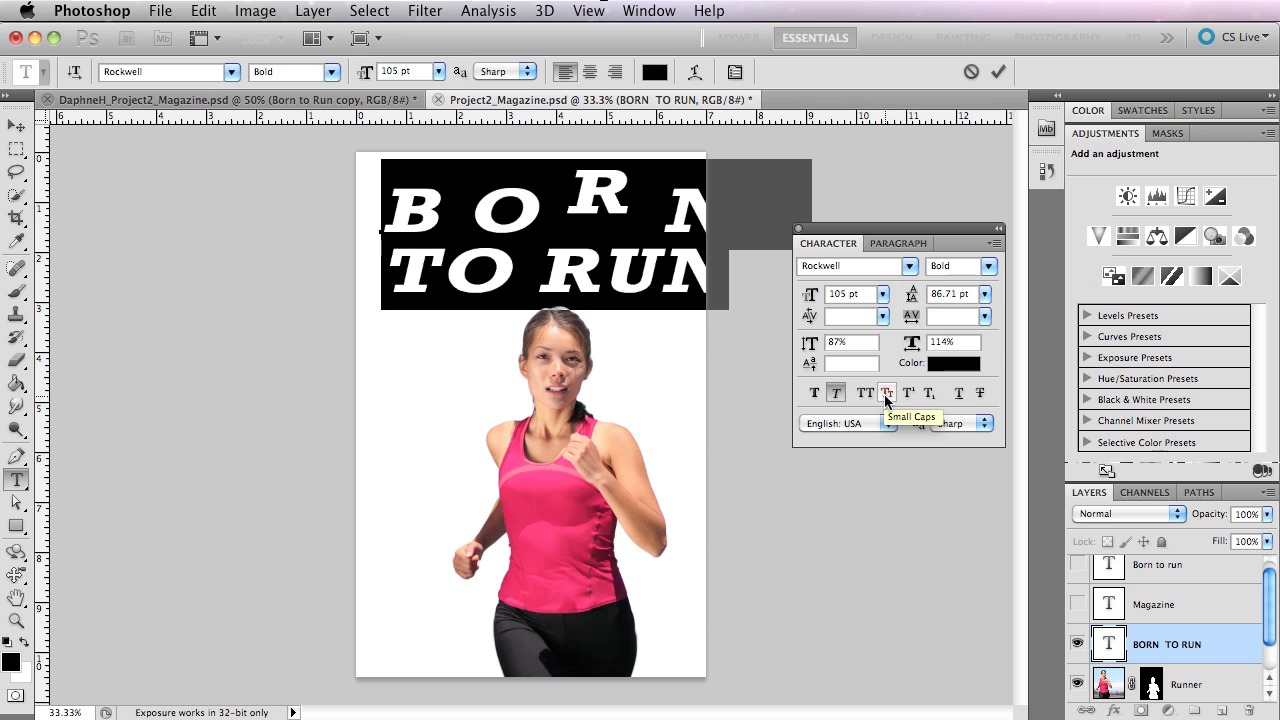
Apply Small Caps to the title and replace the last three letters of BORN with lowercase "orn".
click(886, 395)
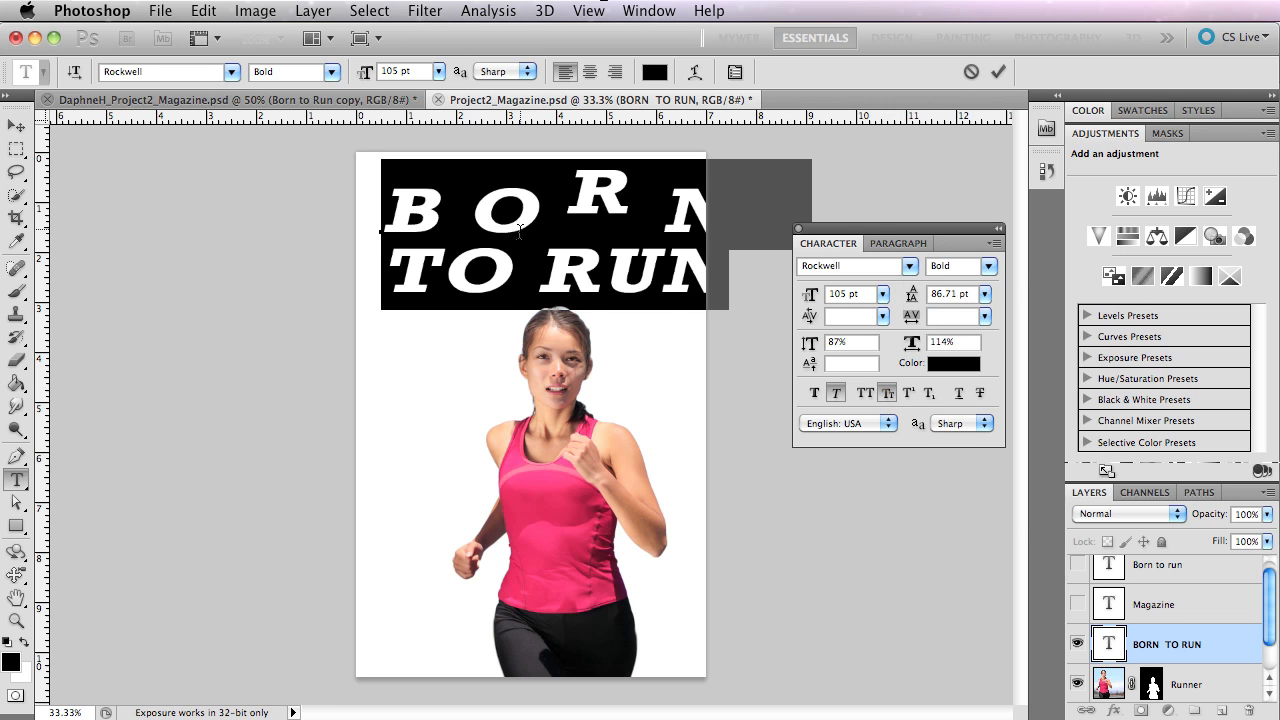
click(454, 202)
drag(466, 205, 724, 205)
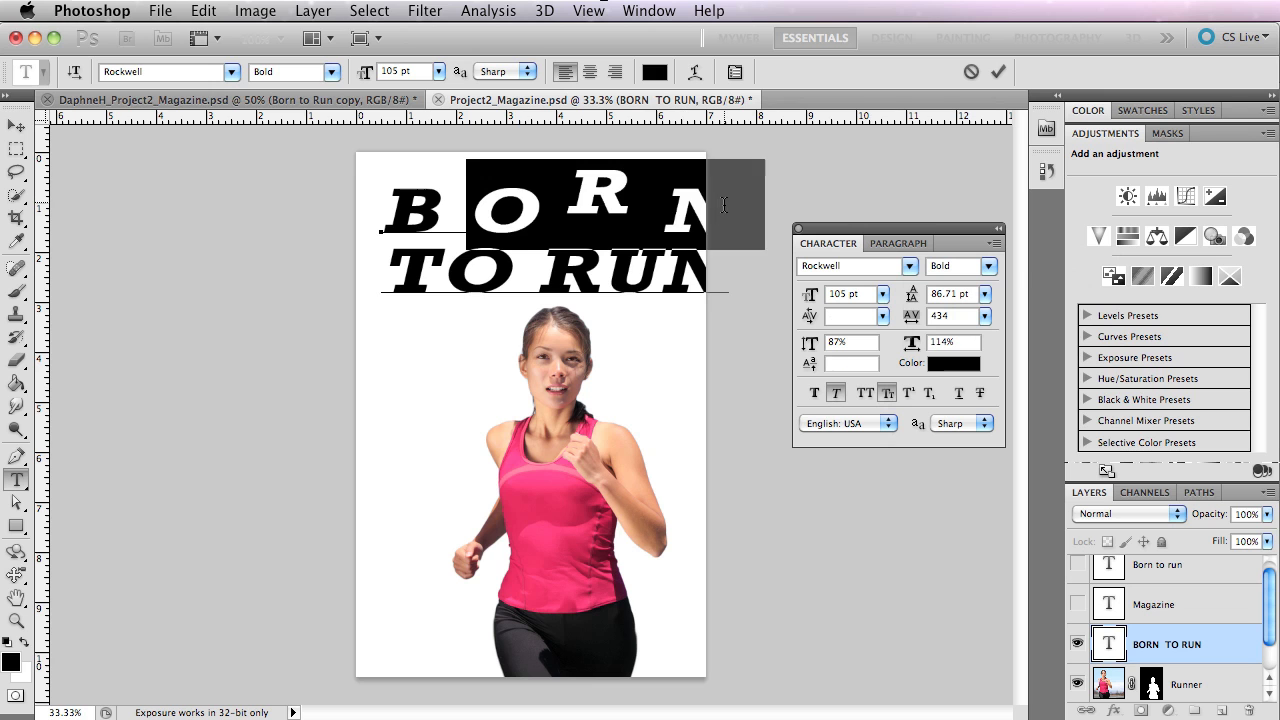
text(orn)
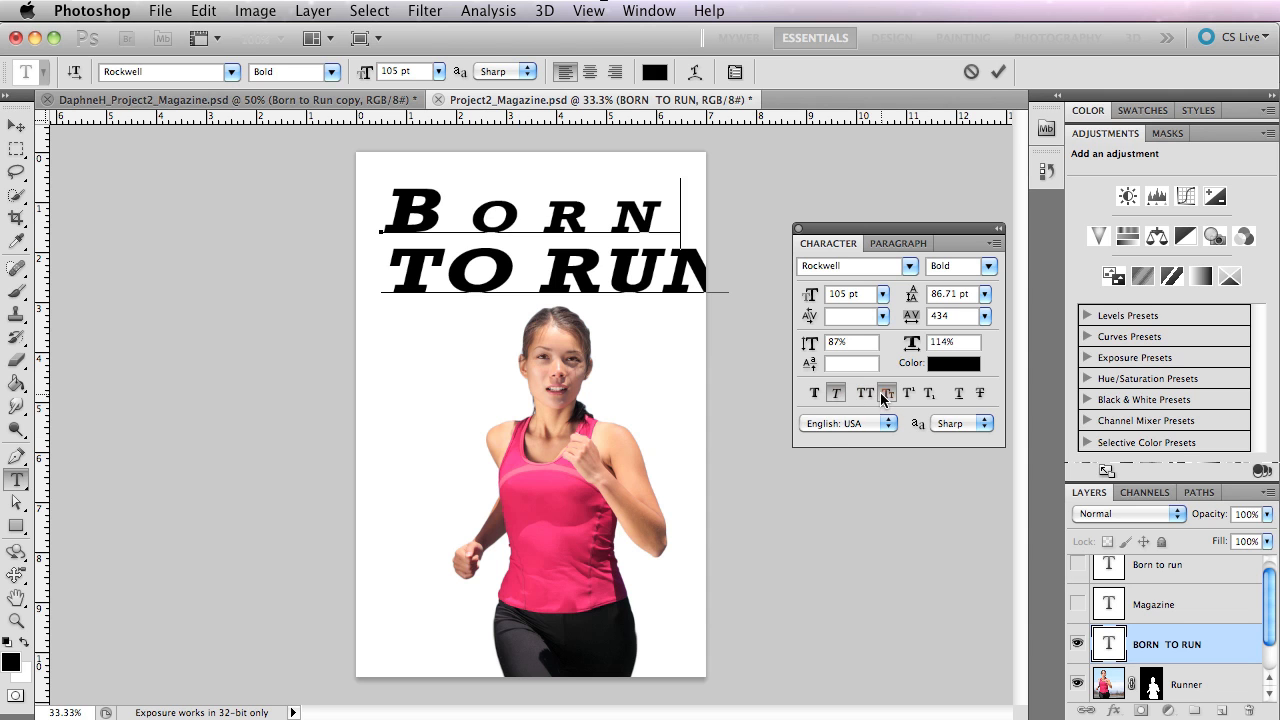
Switch Small Caps off for the word Born to compare, and switch it back on.
drag(670, 221, 339, 203)
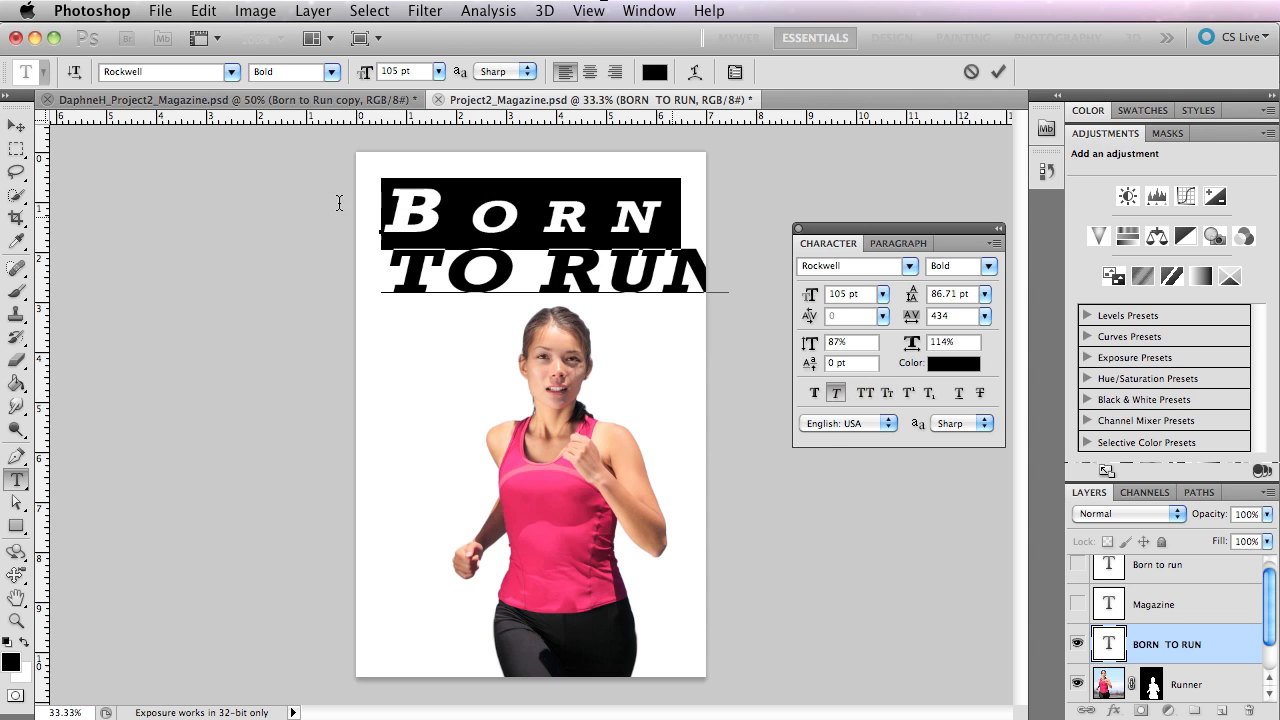
click(887, 392)
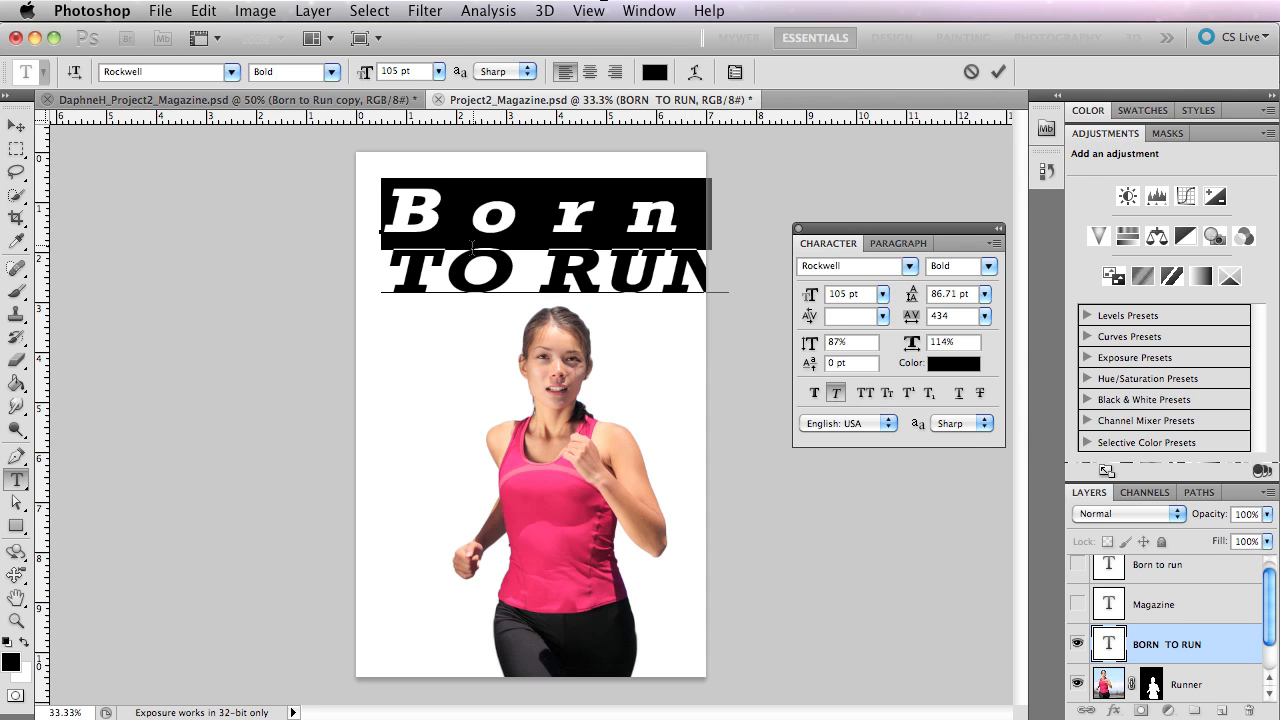
click(889, 395)
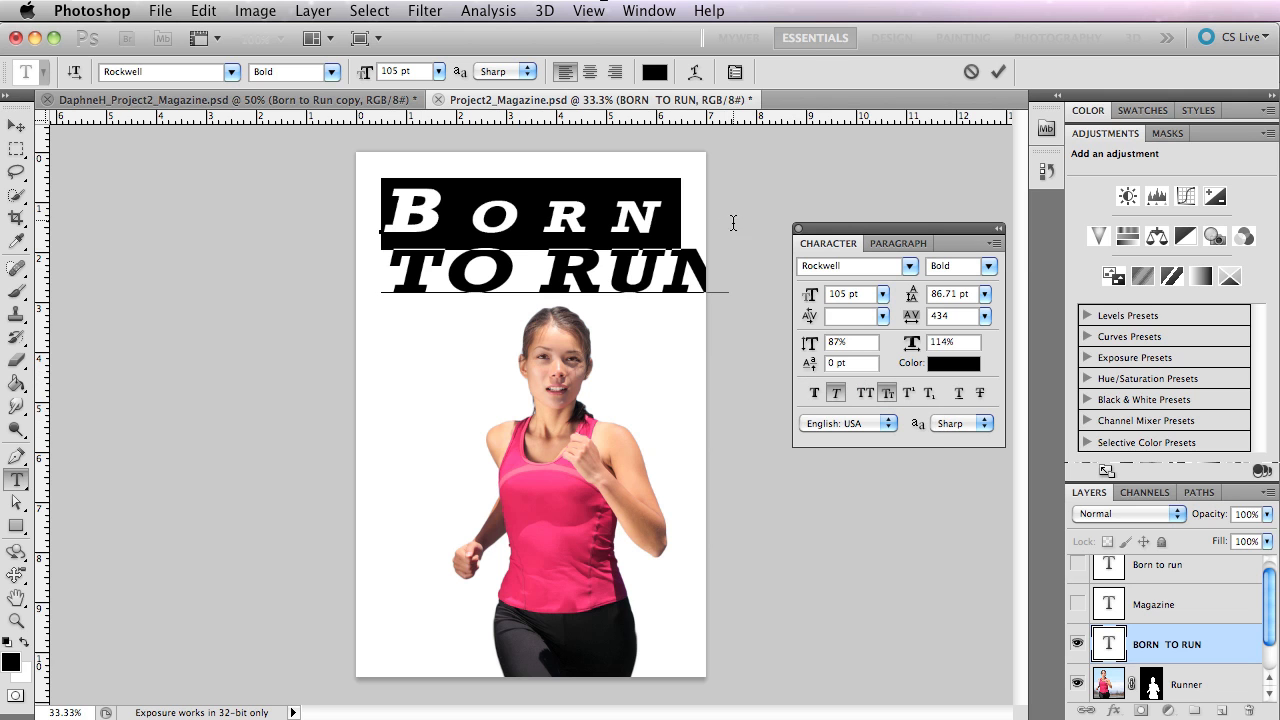
Apply Underline and Strikethrough to the word Born and commit the text edit.
click(957, 393)
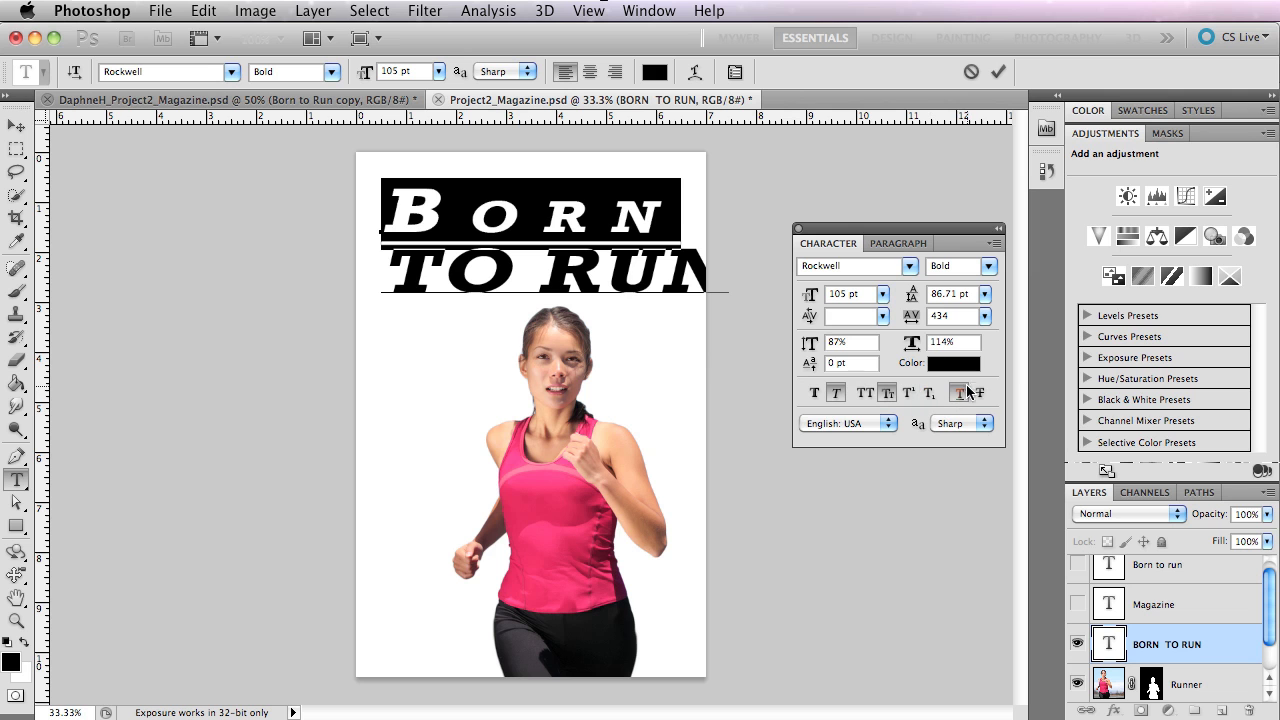
click(985, 394)
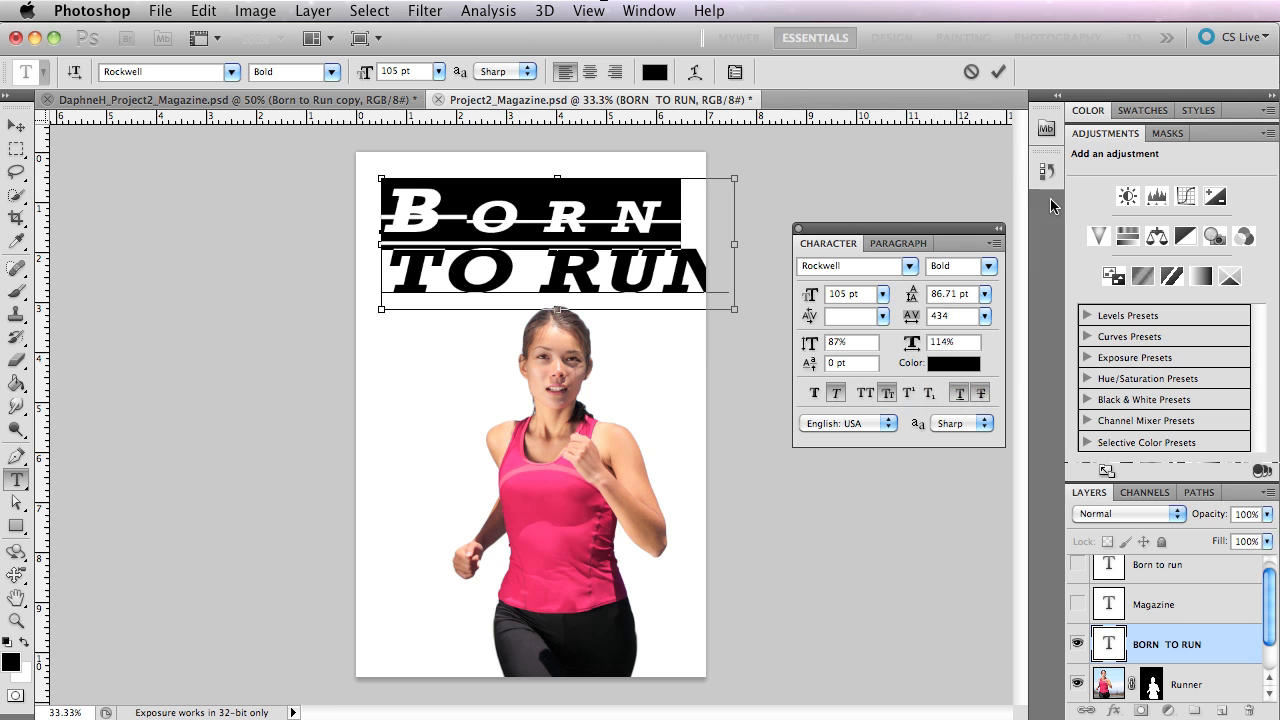
click(16, 126)
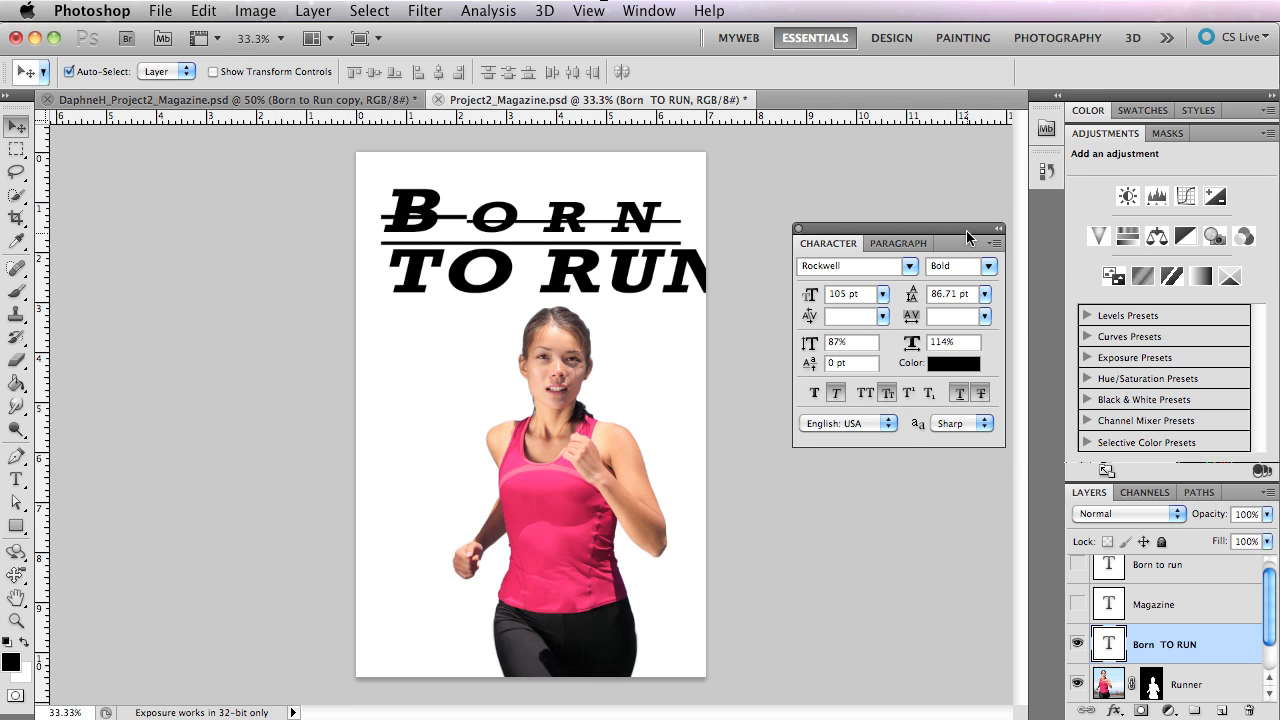
Dock the floating Character and Paragraph panel group back into the collapsed icon column.
drag(964, 227, 1040, 211)
mouse_move(661, 236)
mouse_down()
mouse_move(593, 260)
mouse_move(677, 237)
mouse_move(657, 237)
mouse_up()
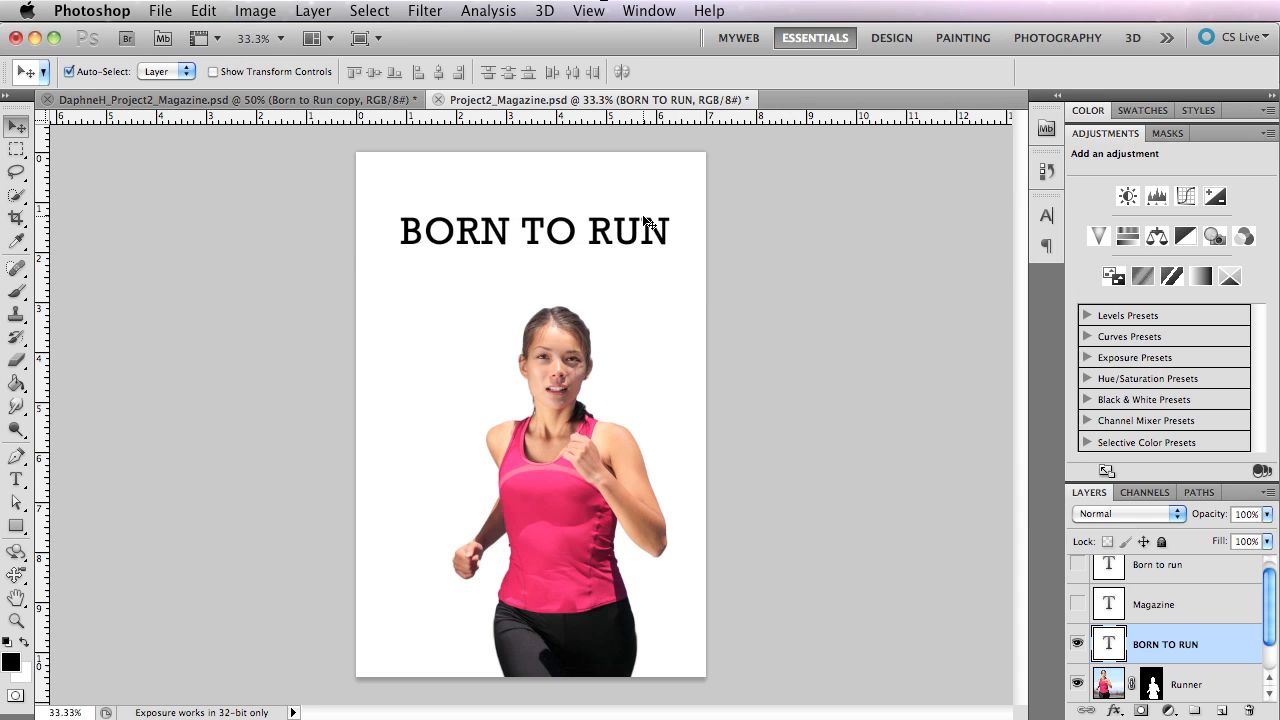
Change the font of the whole BORN TO RUN title to Impact.
key(t)
click(588, 224)
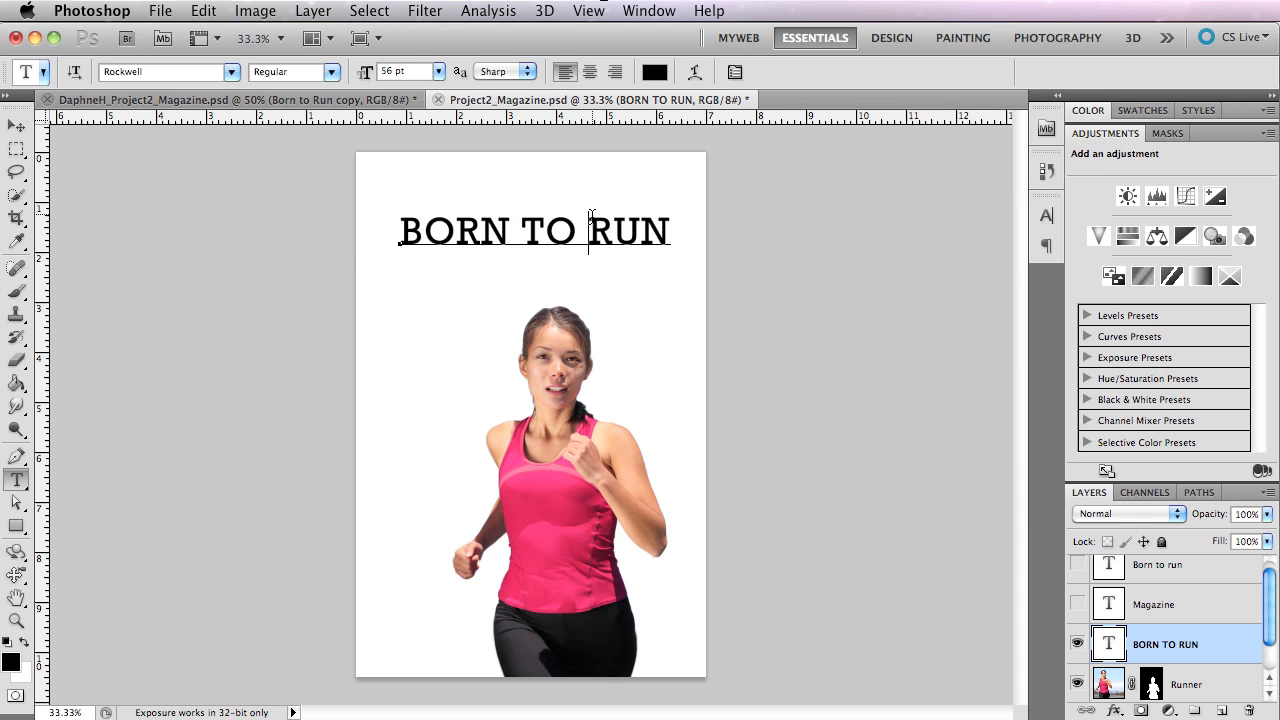
key(ctrl+a)
double_click(162, 72)
text(I)
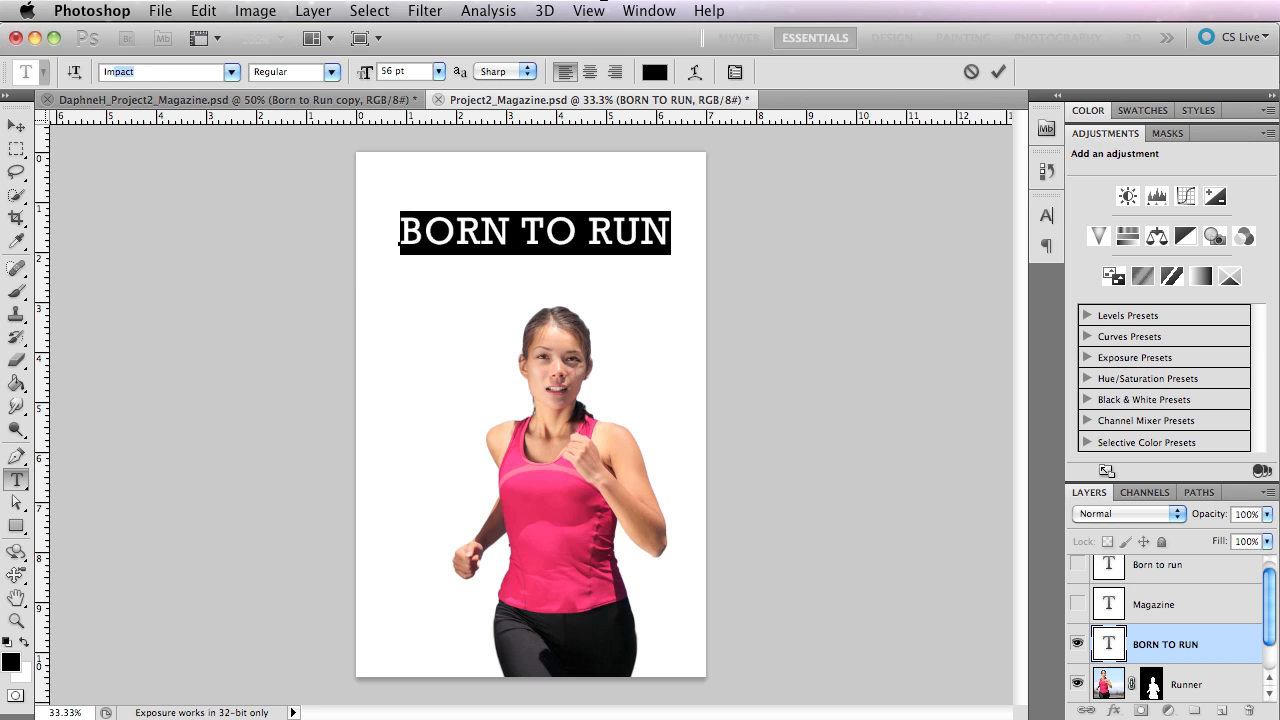
key(Return)
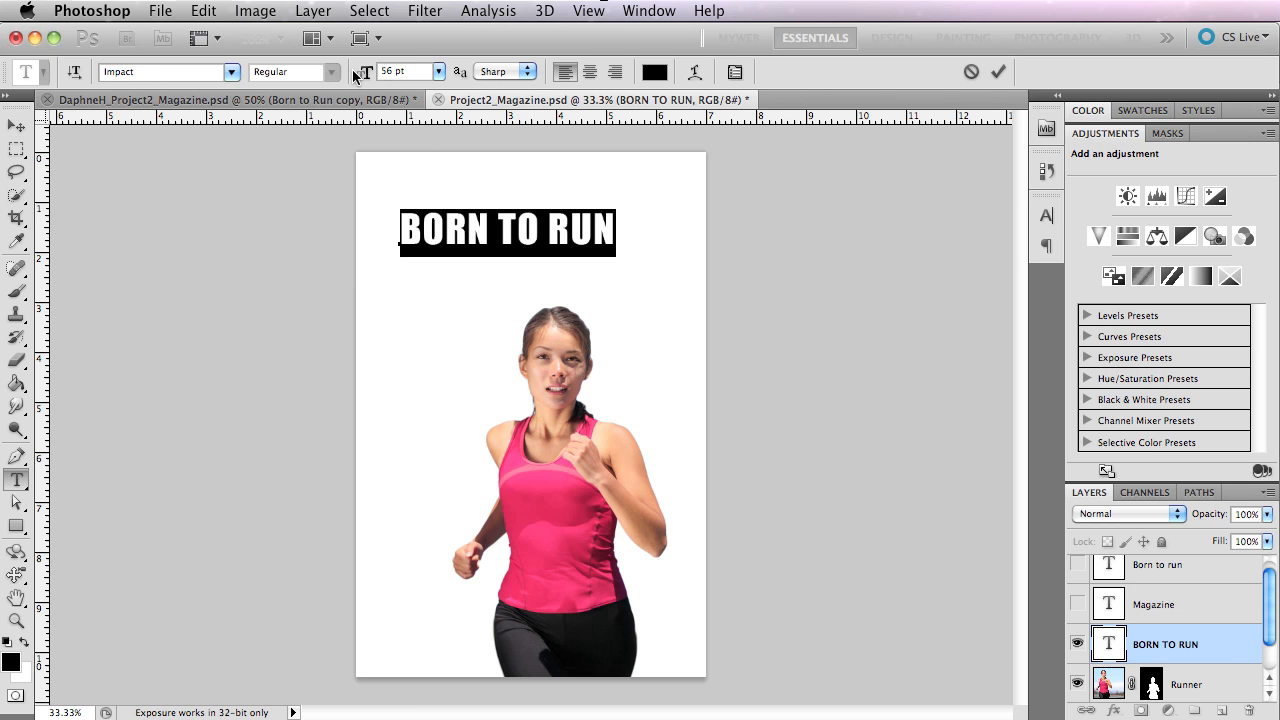
Enlarge the title to 76 pt and shift it slightly up and left to centre it above the runner.
drag(360, 78, 378, 74)
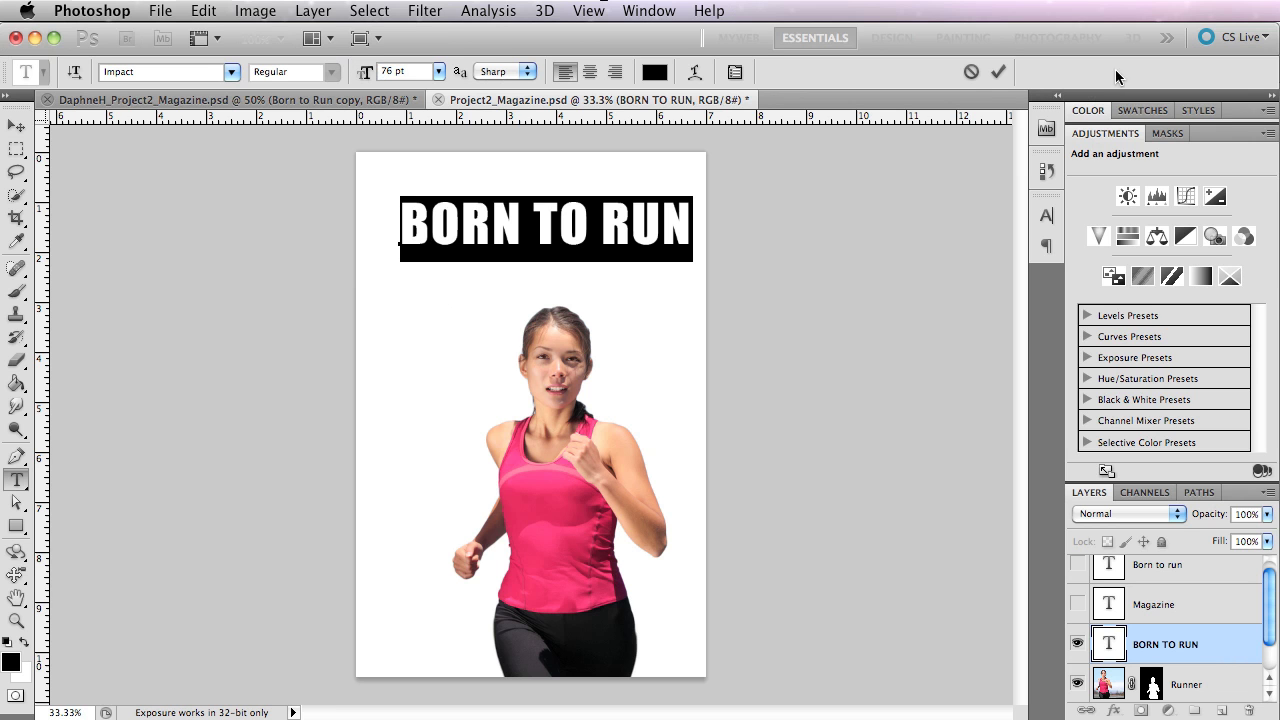
mouse_move(554, 218)
mouse_down()
mouse_move(528, 218)
mouse_move(548, 214)
mouse_up()
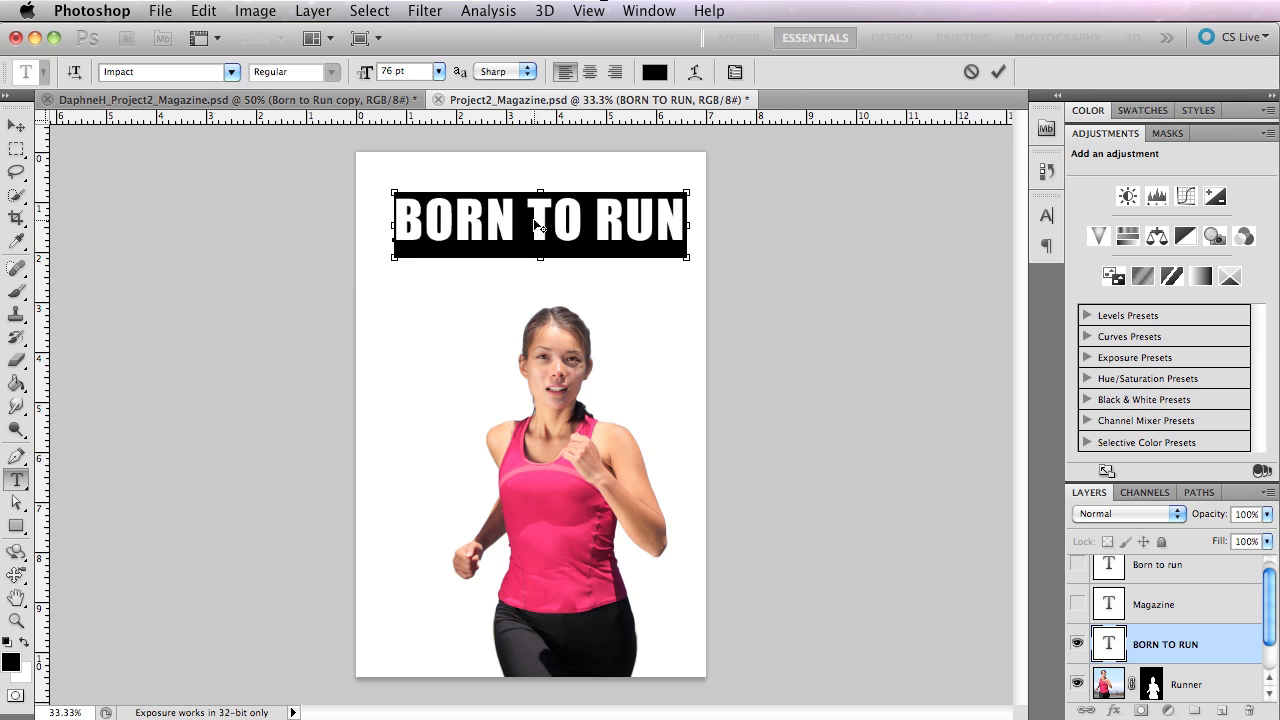
drag(606, 231, 601, 231)
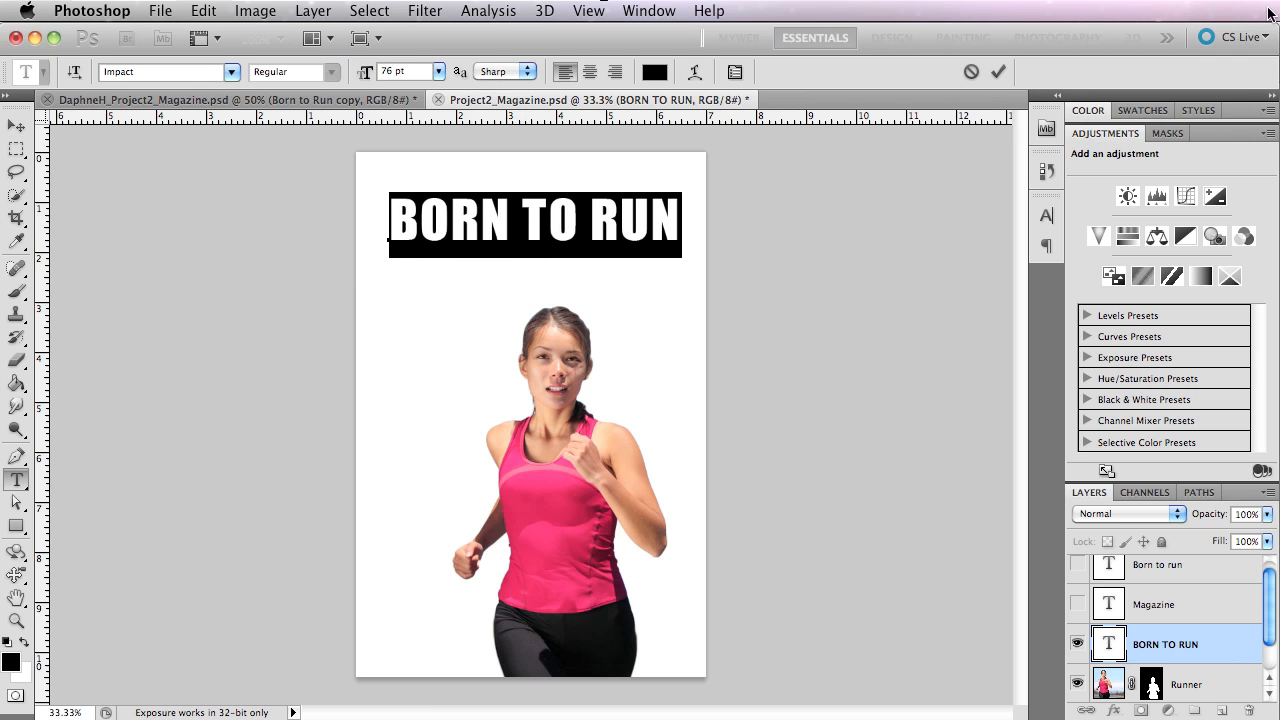
Try the silver, green, purple and red glossy preset styles on the title, ending with the shiny chrome style.
click(1199, 110)
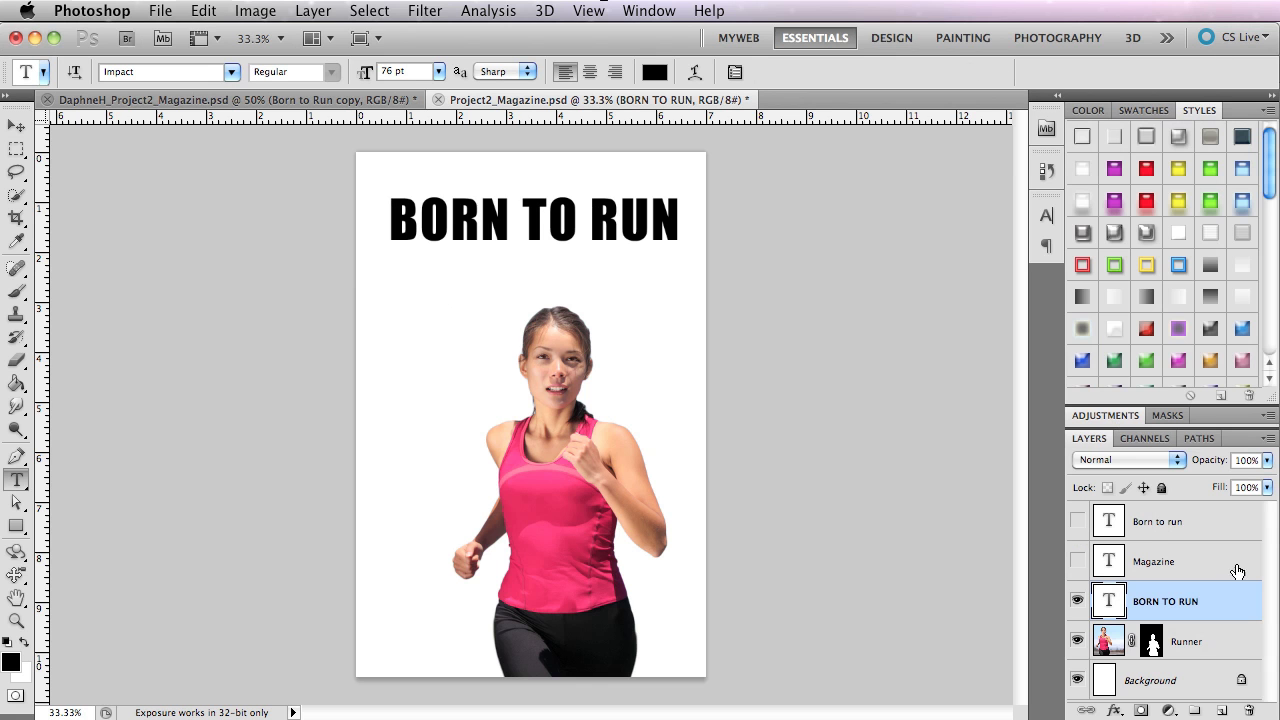
click(1179, 138)
click(1210, 170)
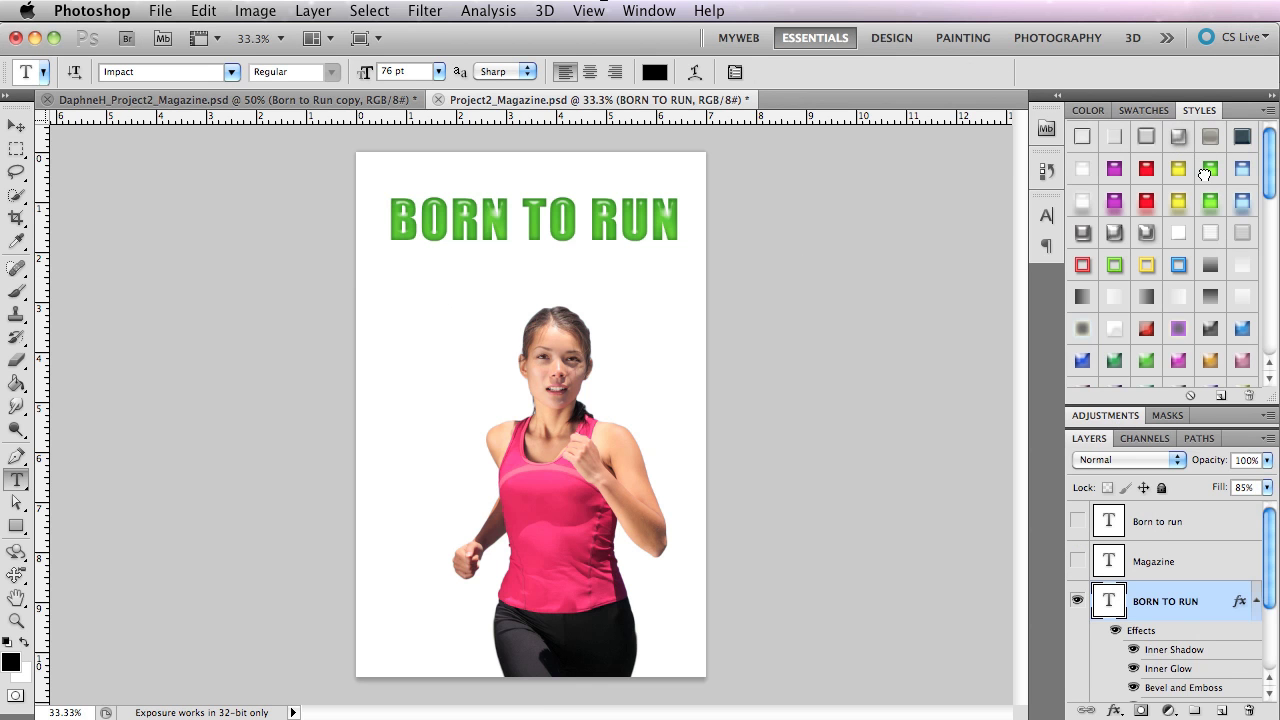
click(1114, 170)
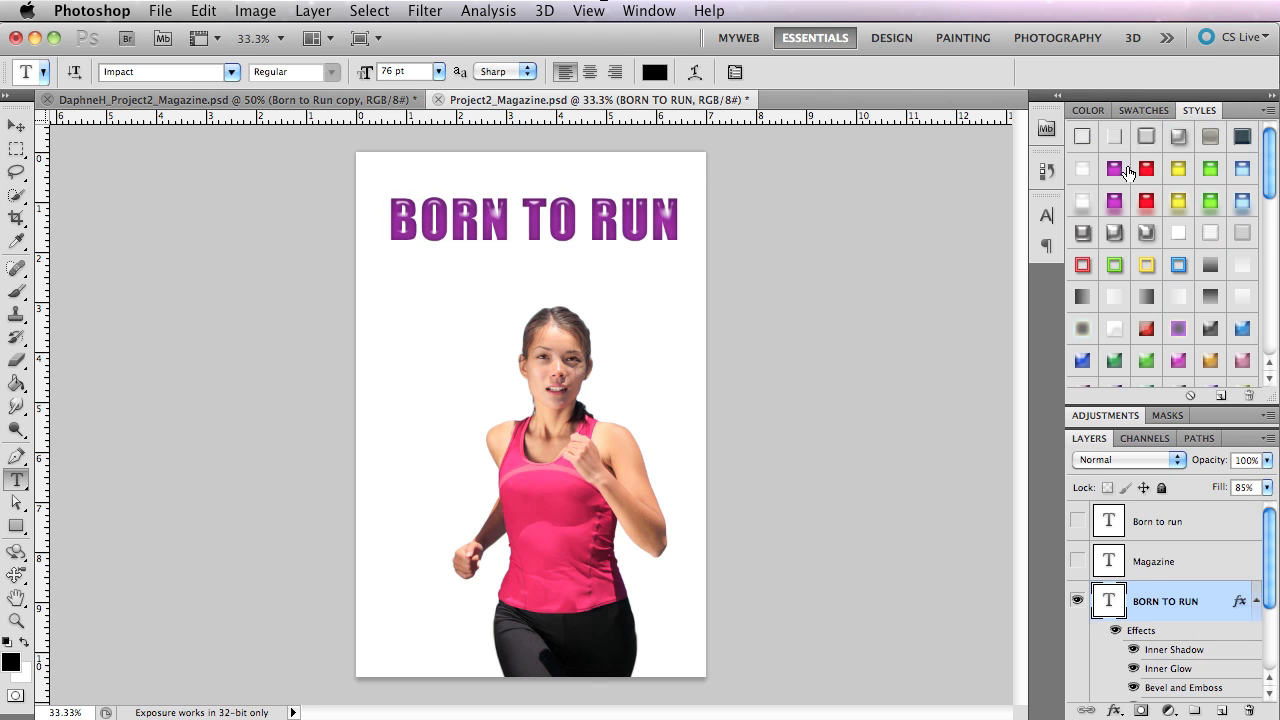
click(1146, 170)
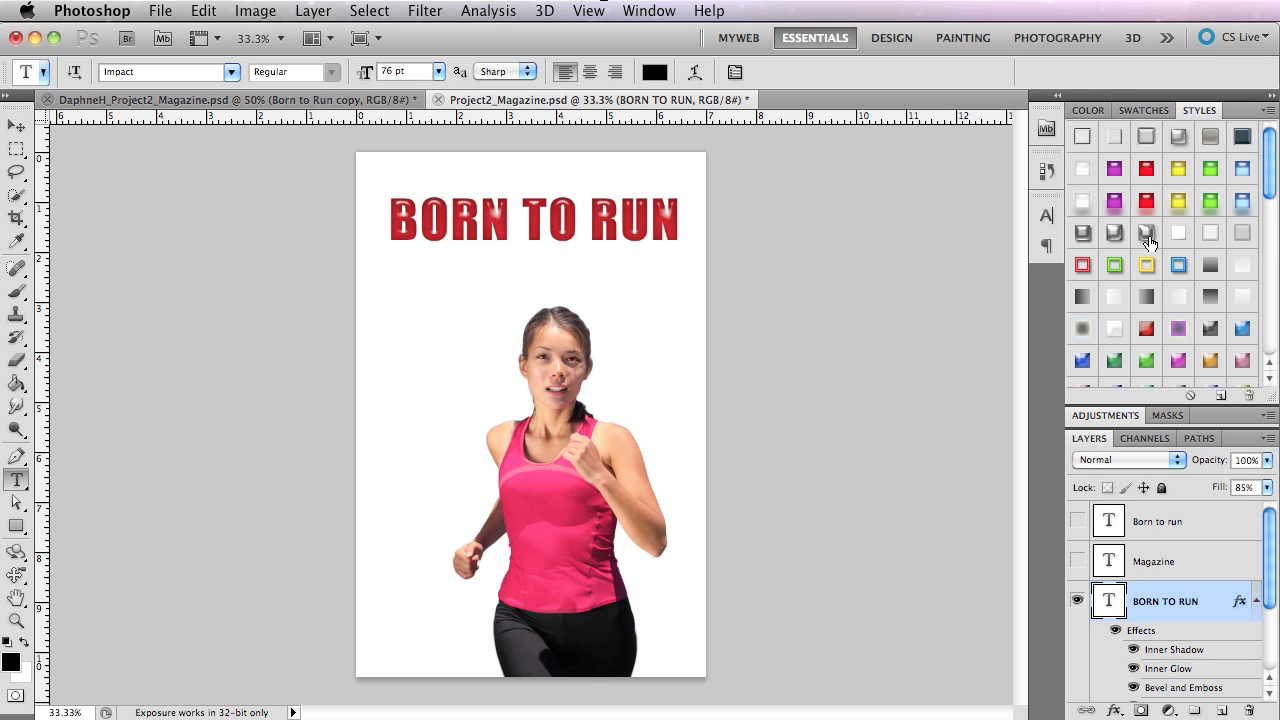
click(1148, 236)
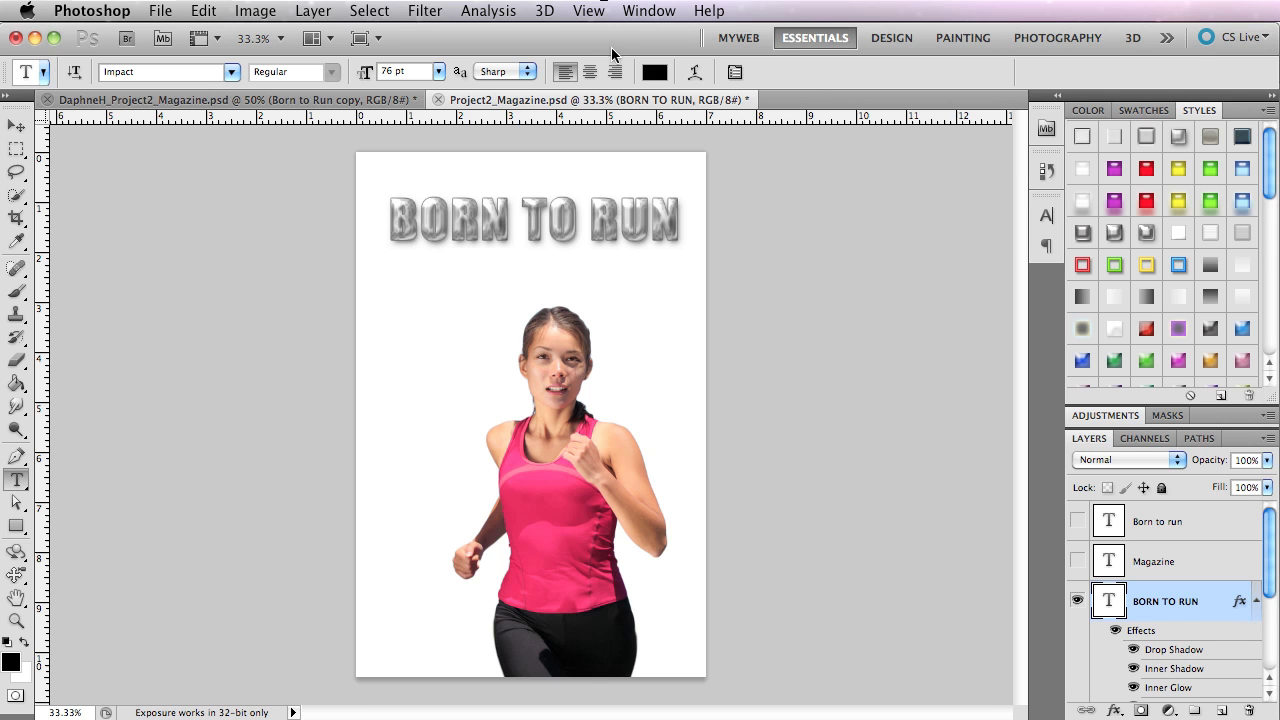
Move the program window aside and examine the style library list and the available layer effects.
drag(611, 47, 256, 29)
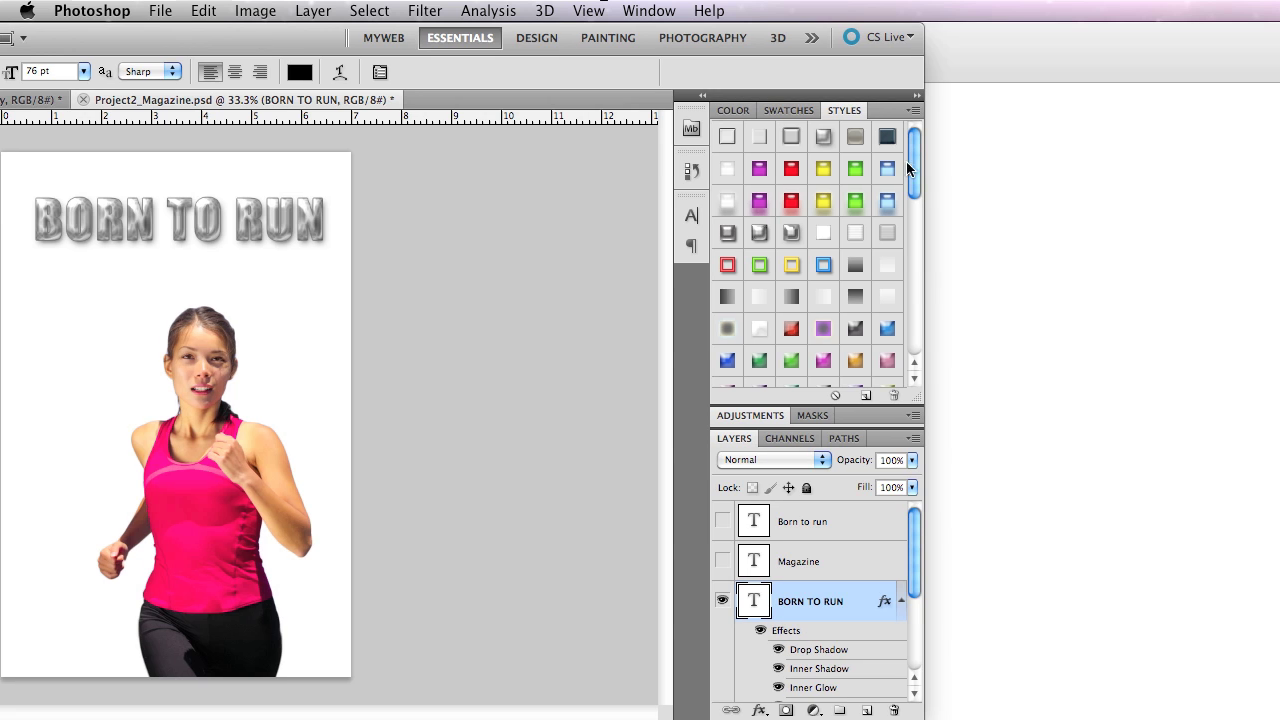
click(914, 110)
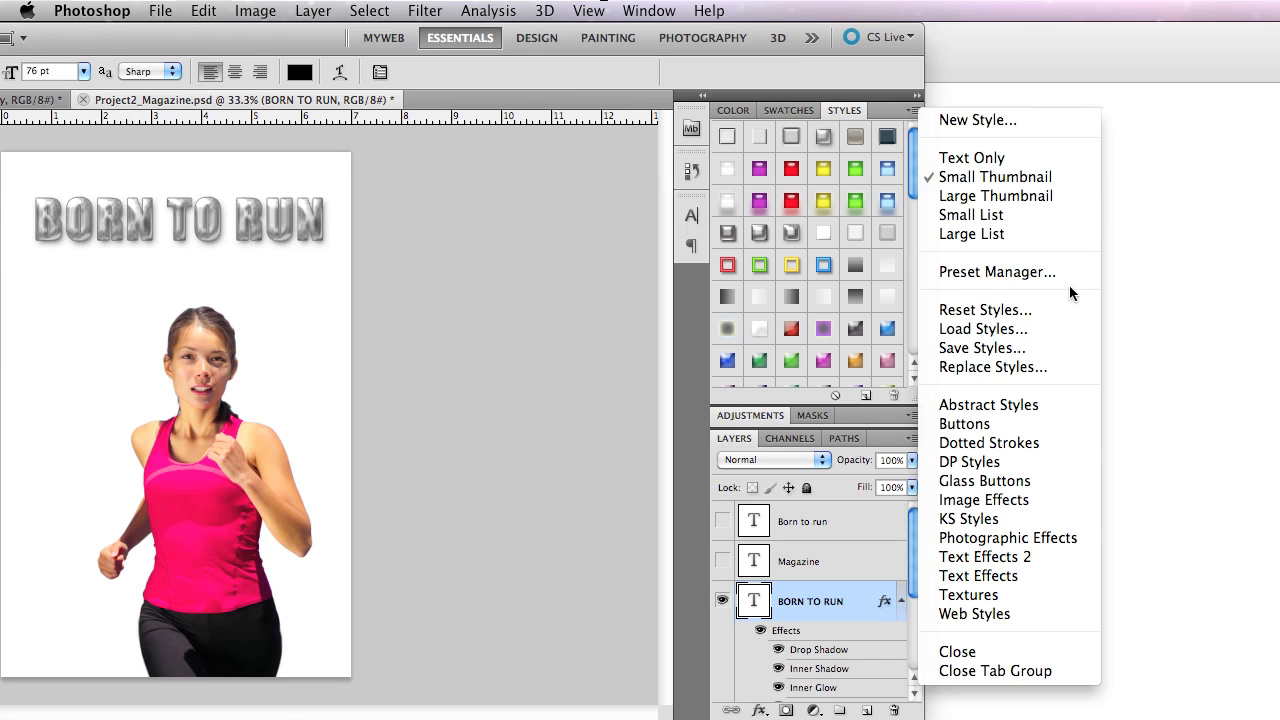
click(1248, 170)
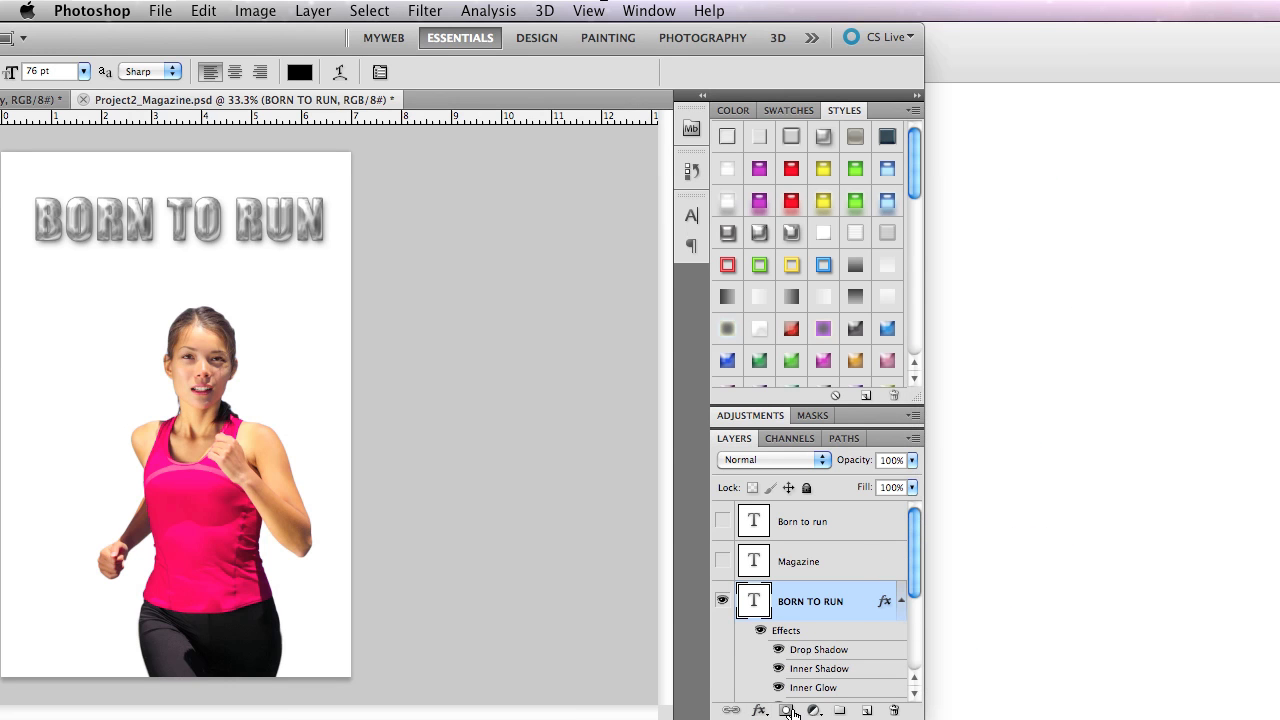
click(760, 710)
click(914, 111)
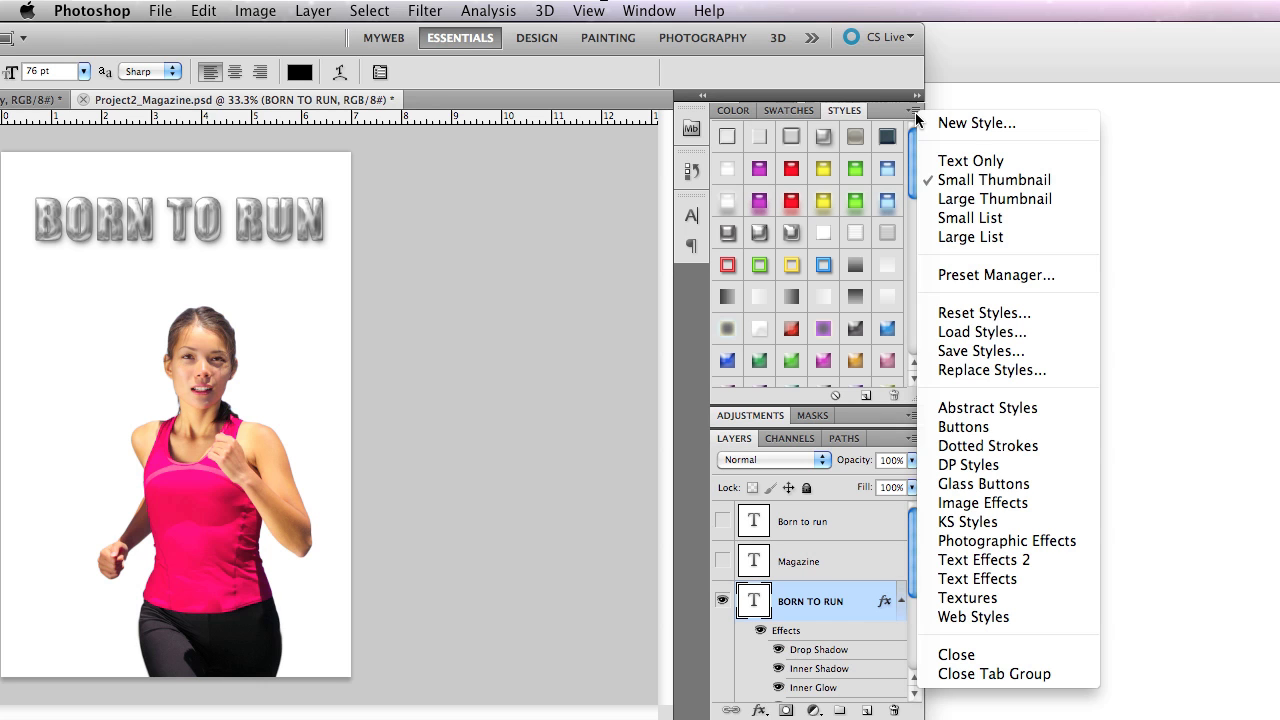
click(1042, 49)
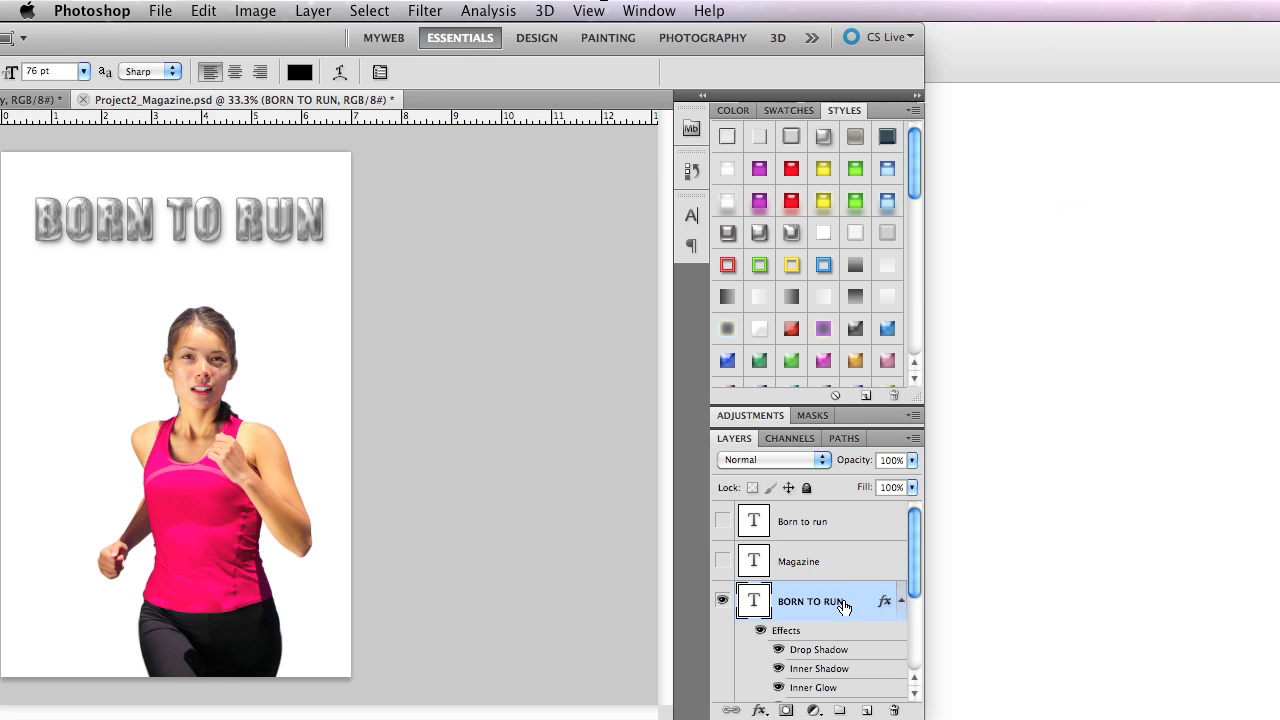
right_click(886, 602)
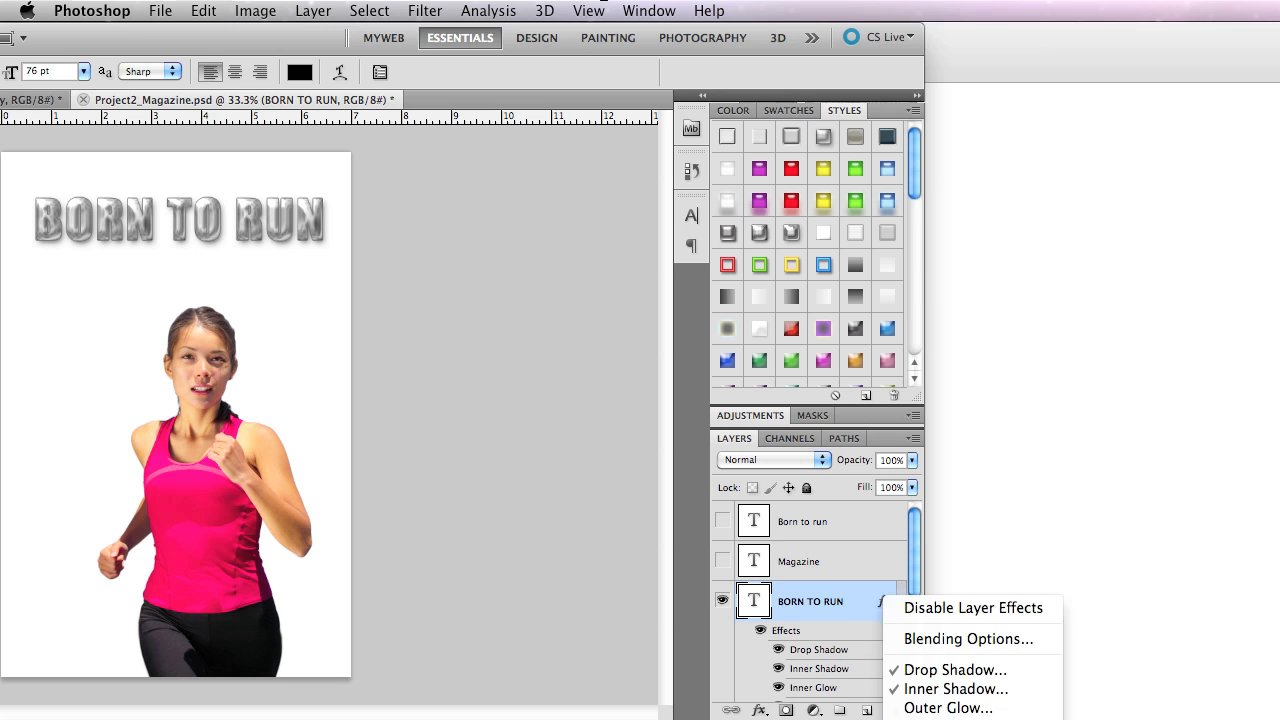
click(948, 719)
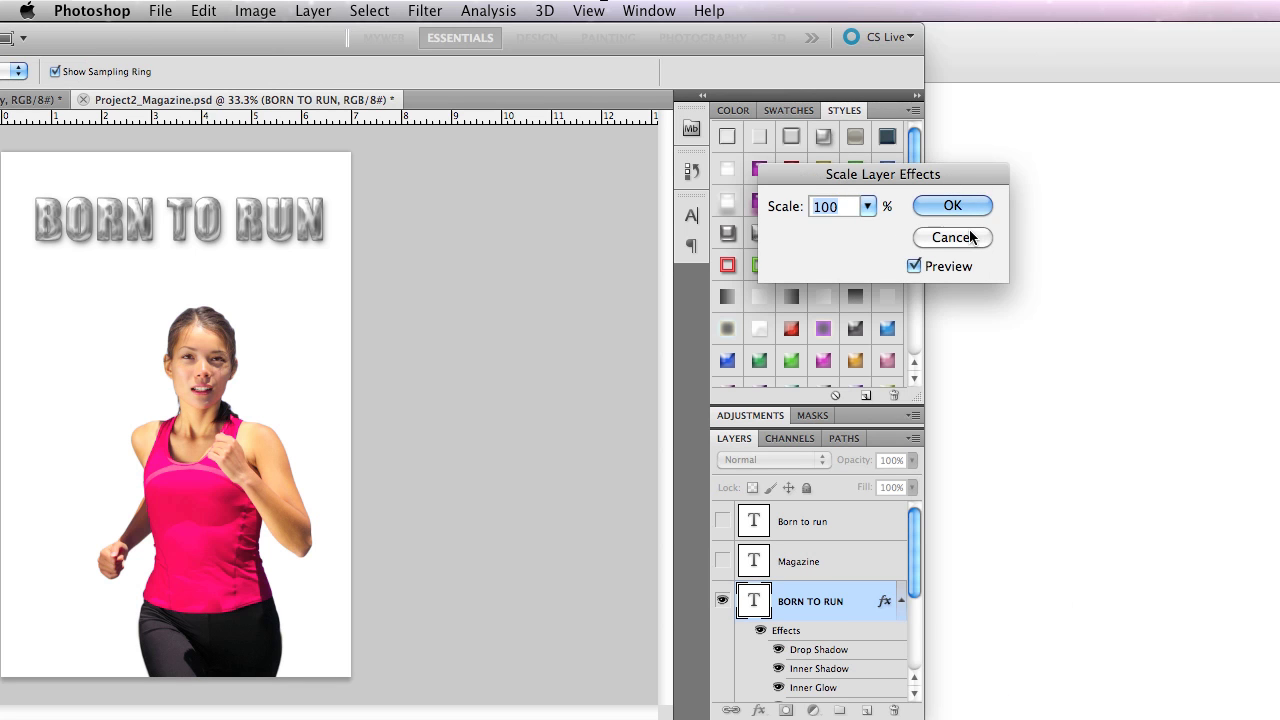
drag(835, 170, 1140, 331)
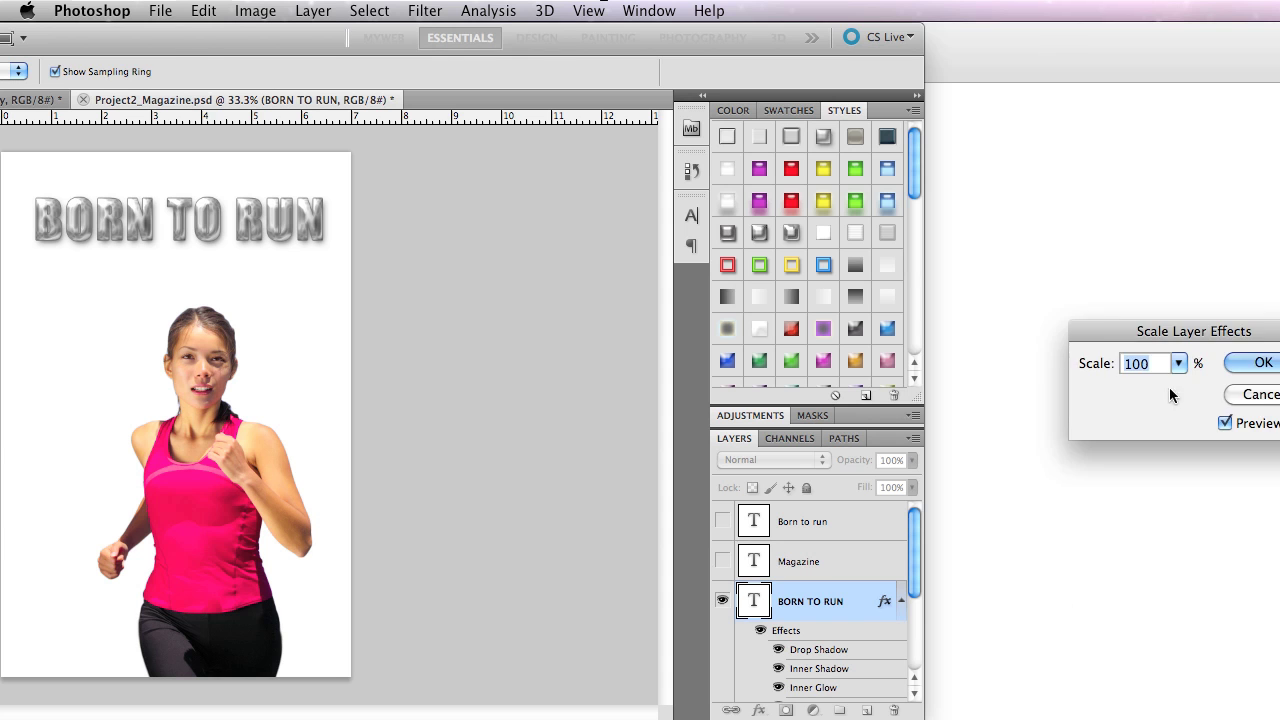
click(1252, 395)
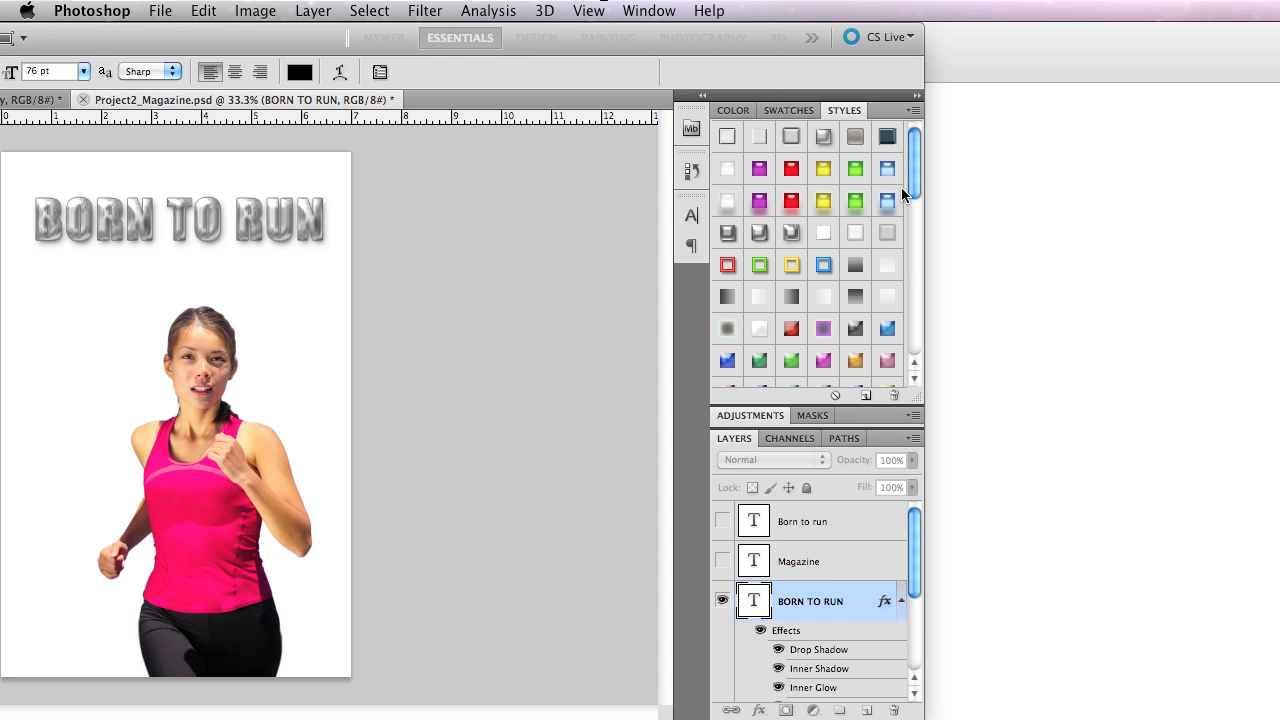
Collapse the Styles panel and scale the BORN TO RUN layer's effects down to 11%.
double_click(843, 110)
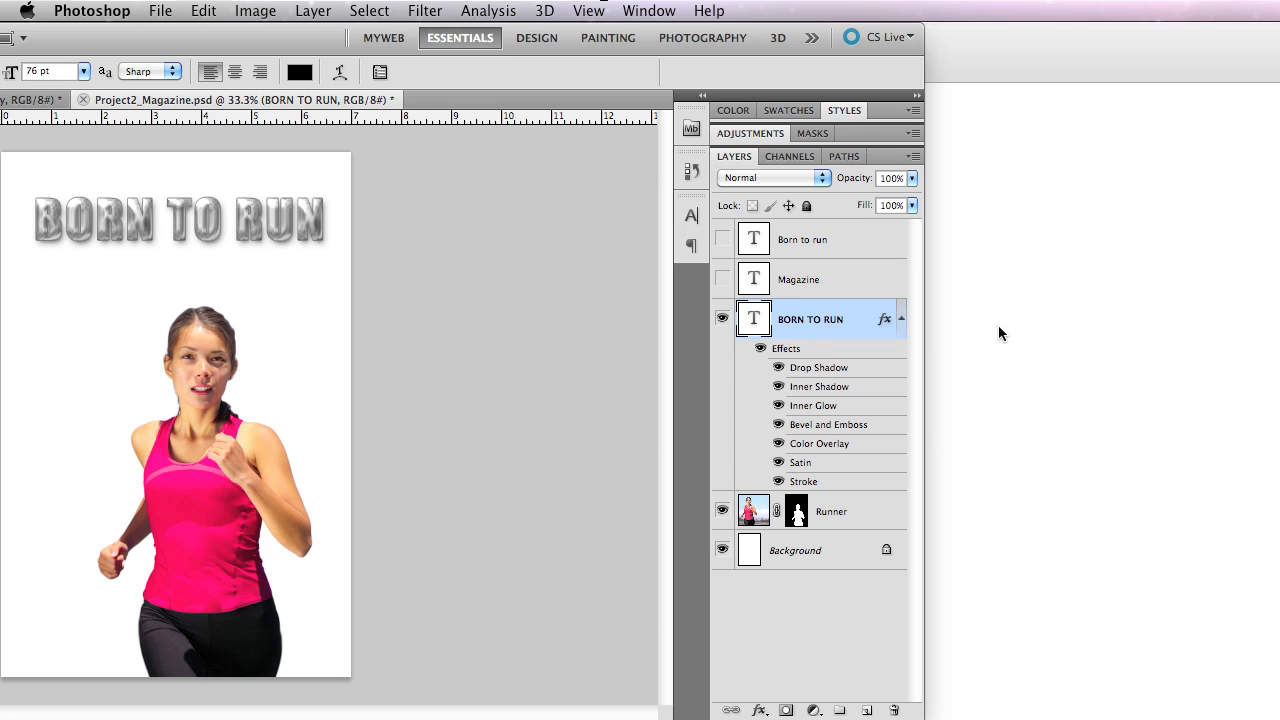
right_click(882, 320)
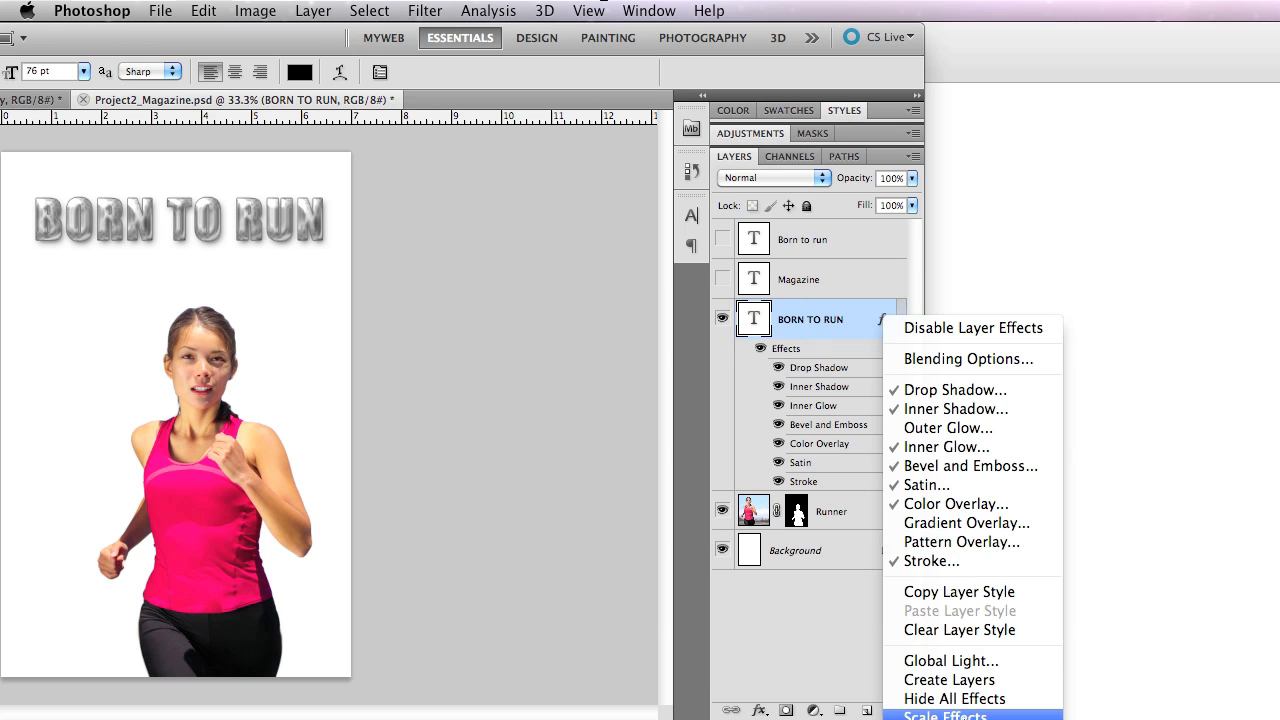
click(945, 715)
drag(1158, 333, 620, 285)
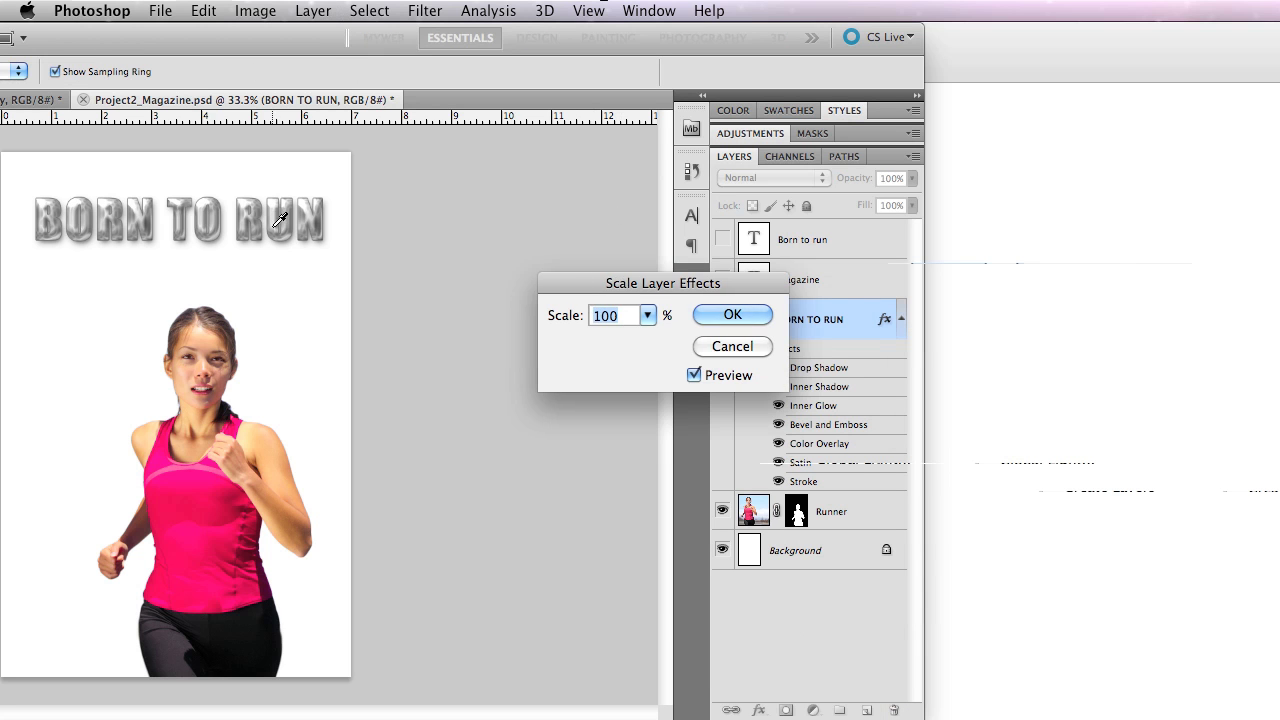
click(647, 315)
mouse_move(655, 340)
mouse_down()
mouse_move(687, 340)
mouse_move(648, 337)
mouse_up()
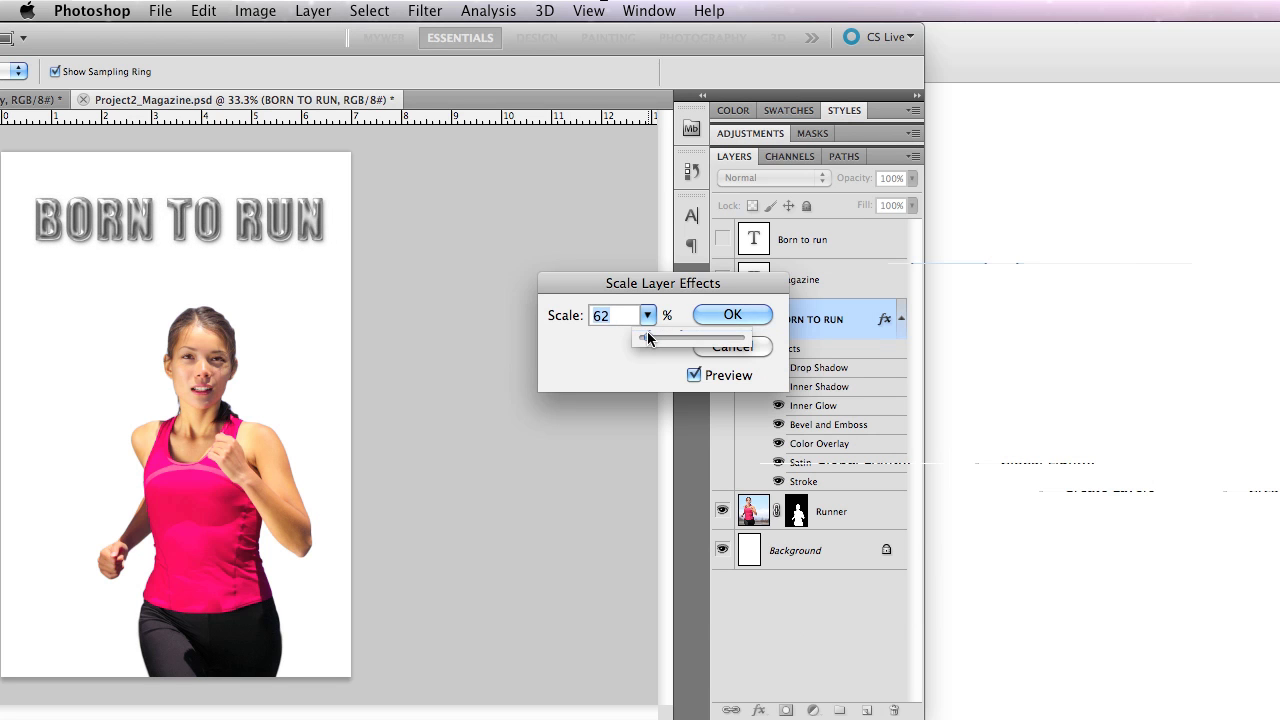
drag(648, 338, 646, 339)
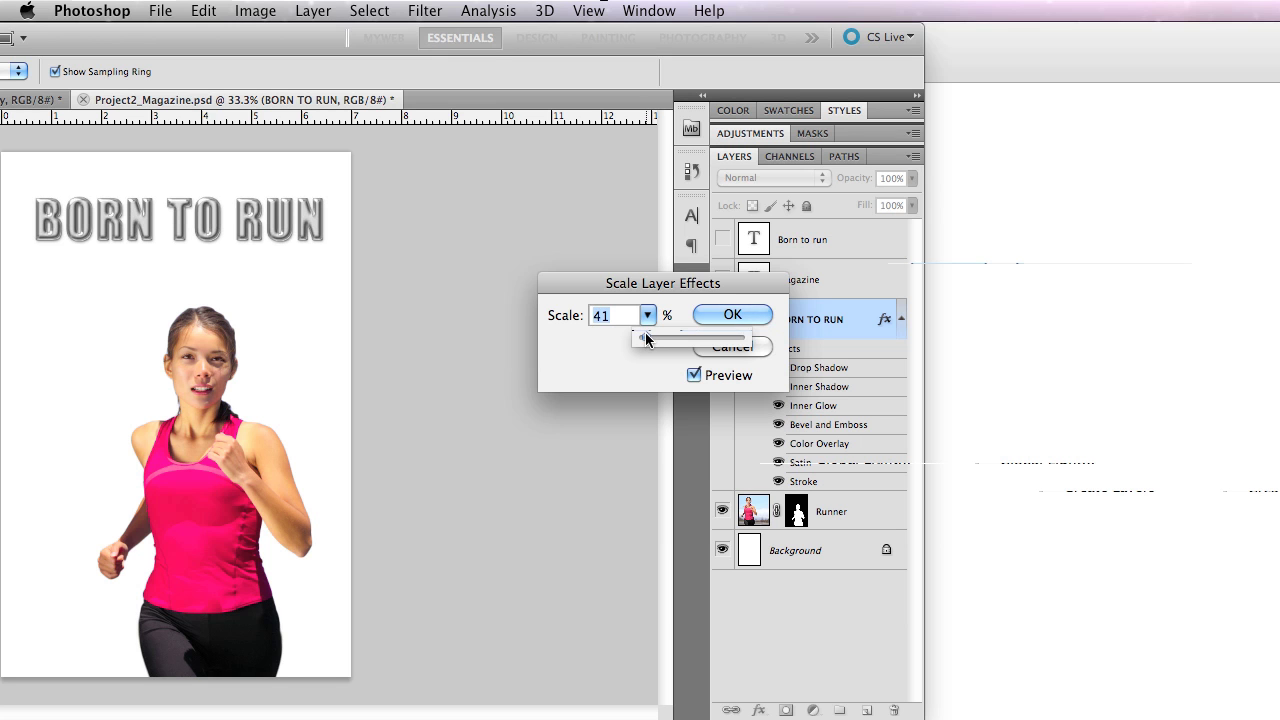
drag(646, 339, 643, 340)
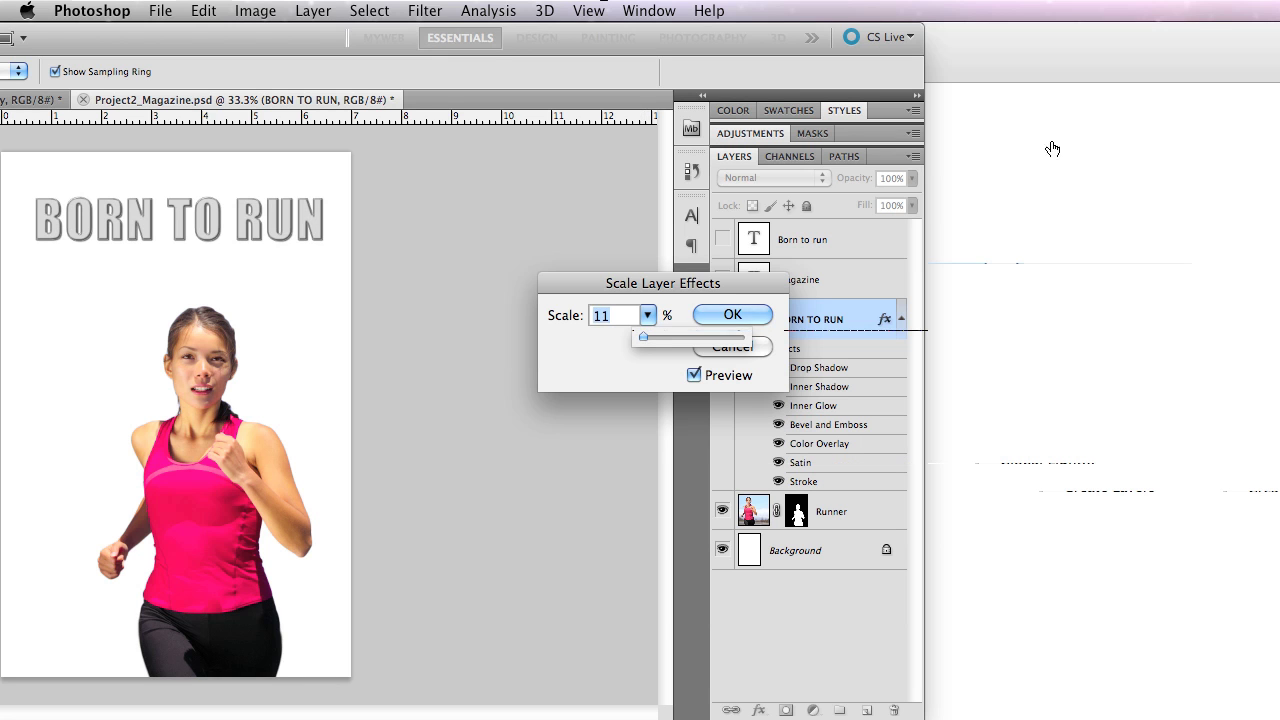
click(734, 316)
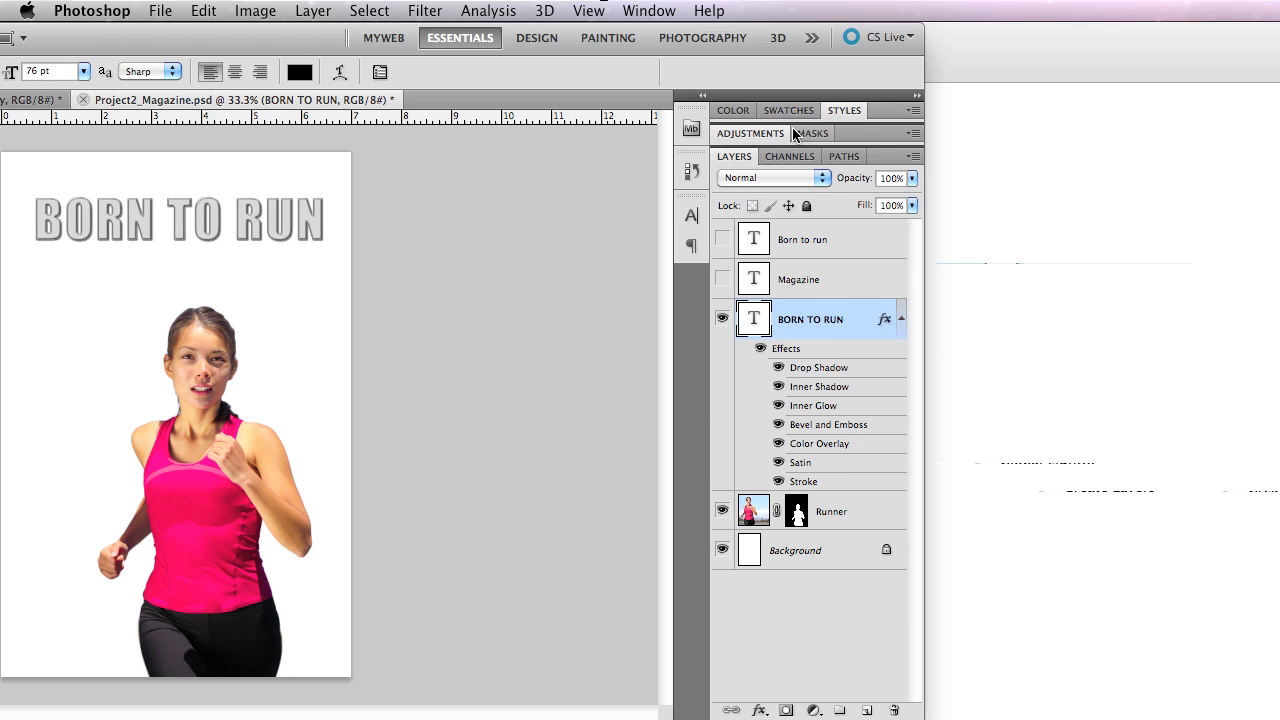
Expand the Styles panel and append the Textures library to the current style presets.
click(845, 110)
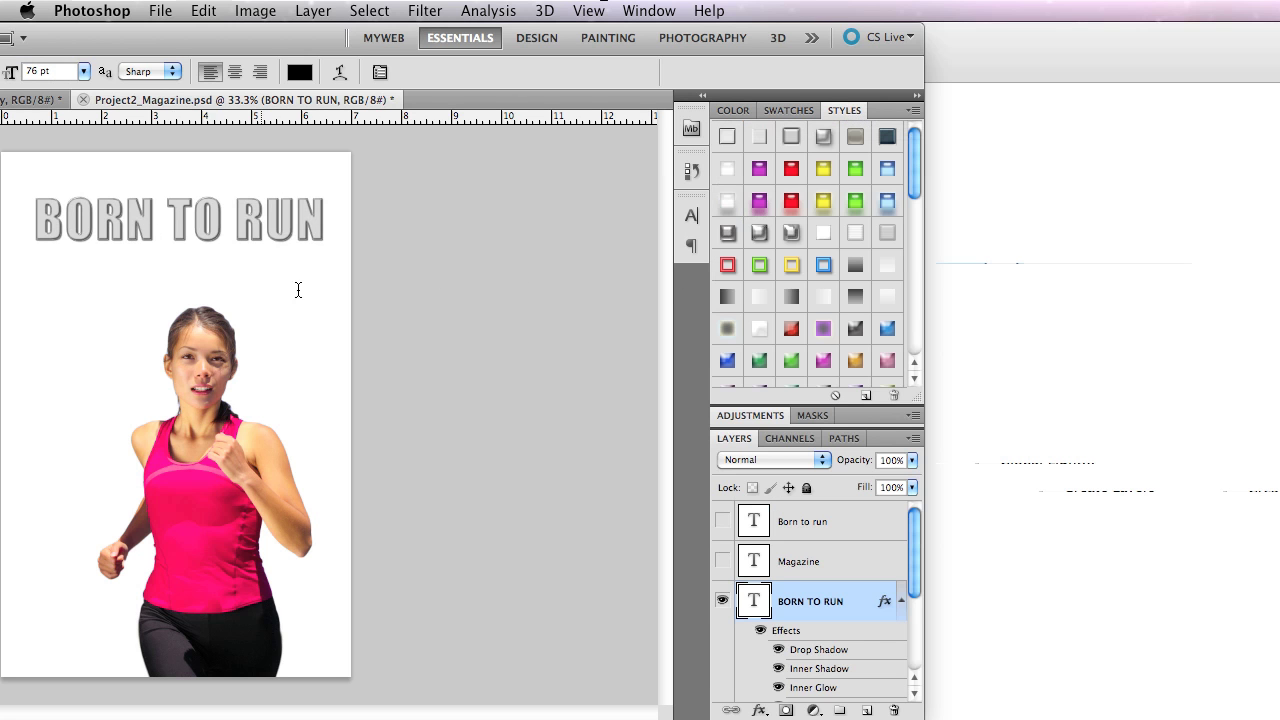
mouse_move(596, 2)
mouse_down()
mouse_move(704, 2)
mouse_move(567, 2)
mouse_move(633, 2)
mouse_move(579, 2)
mouse_up()
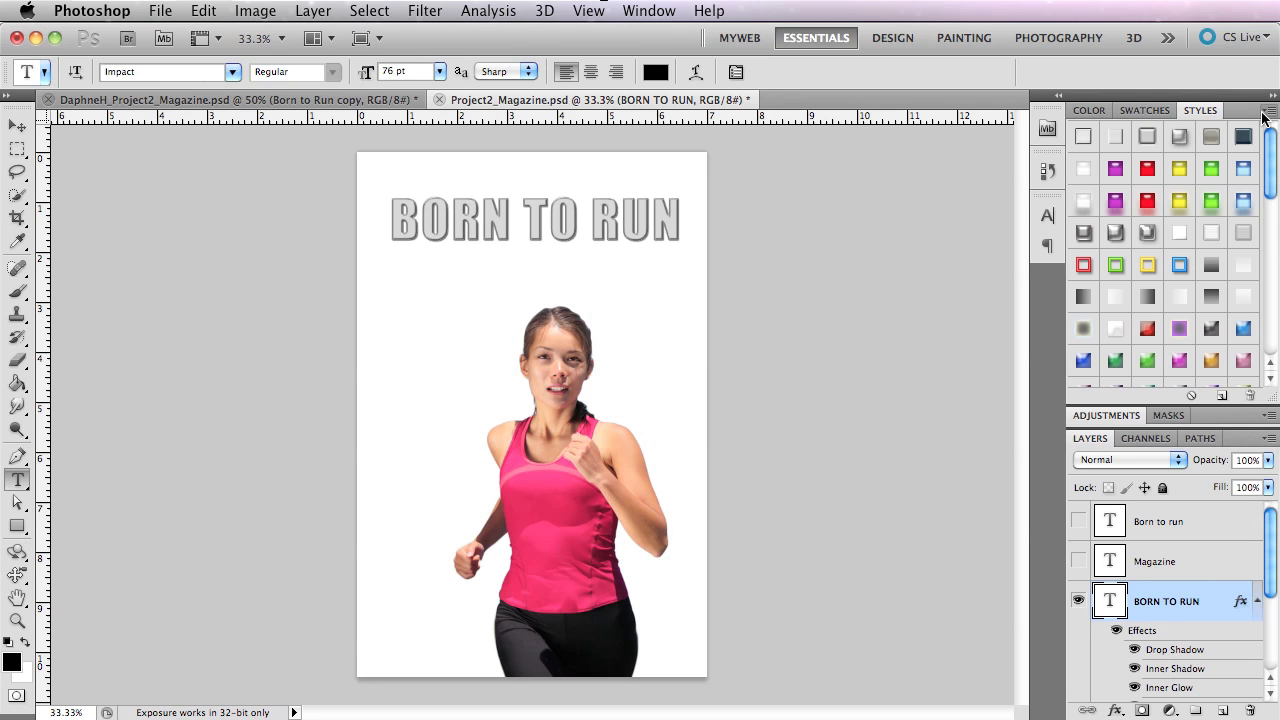
drag(575, 36, 205, 11)
click(900, 110)
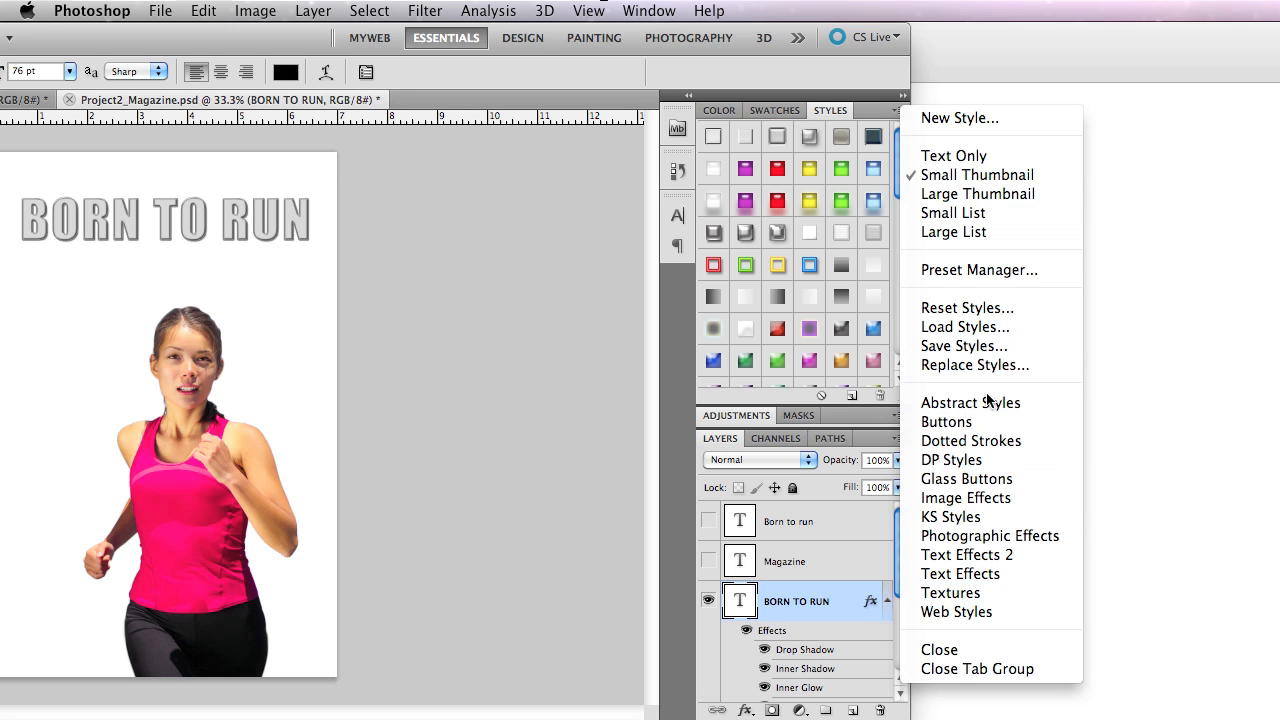
click(984, 592)
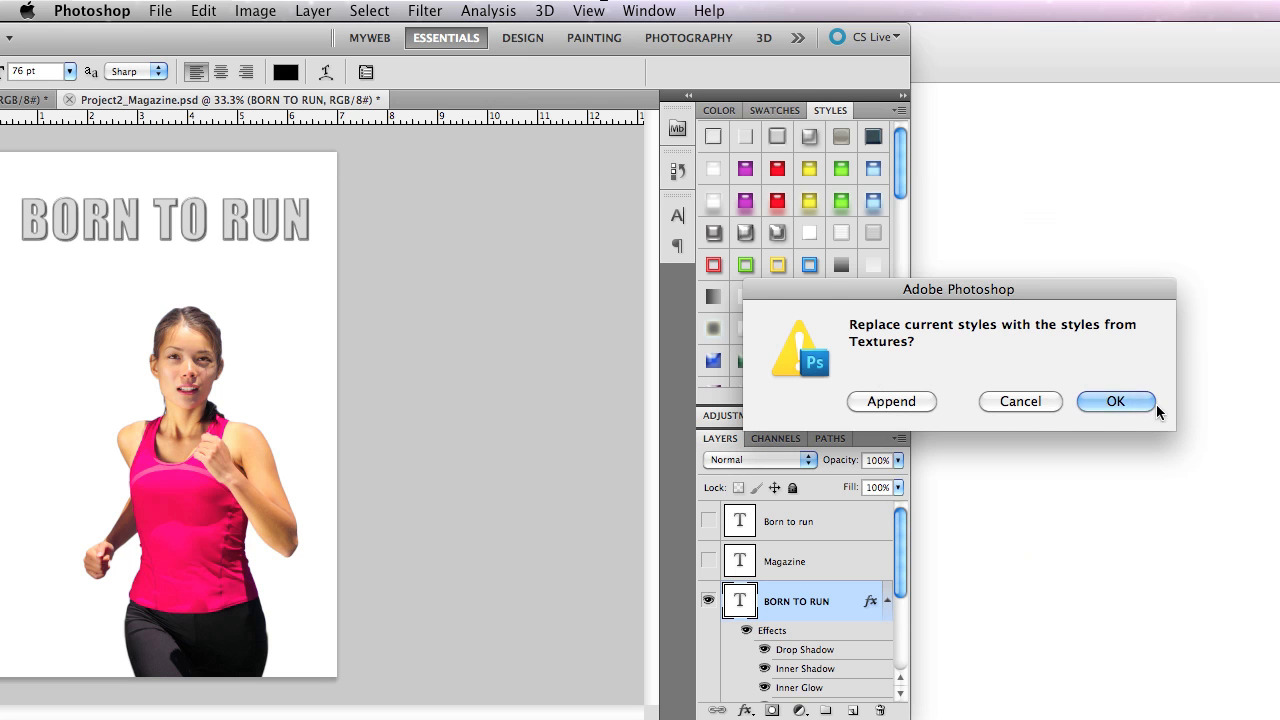
click(900, 401)
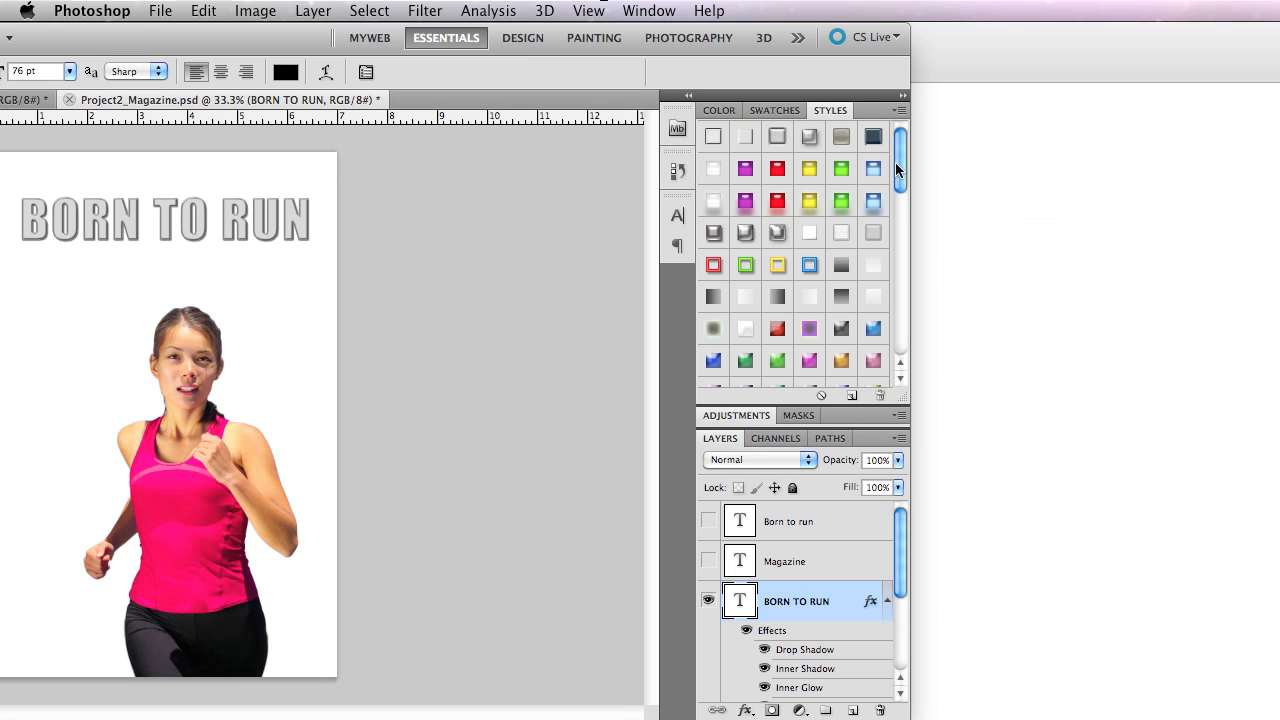
Apply the orange brick texture style to the title and replace it with the multicoloured green-and-gold striped style.
drag(894, 166, 894, 325)
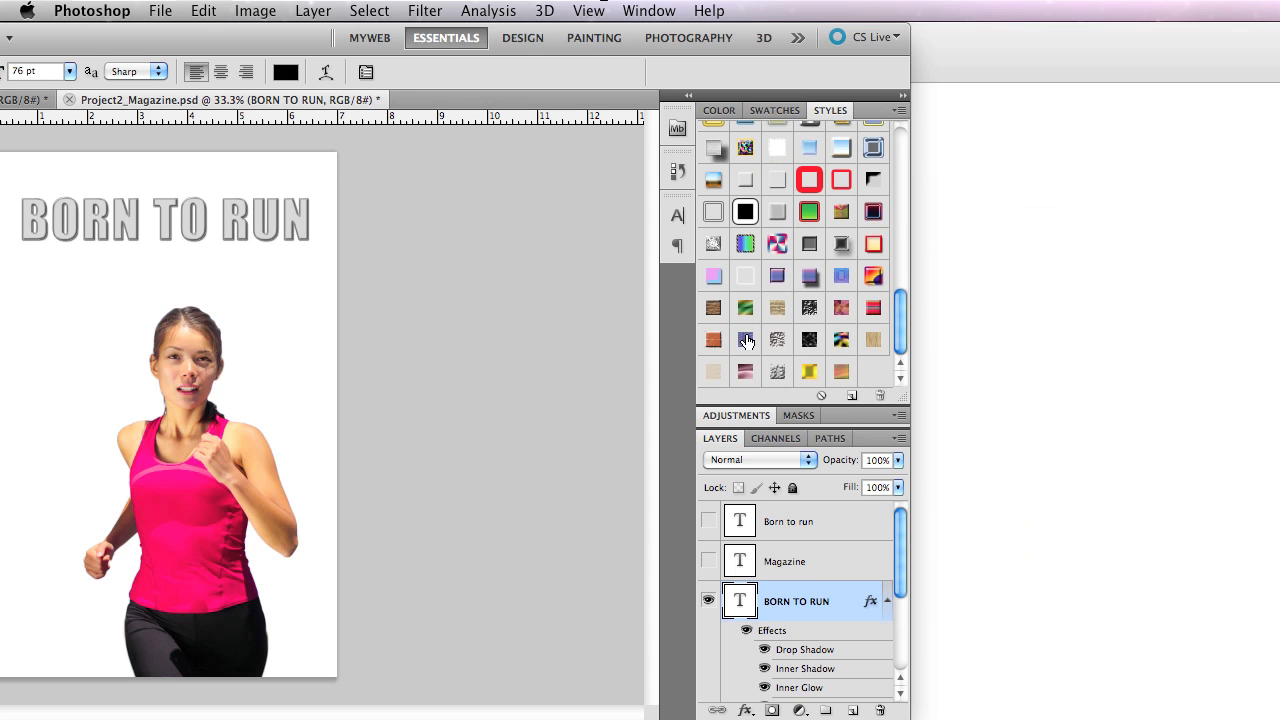
double_click(434, 28)
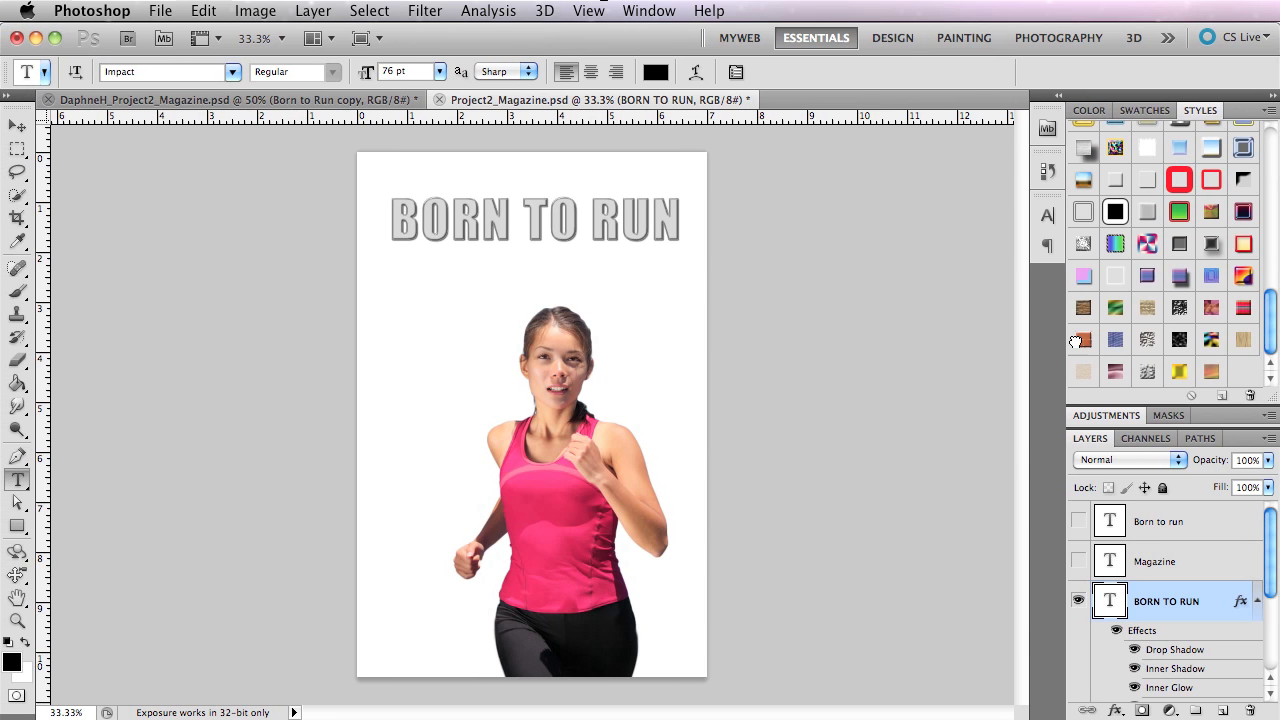
click(1083, 339)
click(1114, 300)
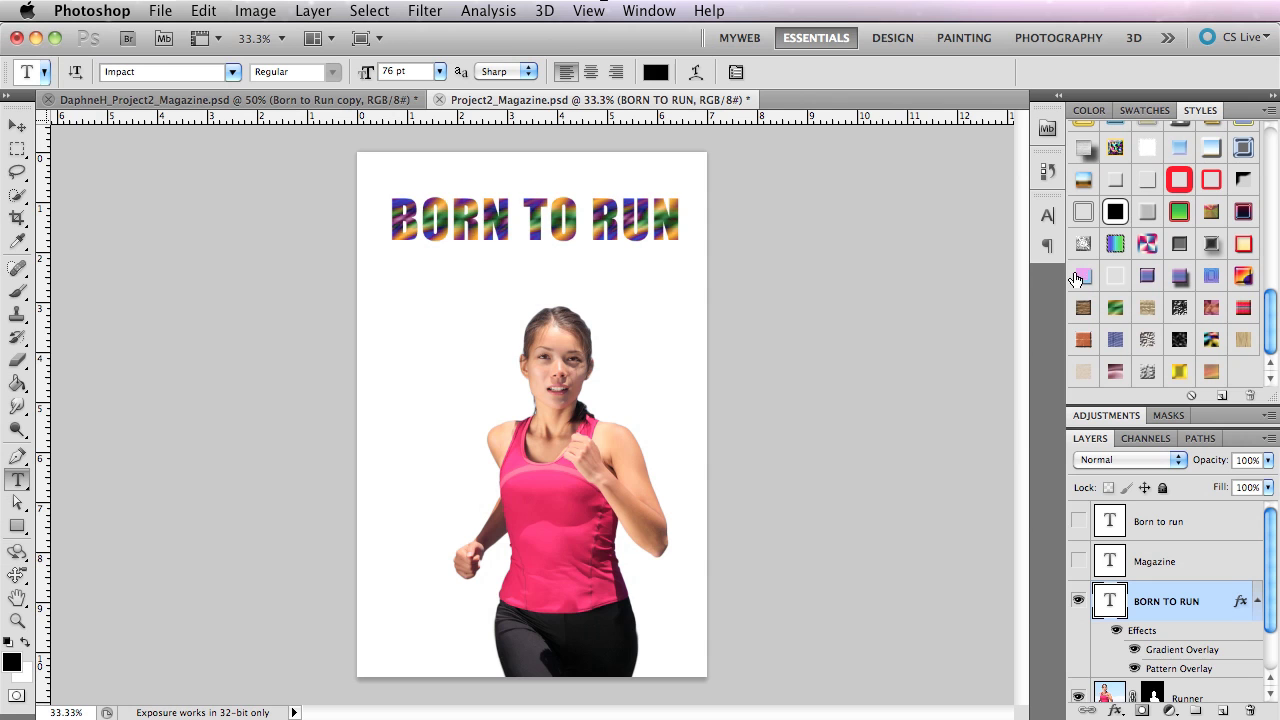
Try several preset styles on the BORN TO RUN title, including the tan texture, black Marble, multicoloured stripes and the red, yellow and purple bevelled style.
click(1083, 276)
click(1140, 311)
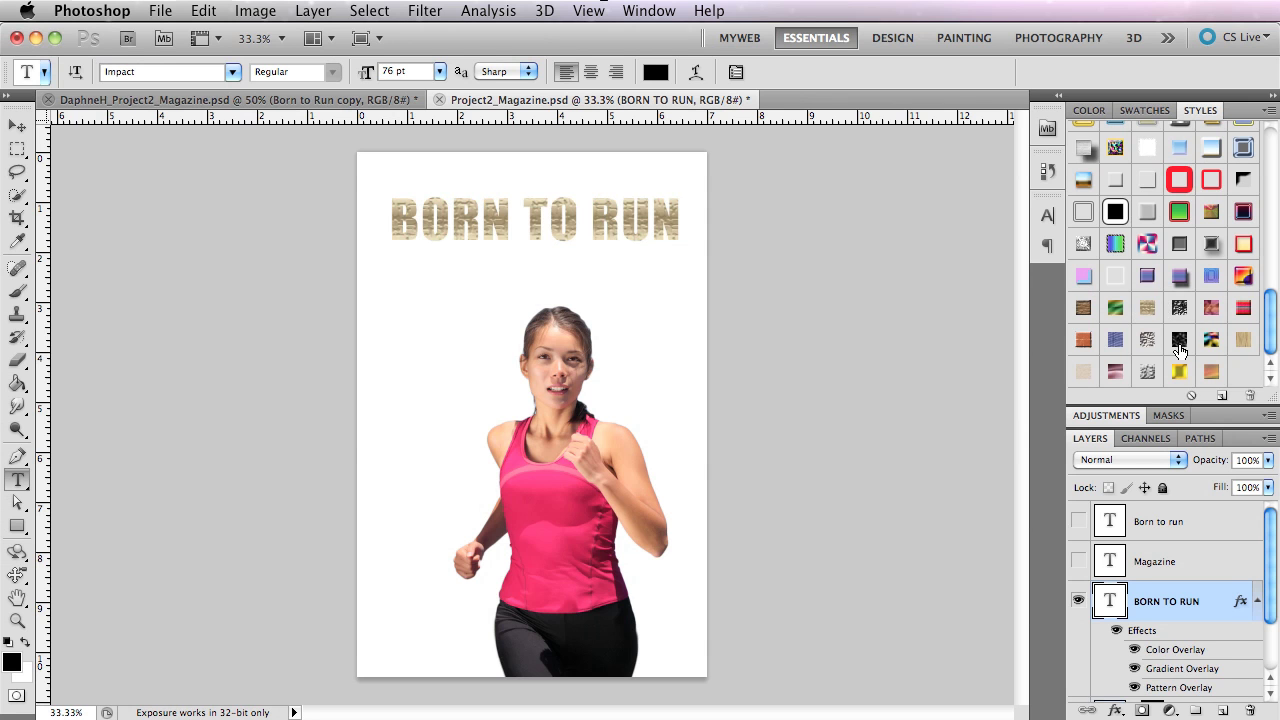
click(1179, 345)
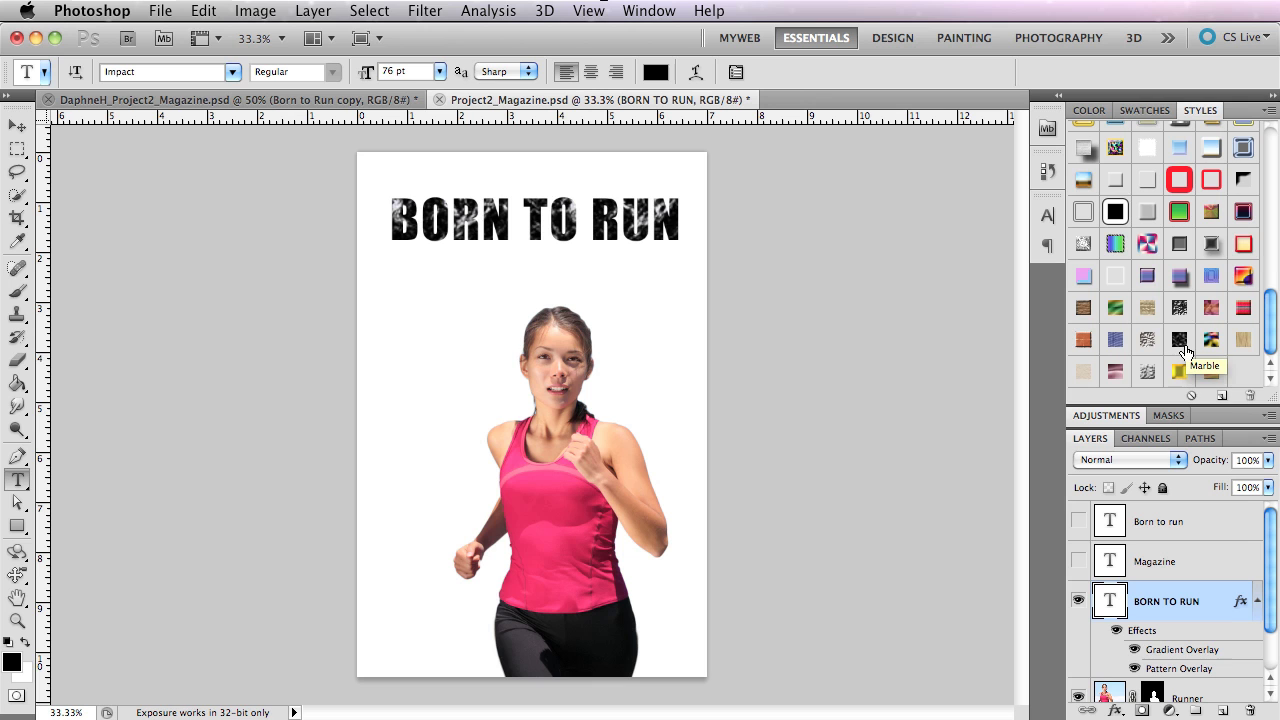
click(1115, 307)
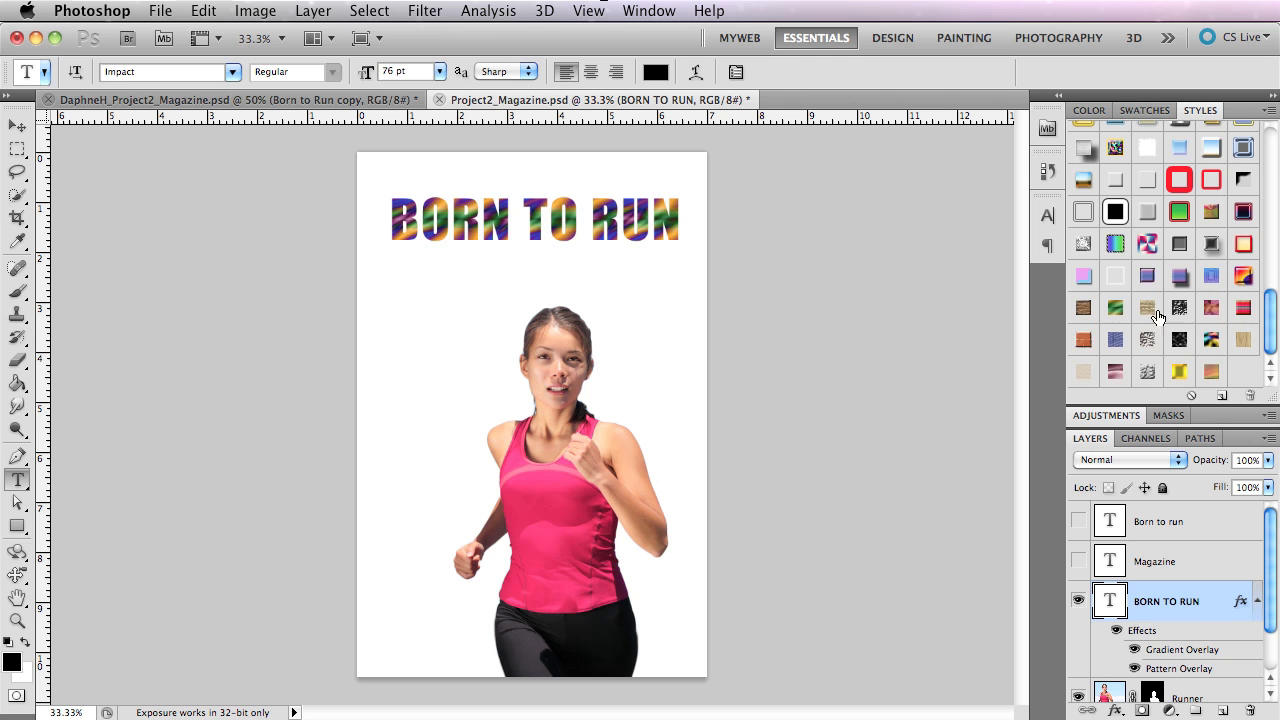
click(1212, 277)
click(1240, 276)
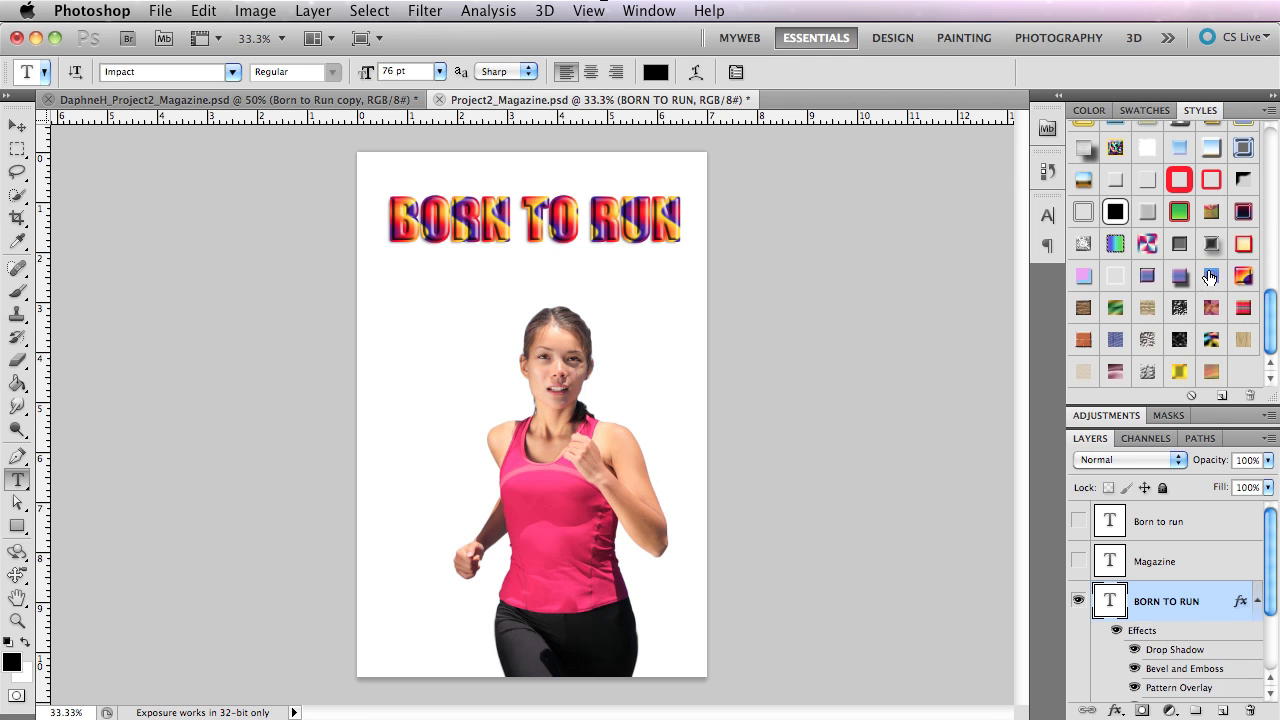
Apply the blue, white and gold chrome style to the BORN TO RUN title.
scroll(1154, 324, up, 1)
scroll(1154, 324, up, 1)
click(1211, 208)
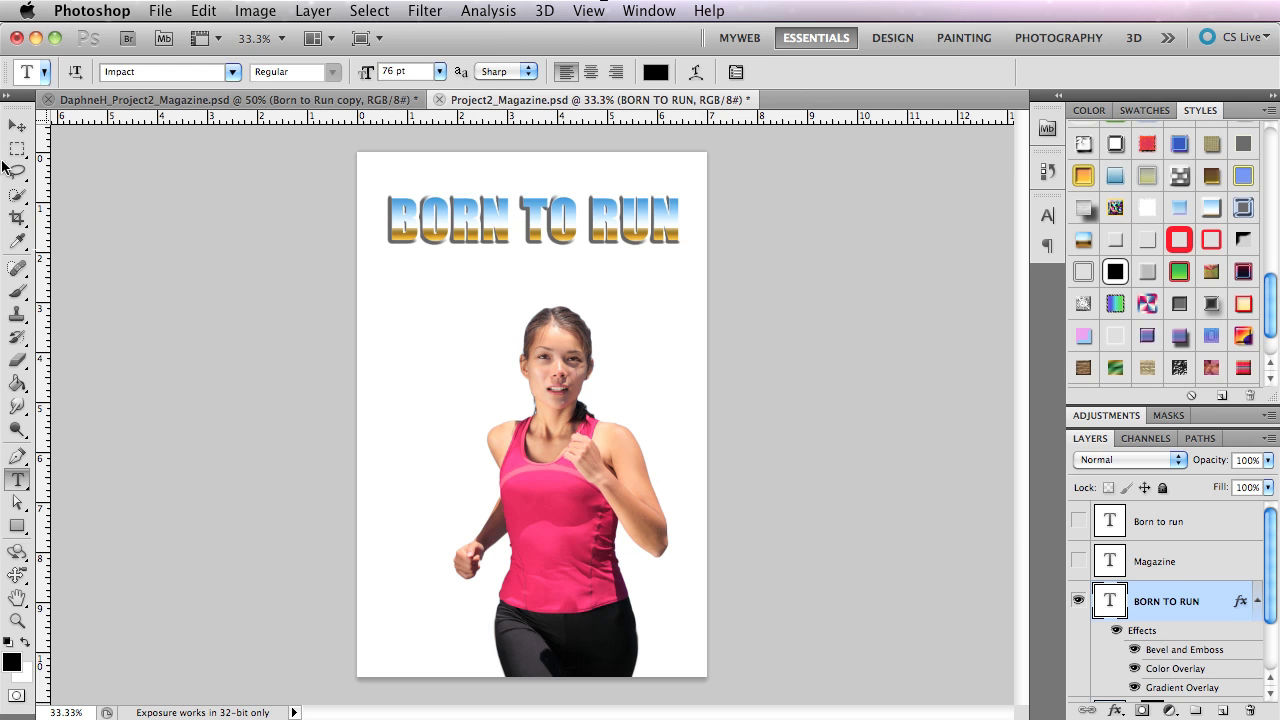
Reselect the Type tool and examine the chrome-styled BORN TO RUN title up close, ending at 66.7% zoom.
click(18, 124)
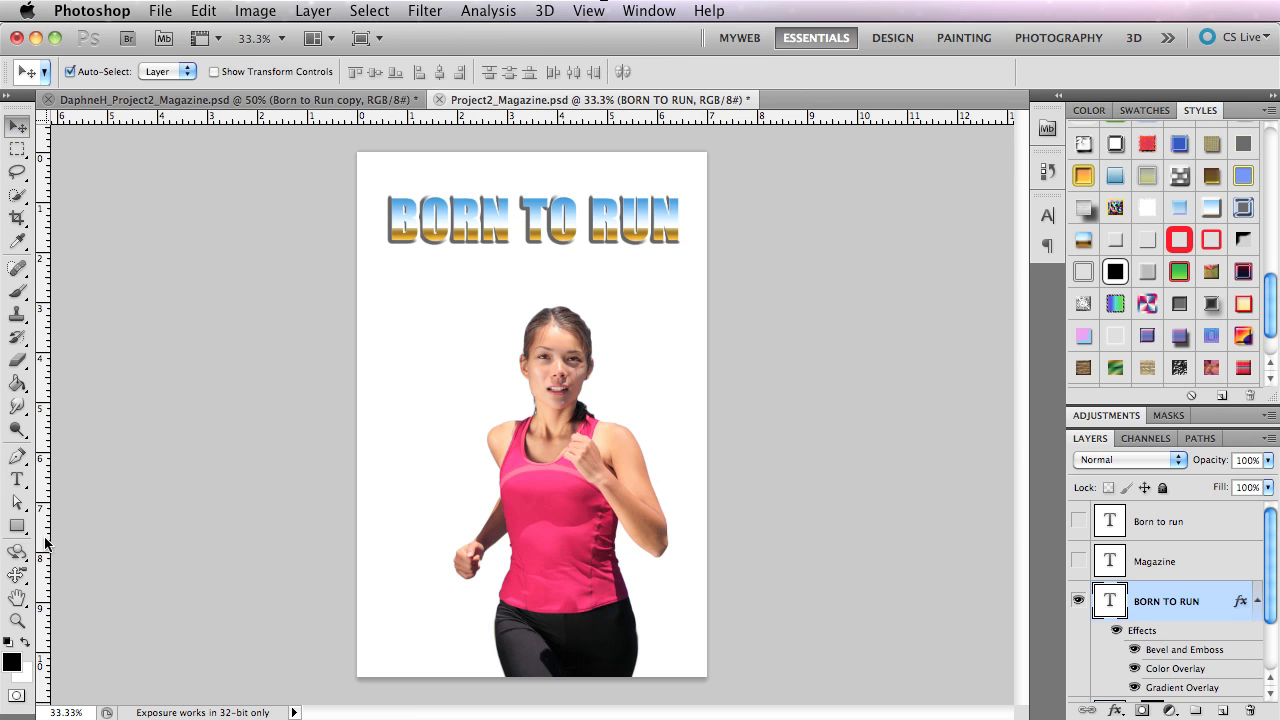
click(18, 480)
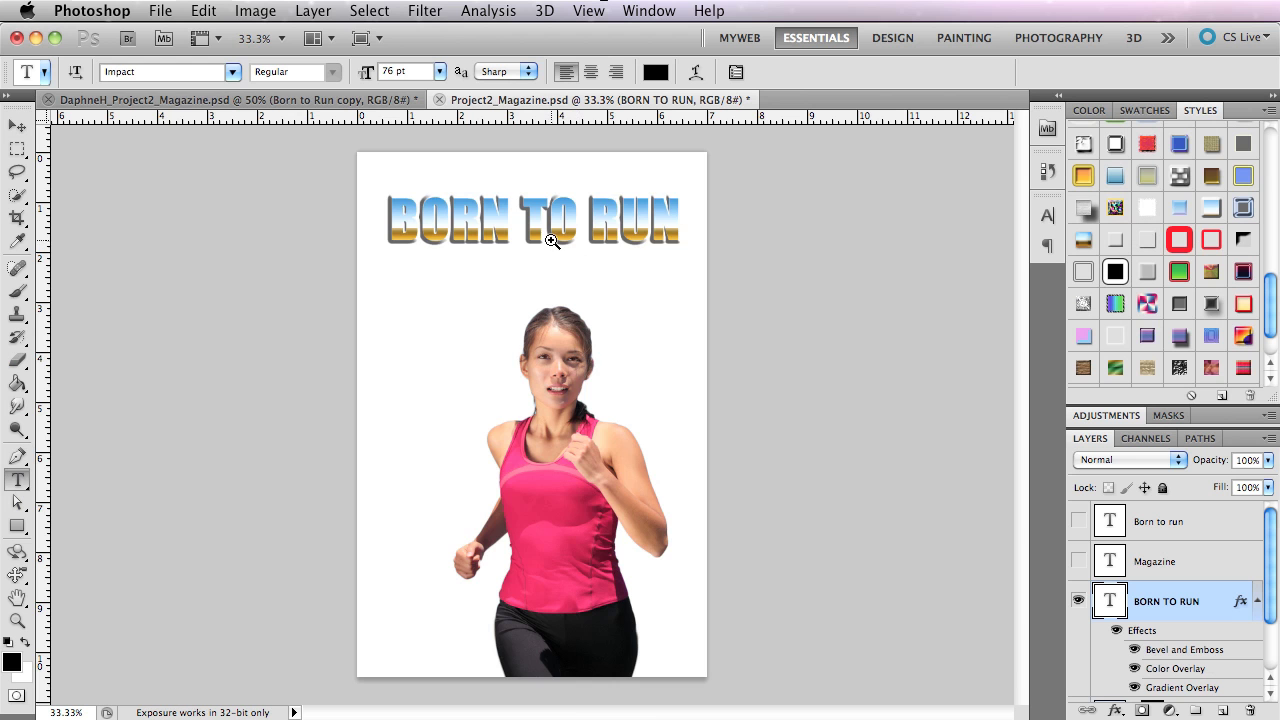
super+click(571, 290)
super+click(571, 284)
super+click(571, 275)
super+click(571, 267)
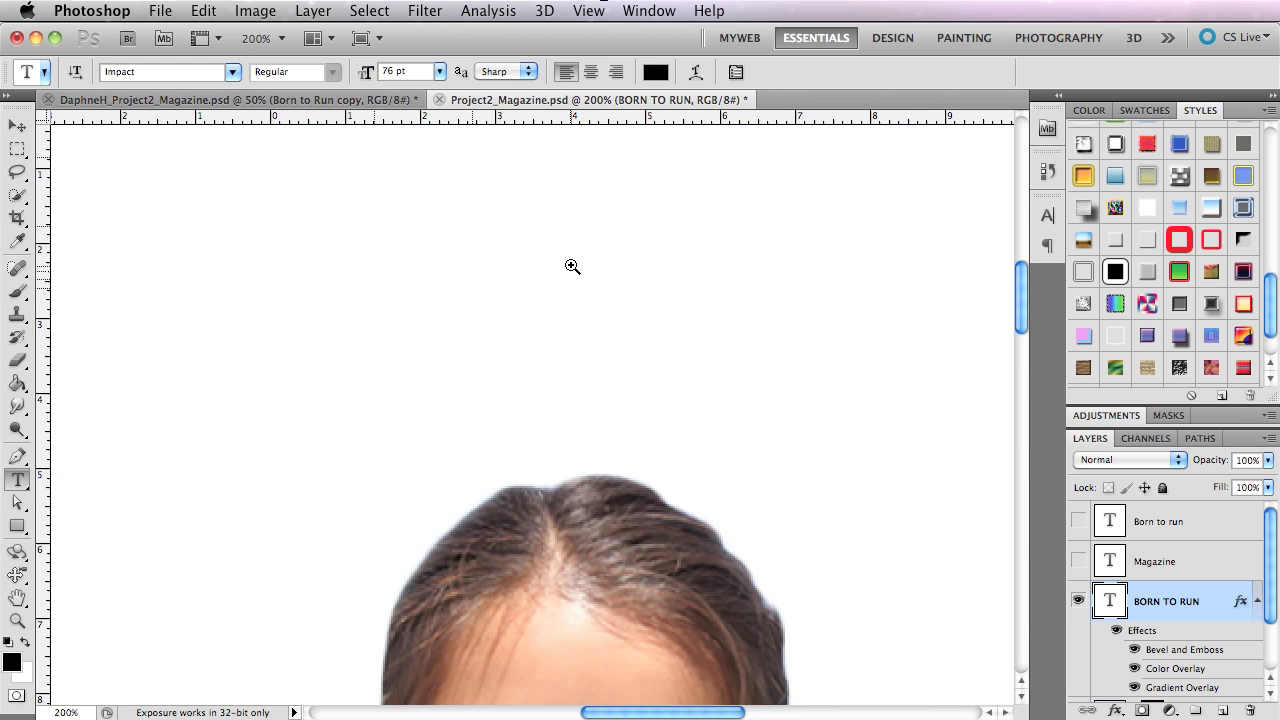
alt+super+click(571, 264)
drag(572, 261, 602, 529)
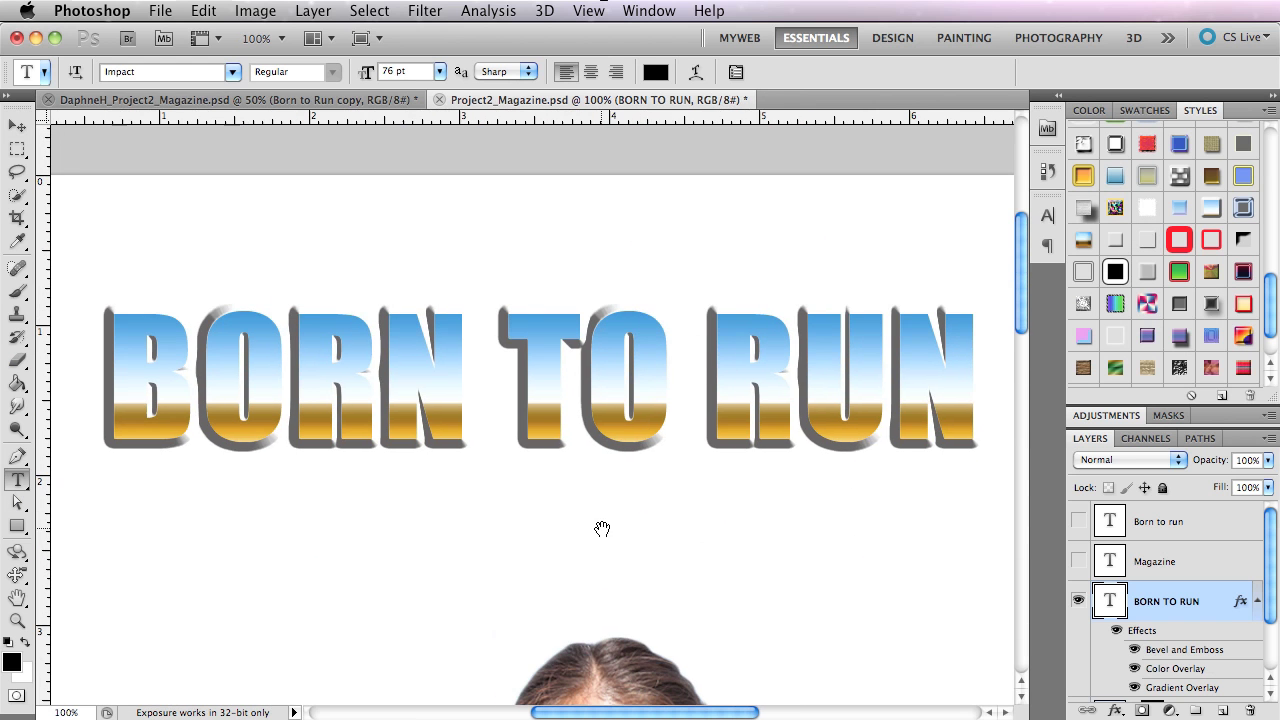
super+click(594, 437)
alt+super+click(594, 437)
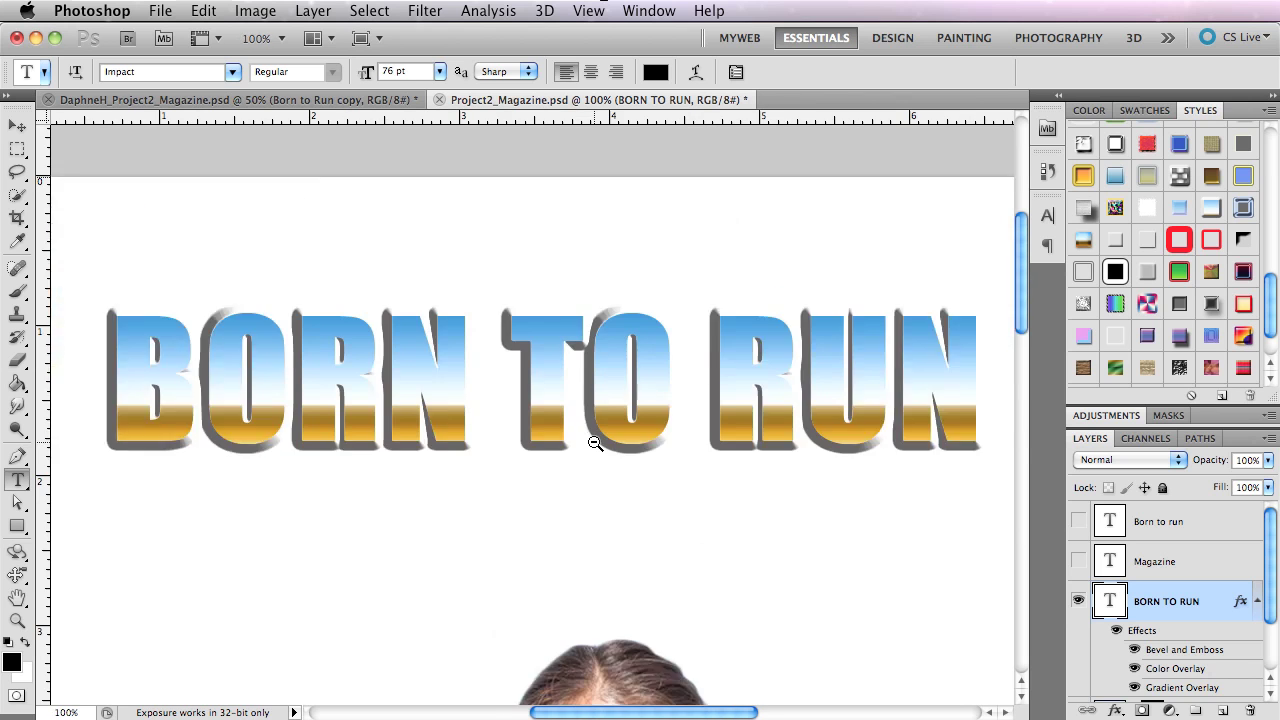
alt+super+click(594, 437)
drag(613, 437, 610, 530)
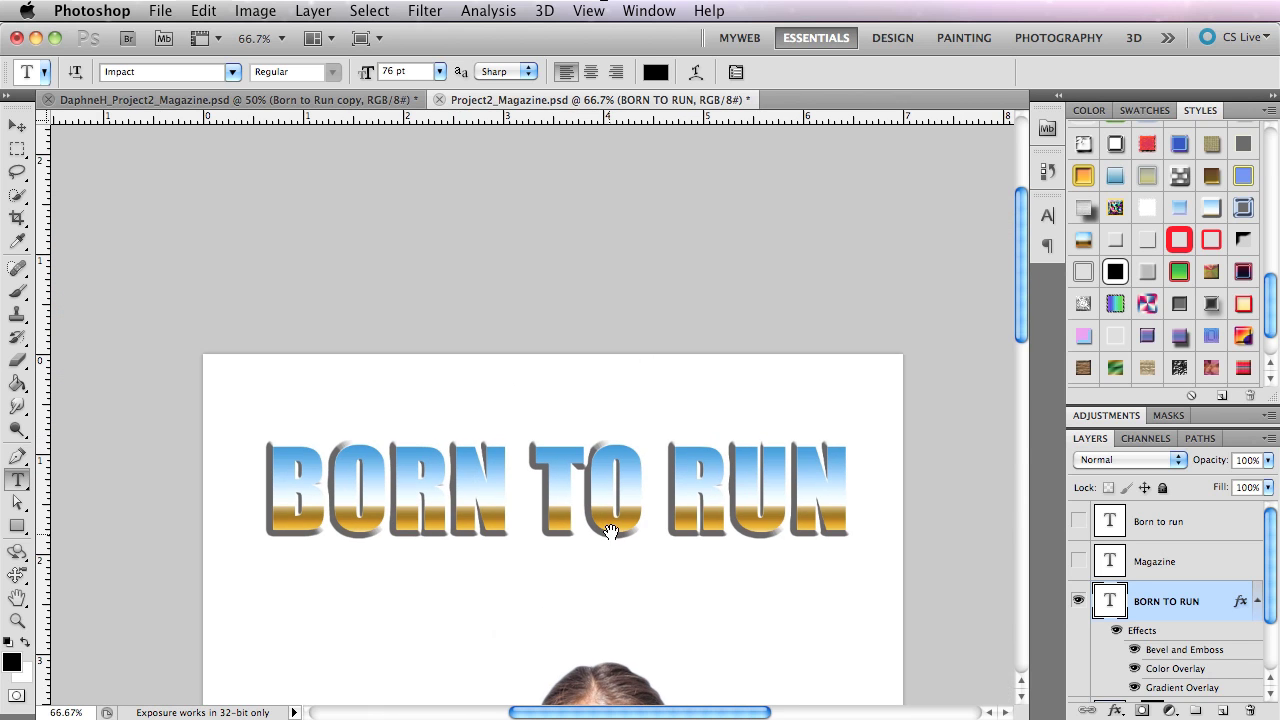
drag(541, 391, 544, 294)
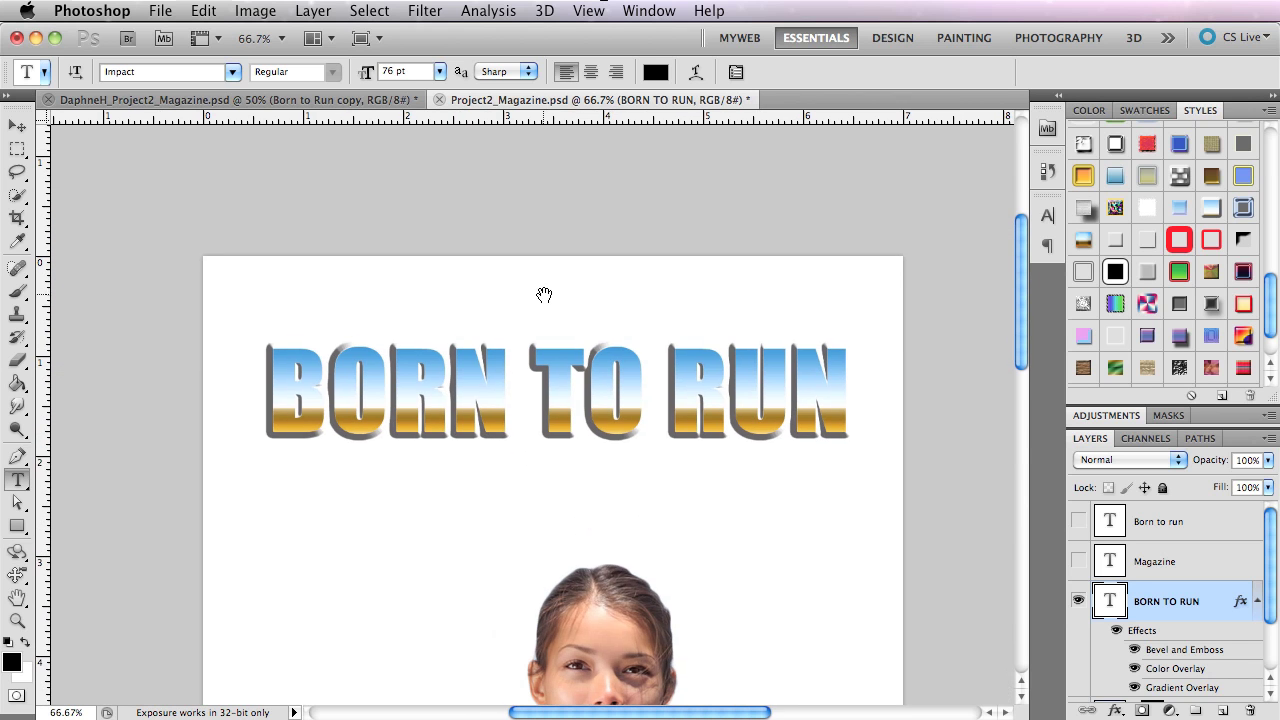
Try a horizontal Arc text warp on the BORN TO RUN title with +31% bend and +1% vertical distortion.
click(695, 76)
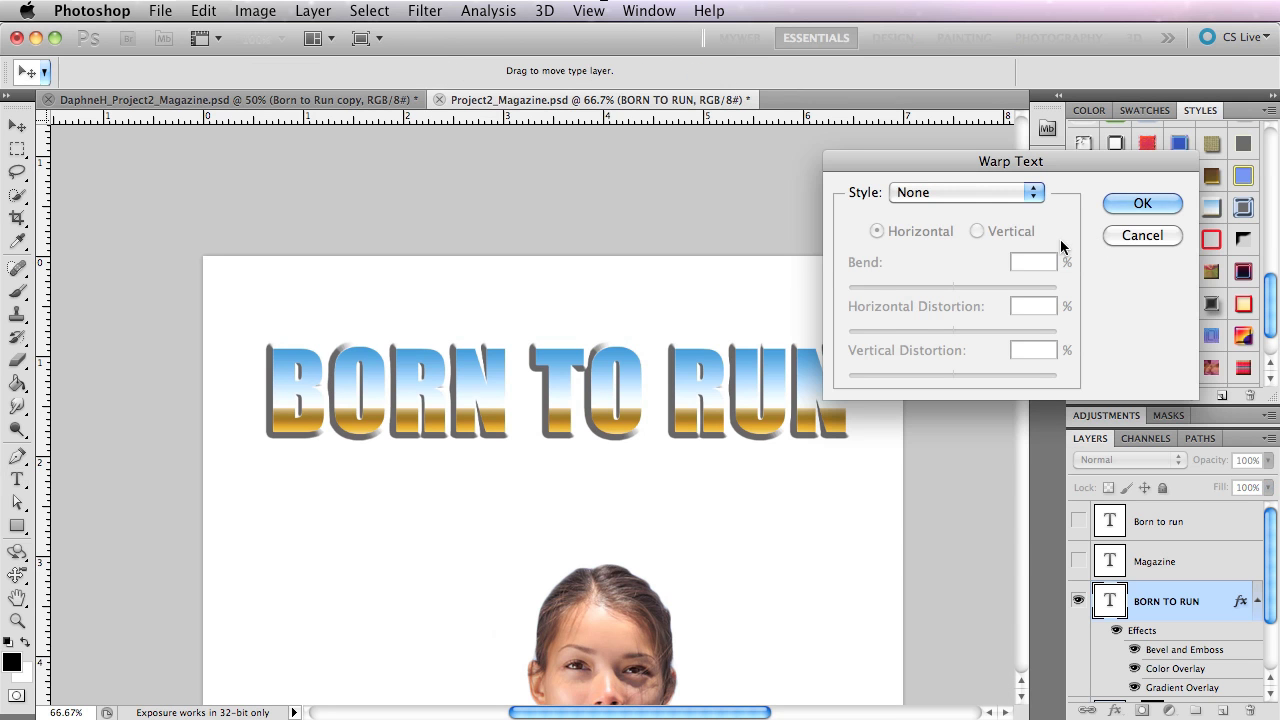
click(948, 198)
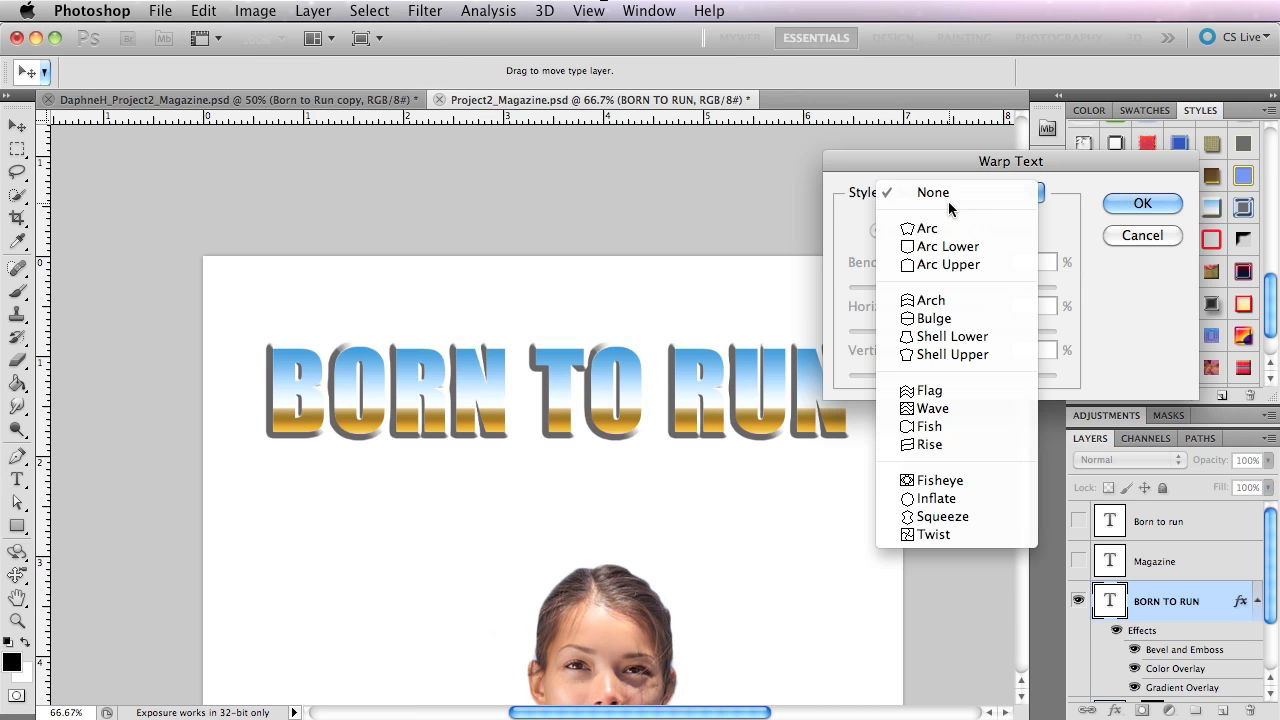
click(948, 201)
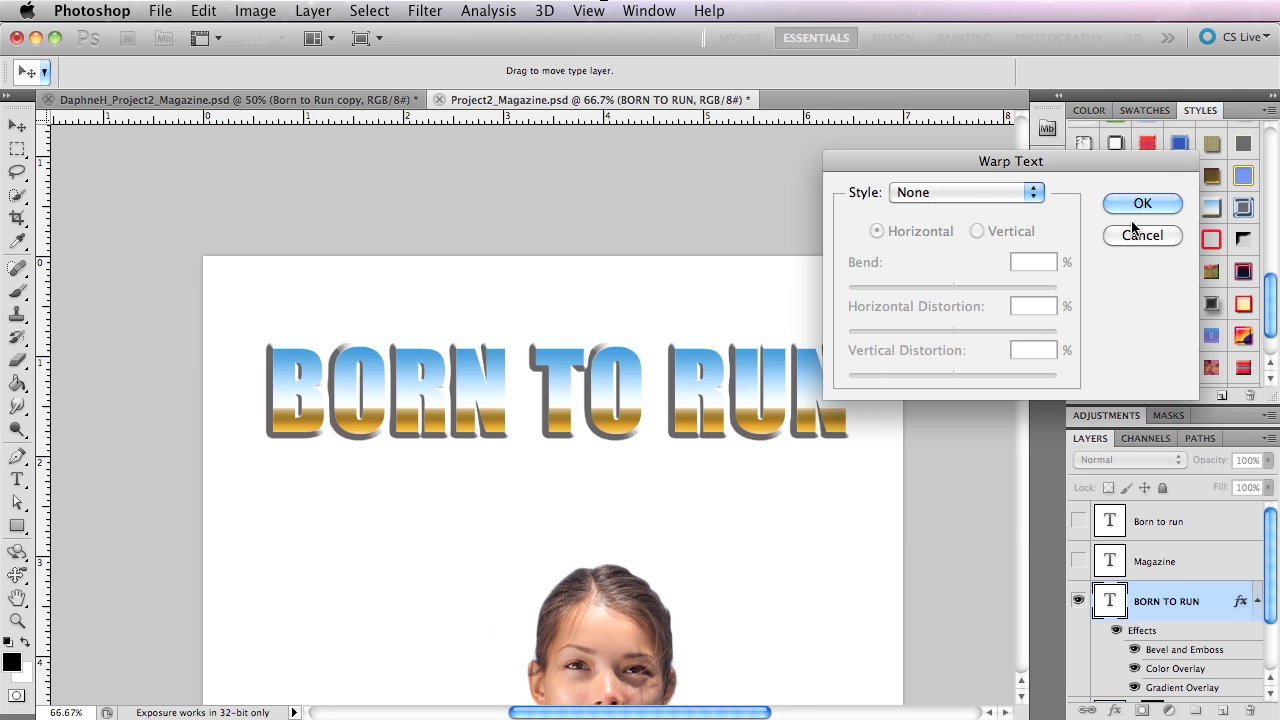
click(913, 196)
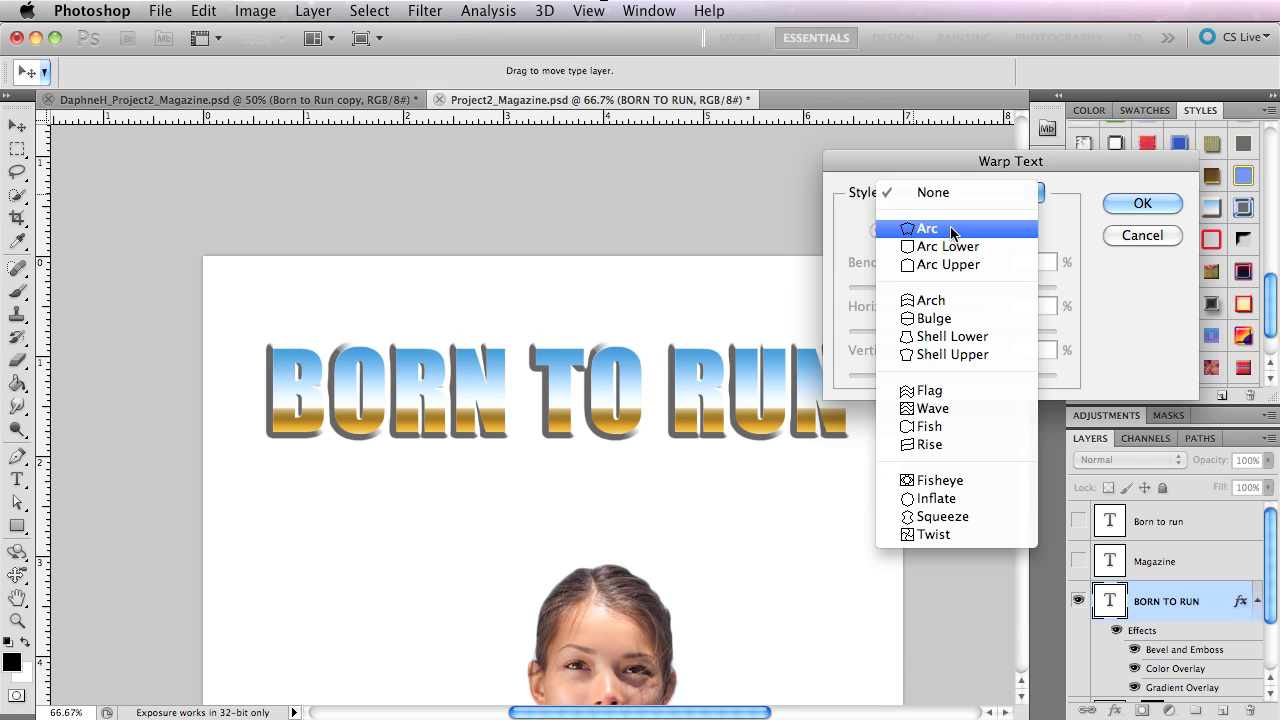
click(928, 228)
drag(940, 165, 992, 471)
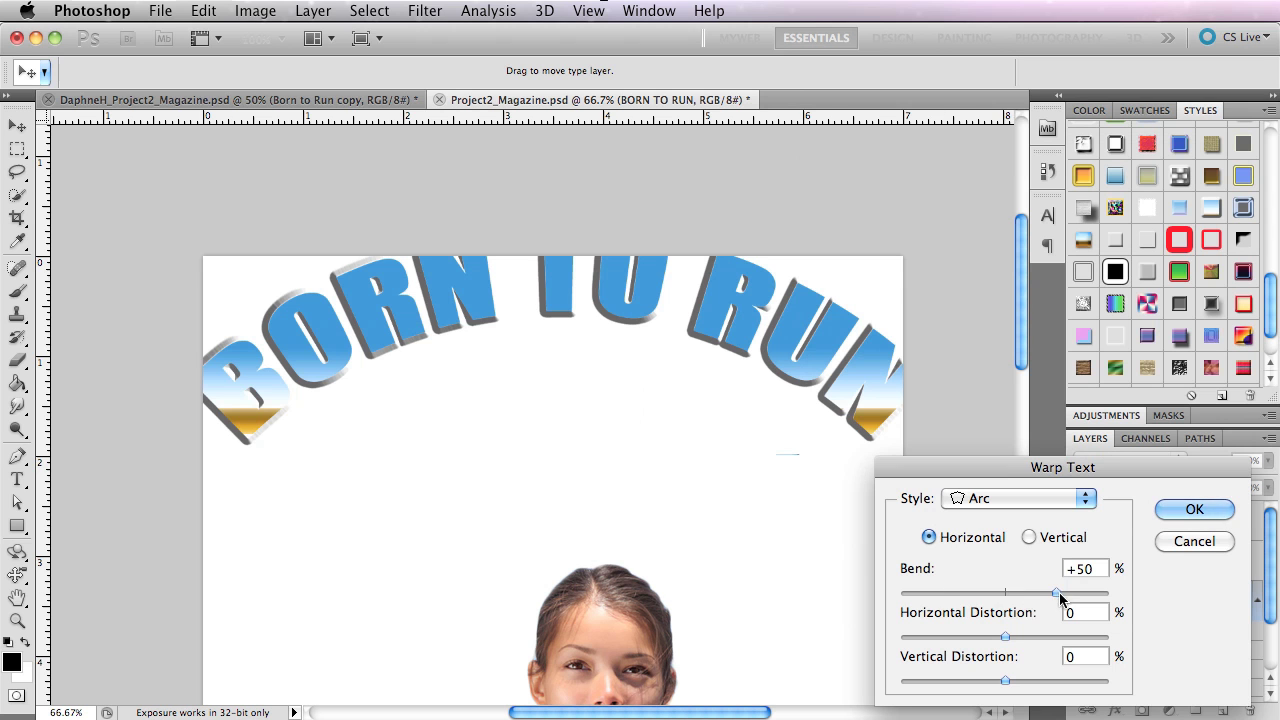
mouse_move(1056, 593)
mouse_down()
mouse_move(955, 595)
mouse_move(1036, 590)
mouse_up()
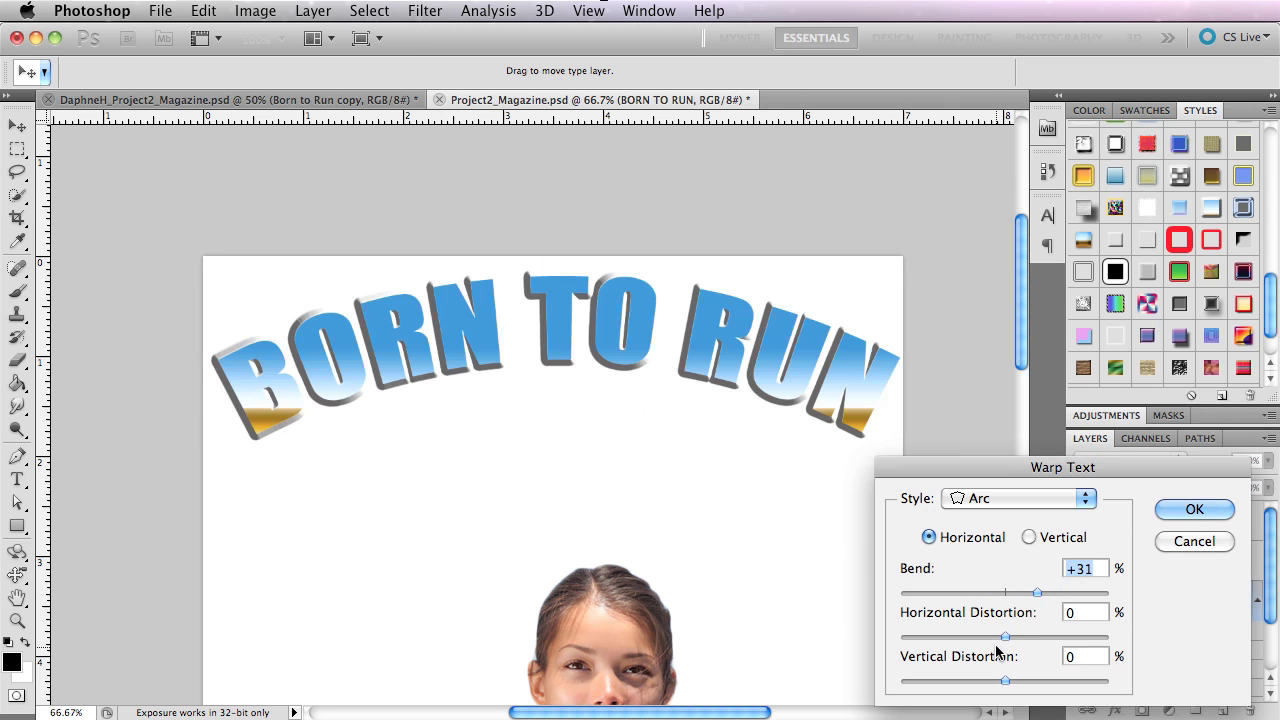
drag(1005, 637, 1005, 684)
click(1006, 498)
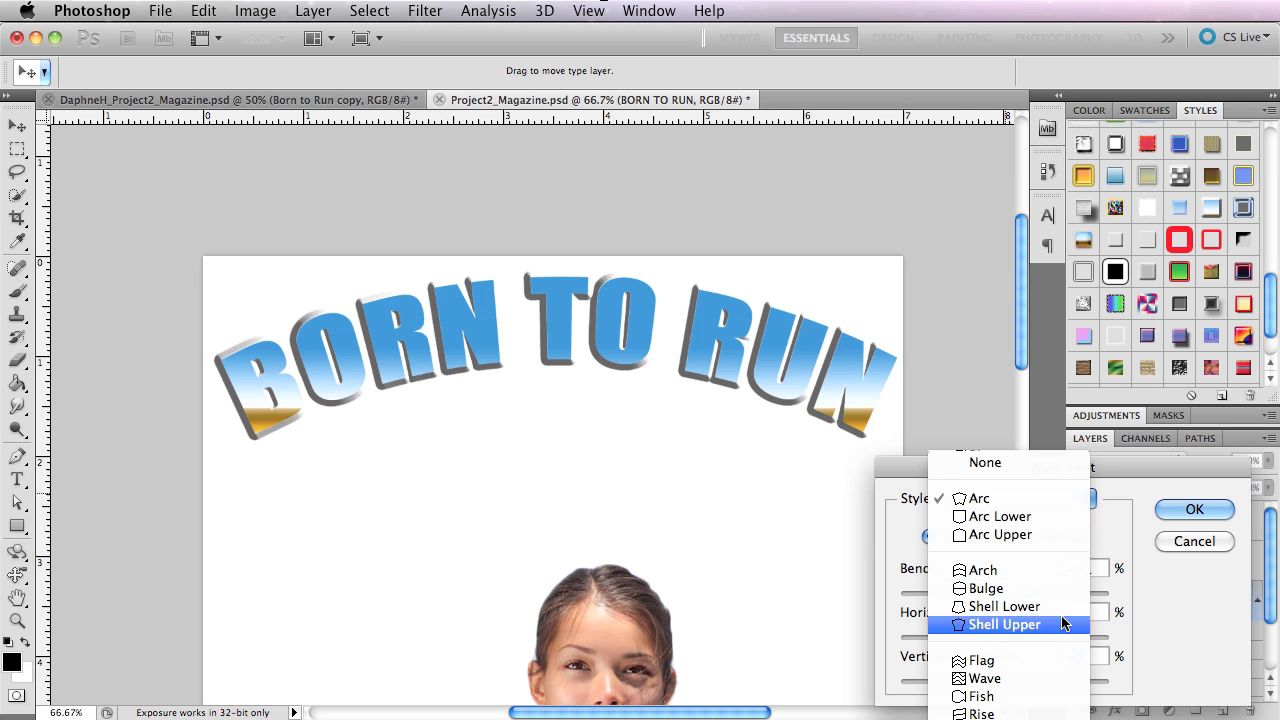
click(1008, 498)
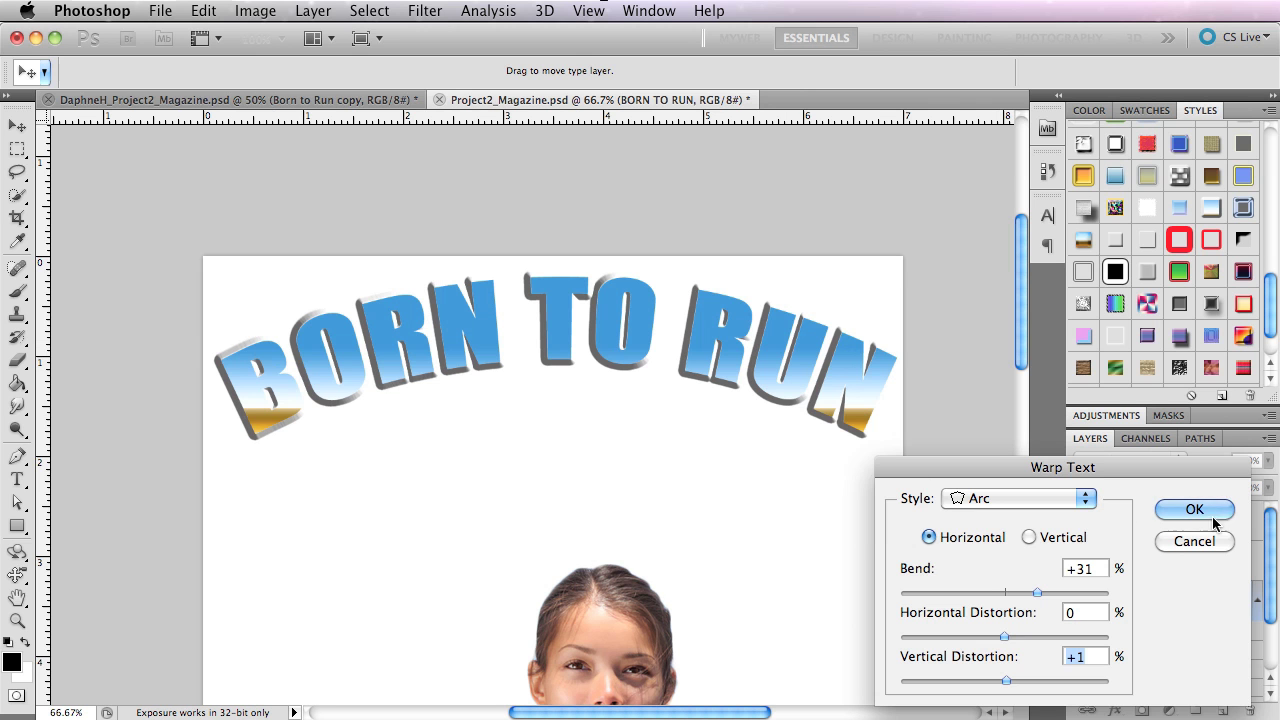
click(1194, 541)
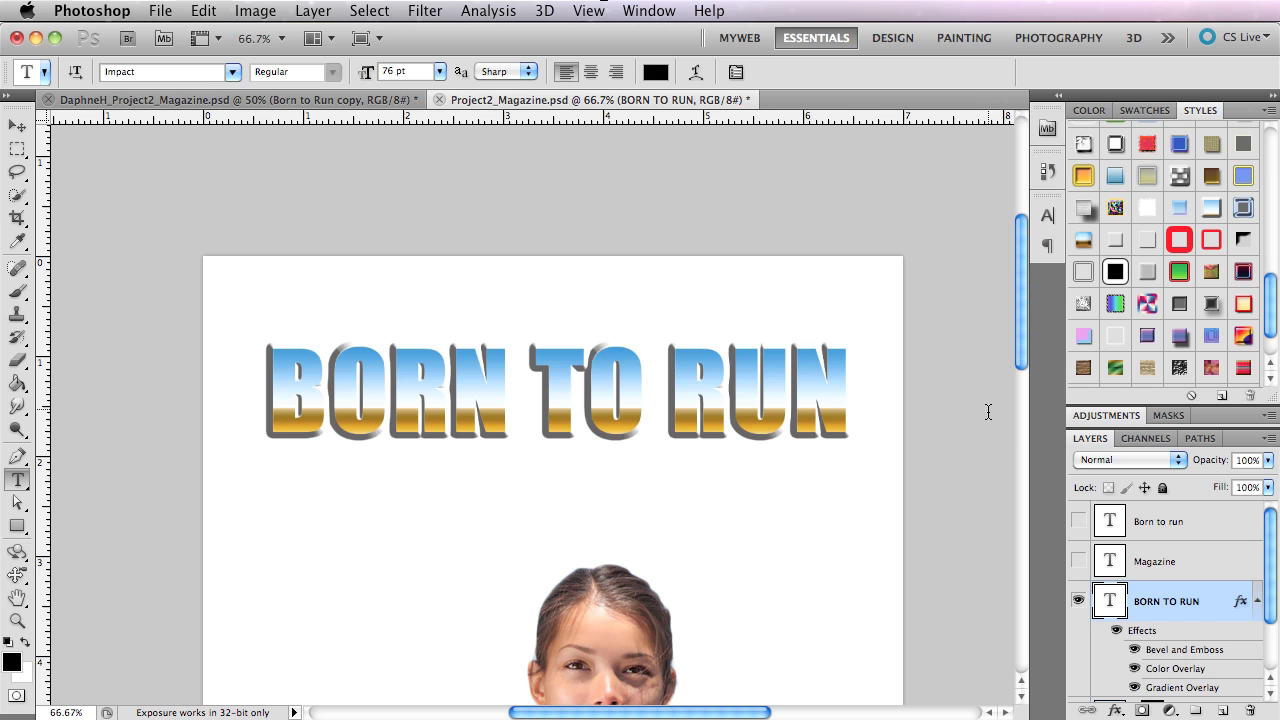
Try the Arc text warp on the BORN TO RUN title with +50% bend.
click(697, 71)
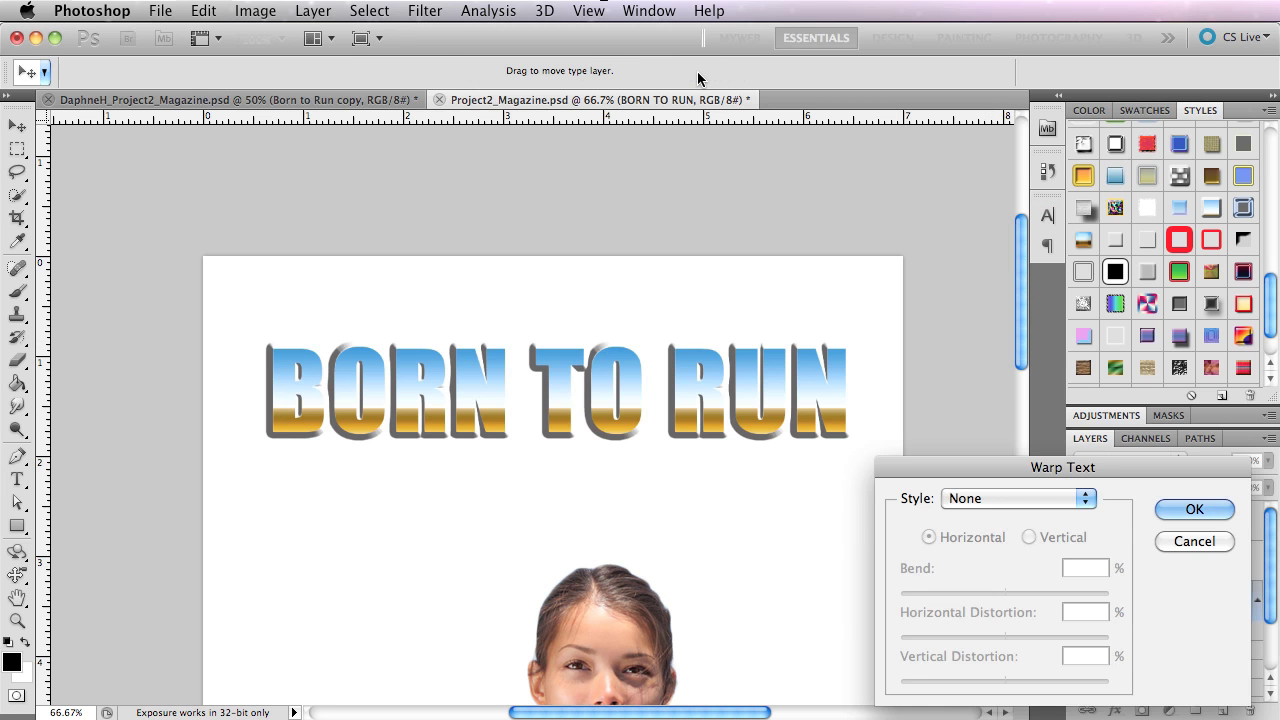
click(993, 497)
click(993, 536)
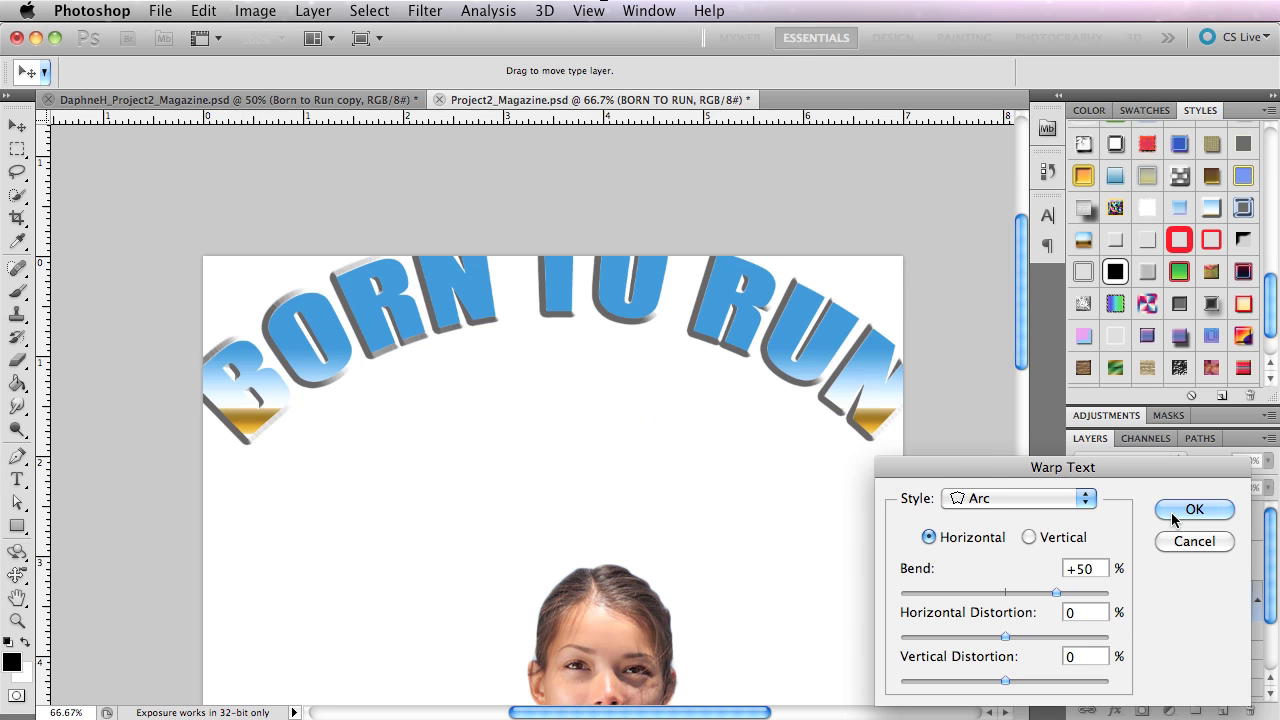
click(1185, 541)
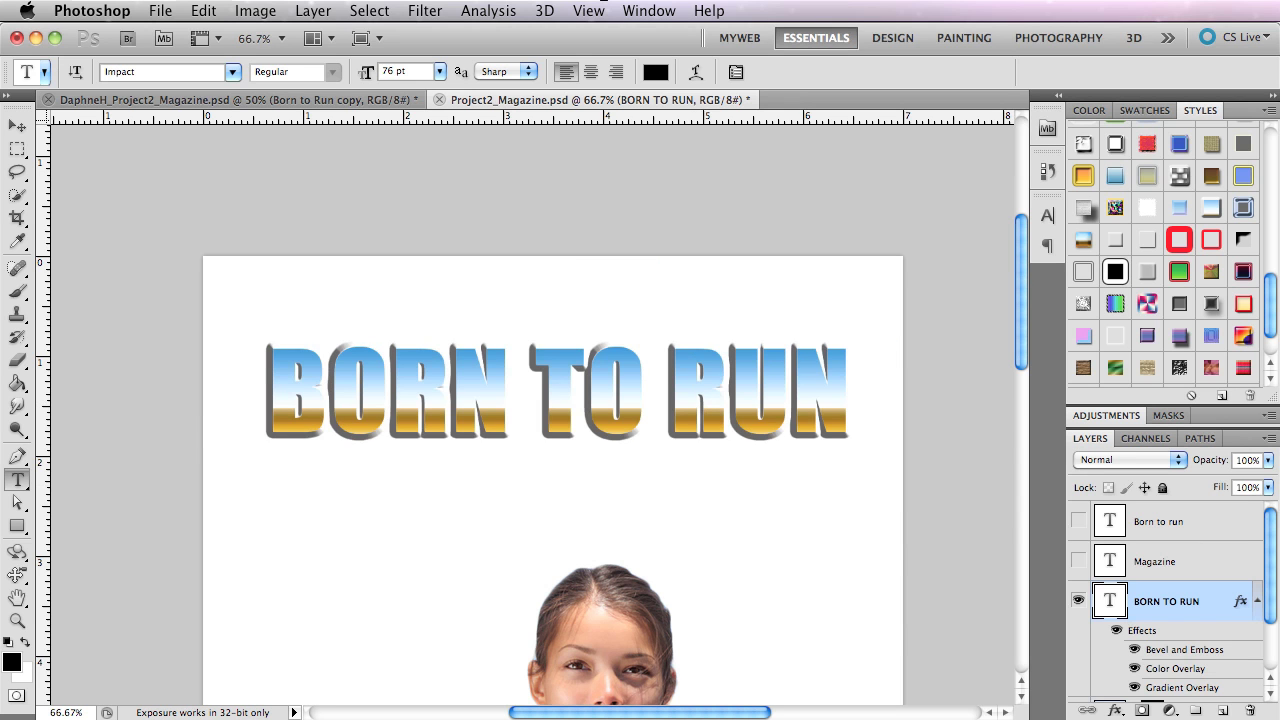
Convert the BORN TO RUN type layer to a Smart Object and collapse the Styles panel.
click(1266, 442)
right_click(1110, 606)
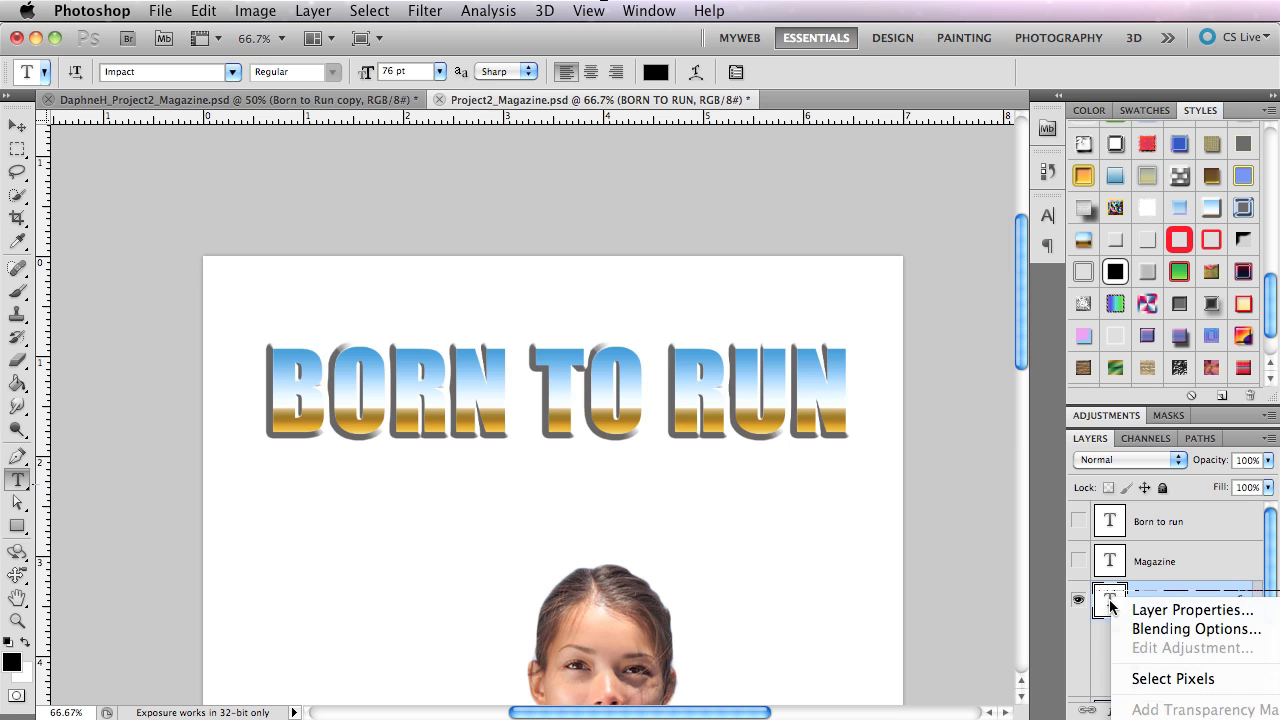
click(1110, 603)
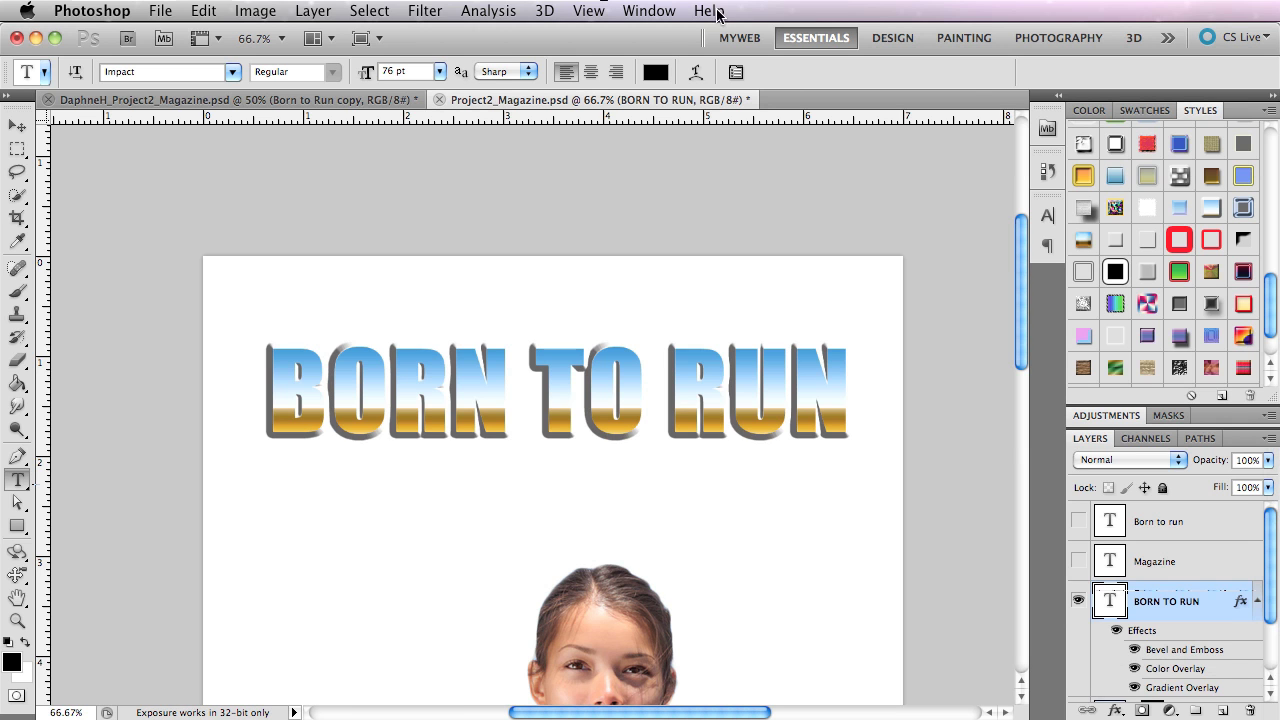
drag(640, 38, 372, 26)
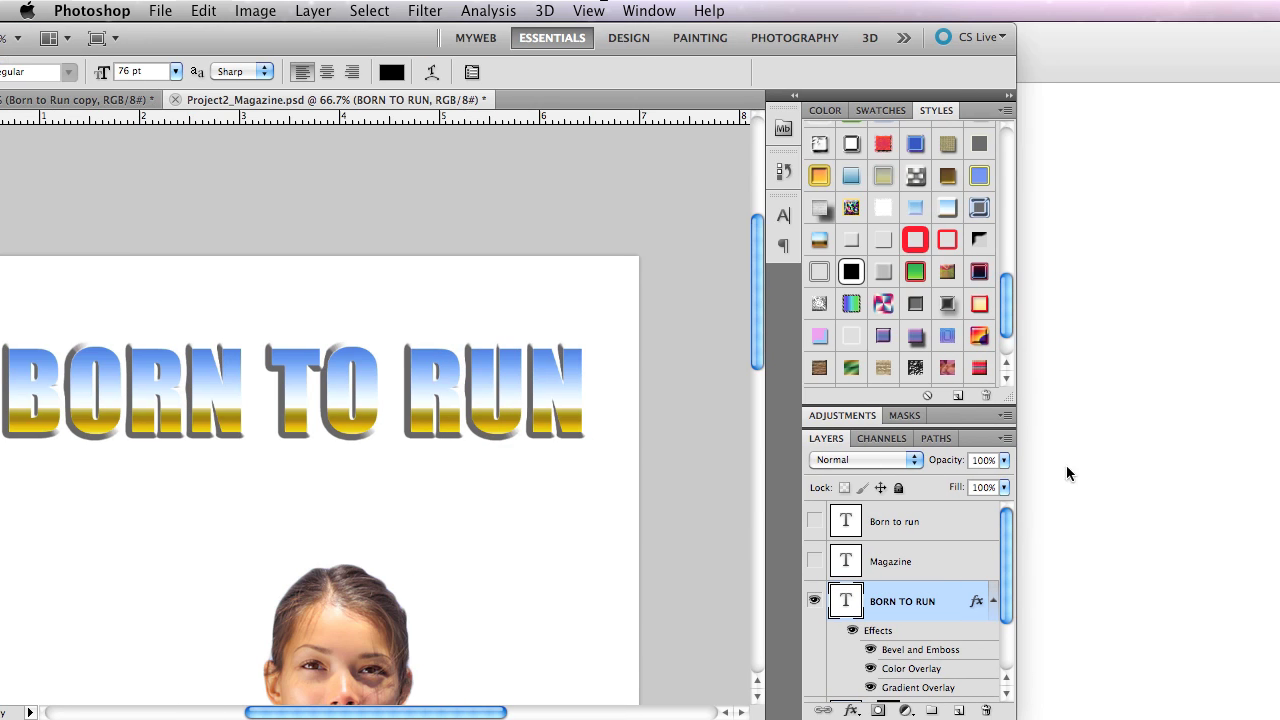
click(1005, 437)
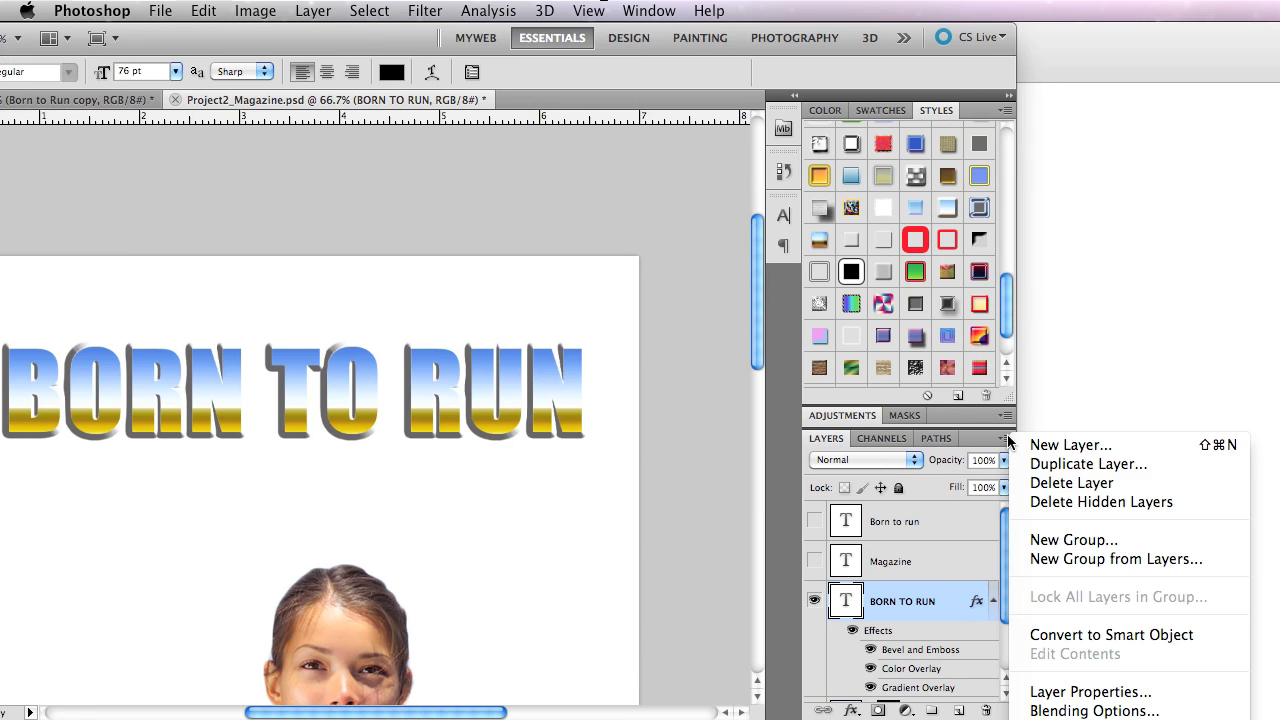
click(1101, 635)
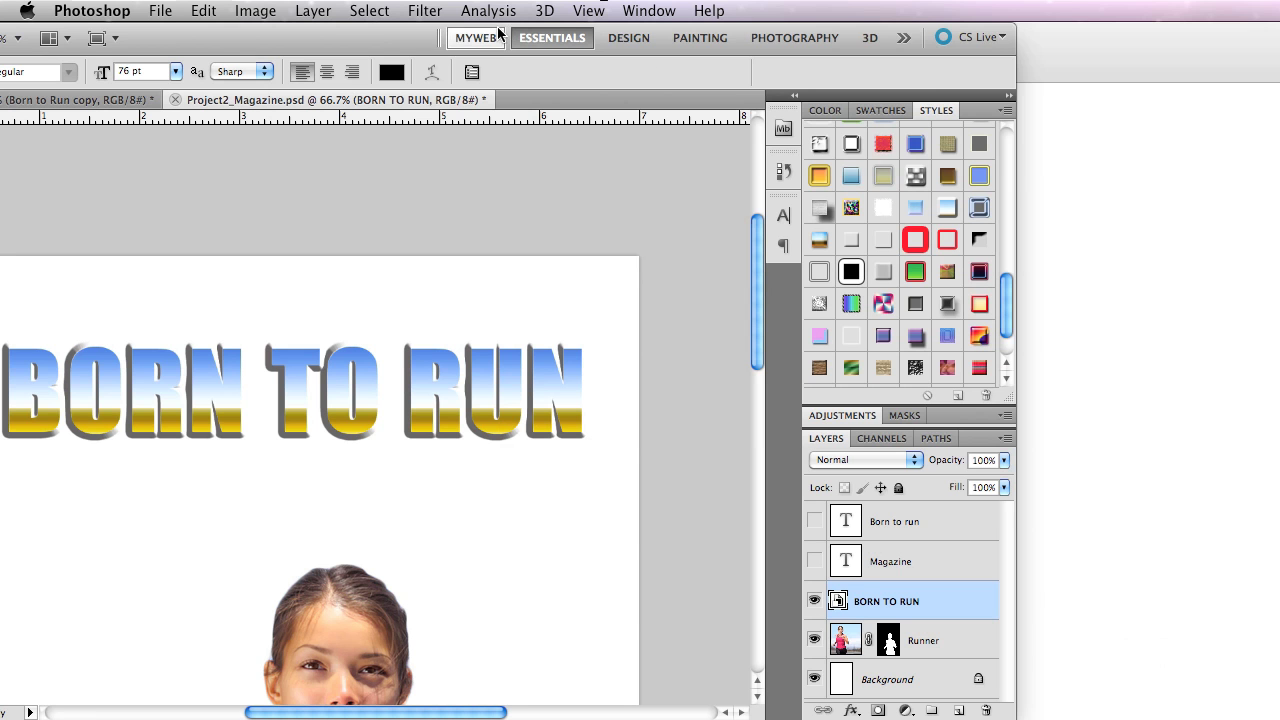
drag(320, 34, 586, 8)
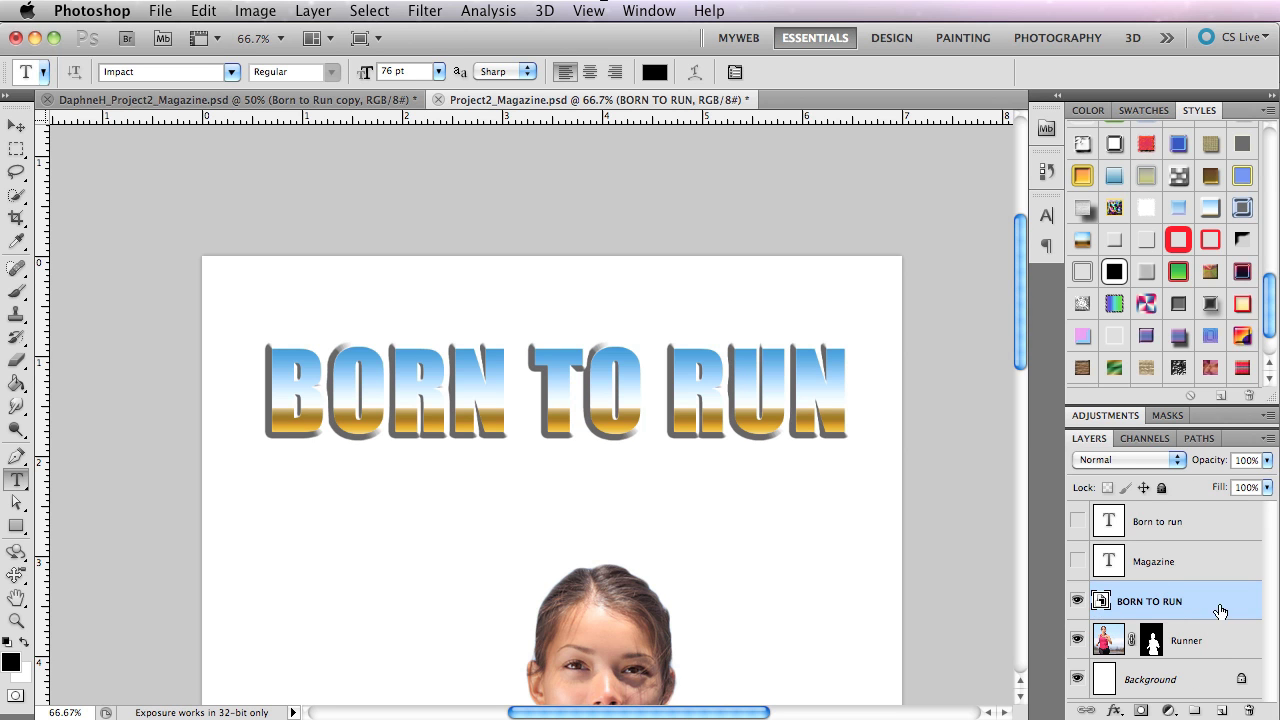
click(1199, 110)
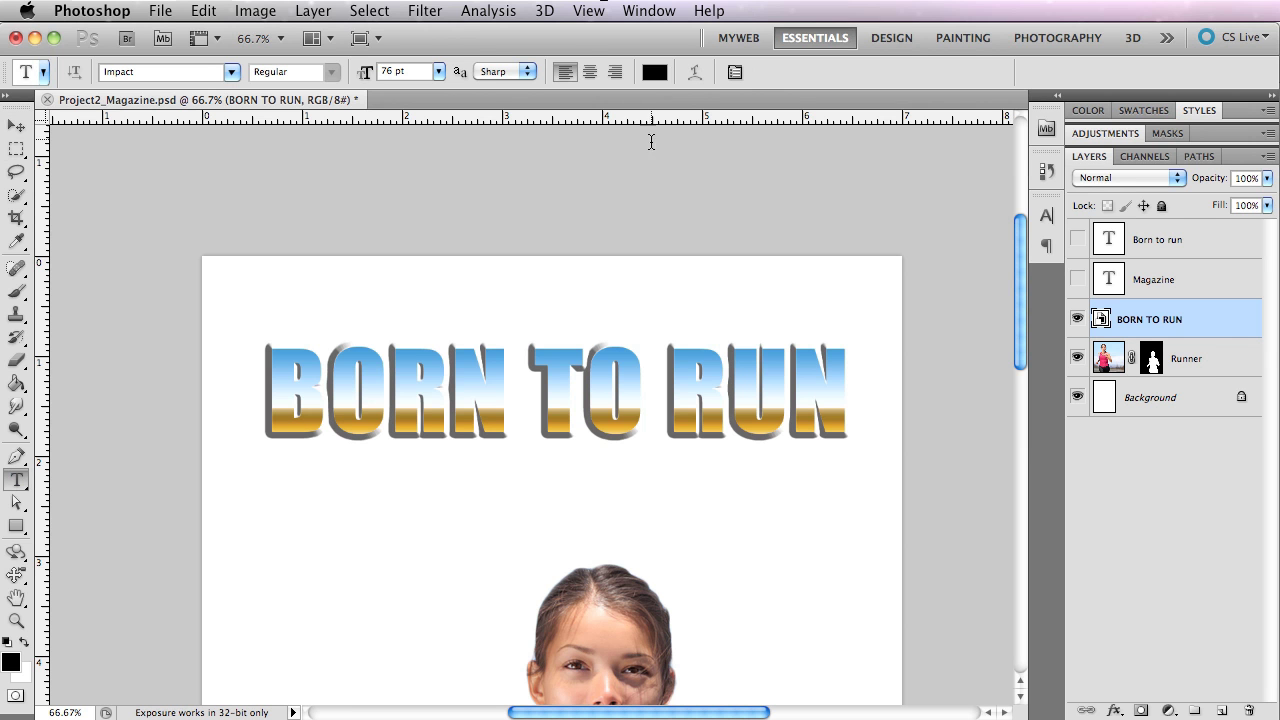
Search the commands for "warp" and start a Transform Warp on the BORN TO RUN Smart Object.
click(214, 9)
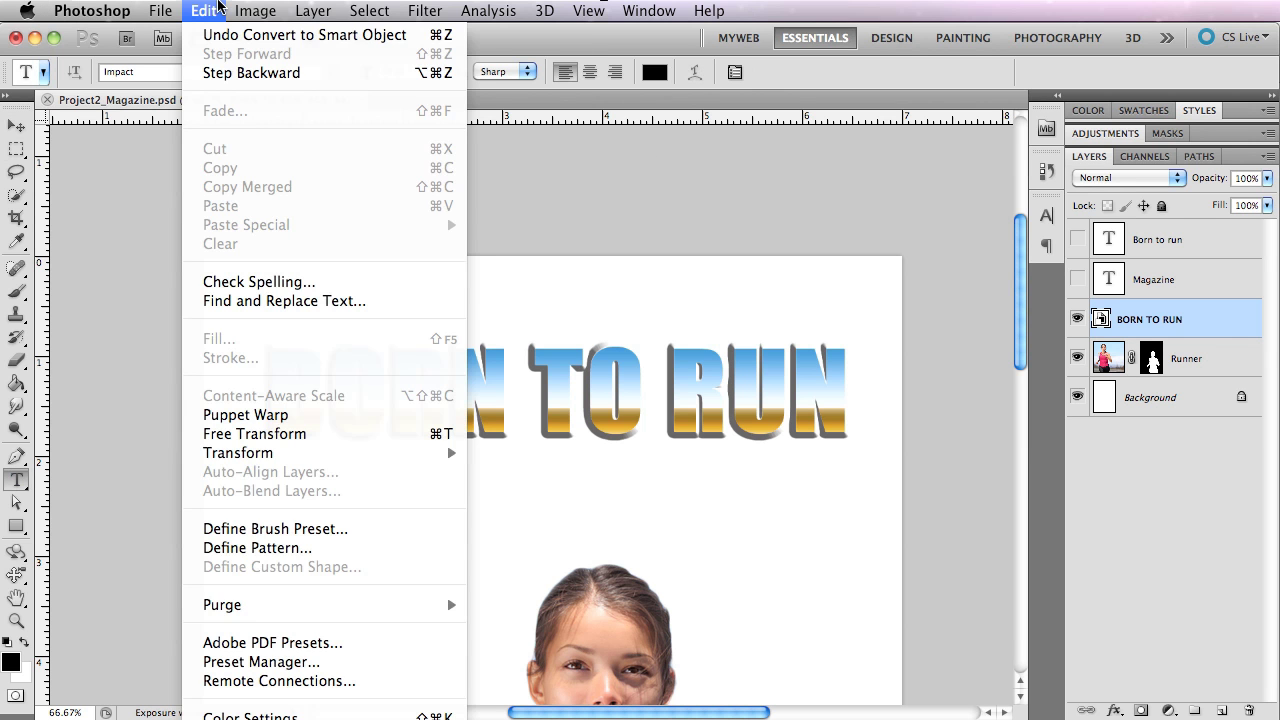
mouse_move(355, 8)
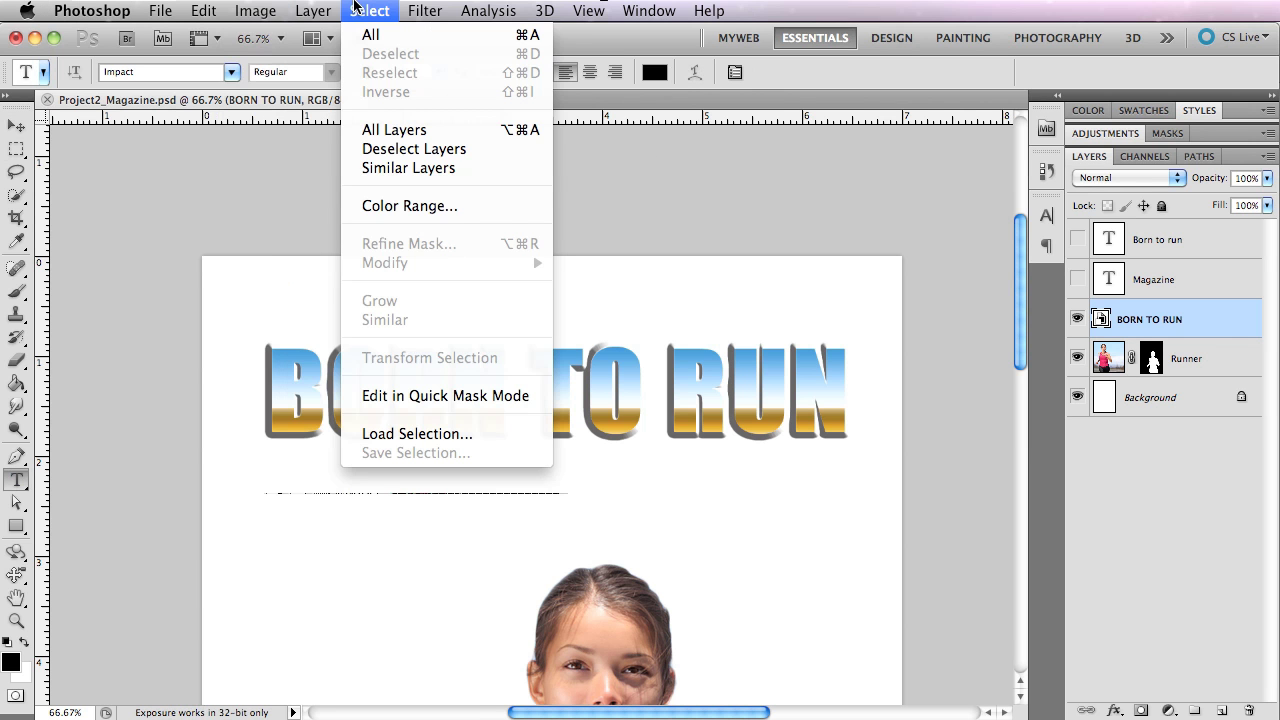
click(802, 6)
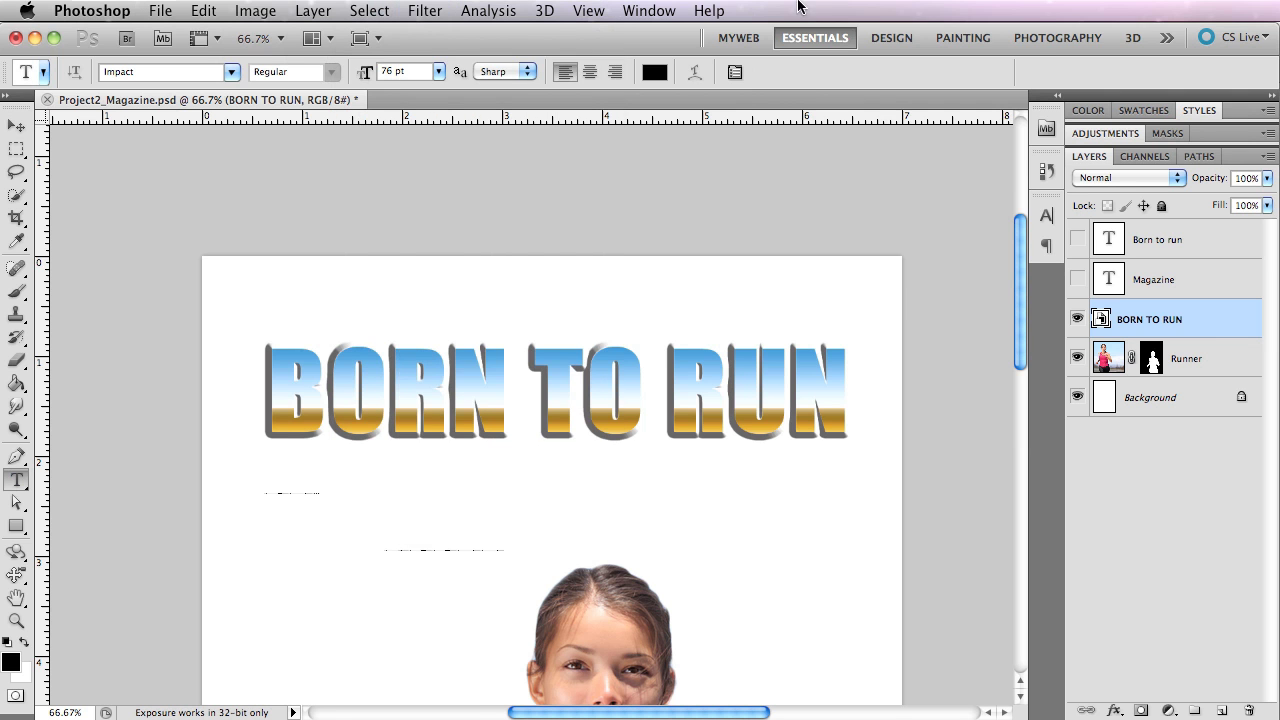
click(700, 10)
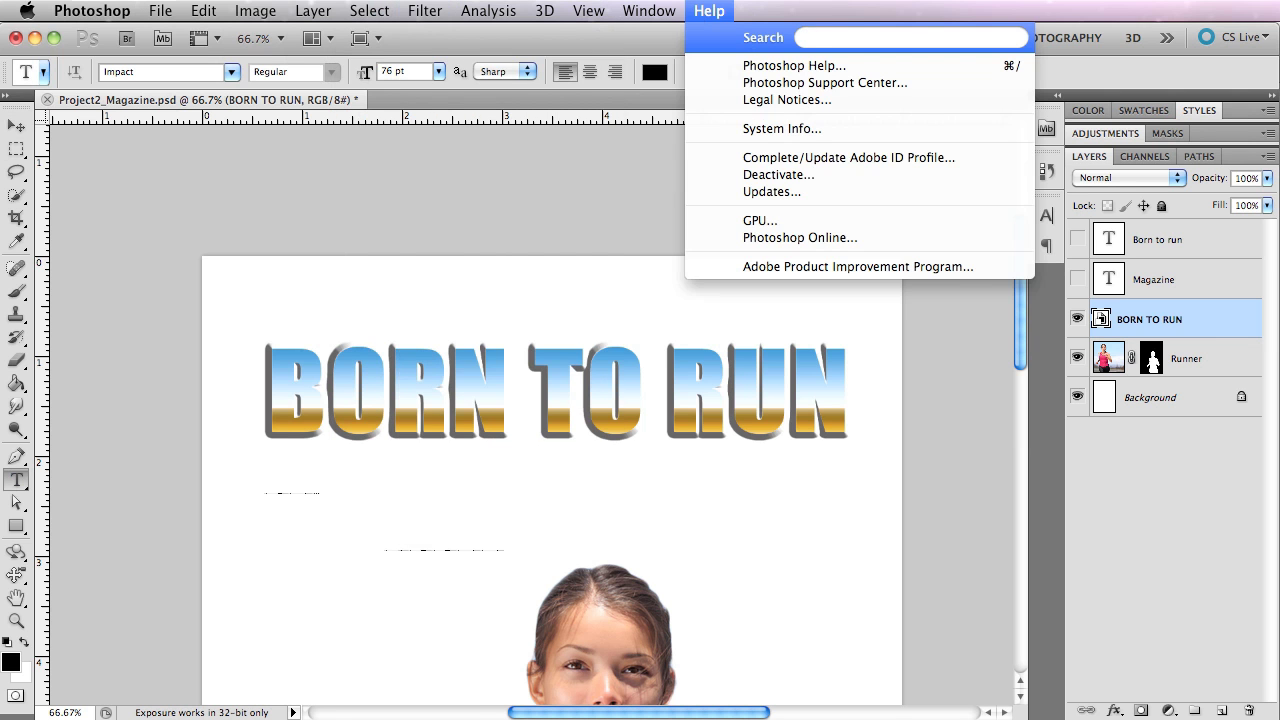
text(warp)
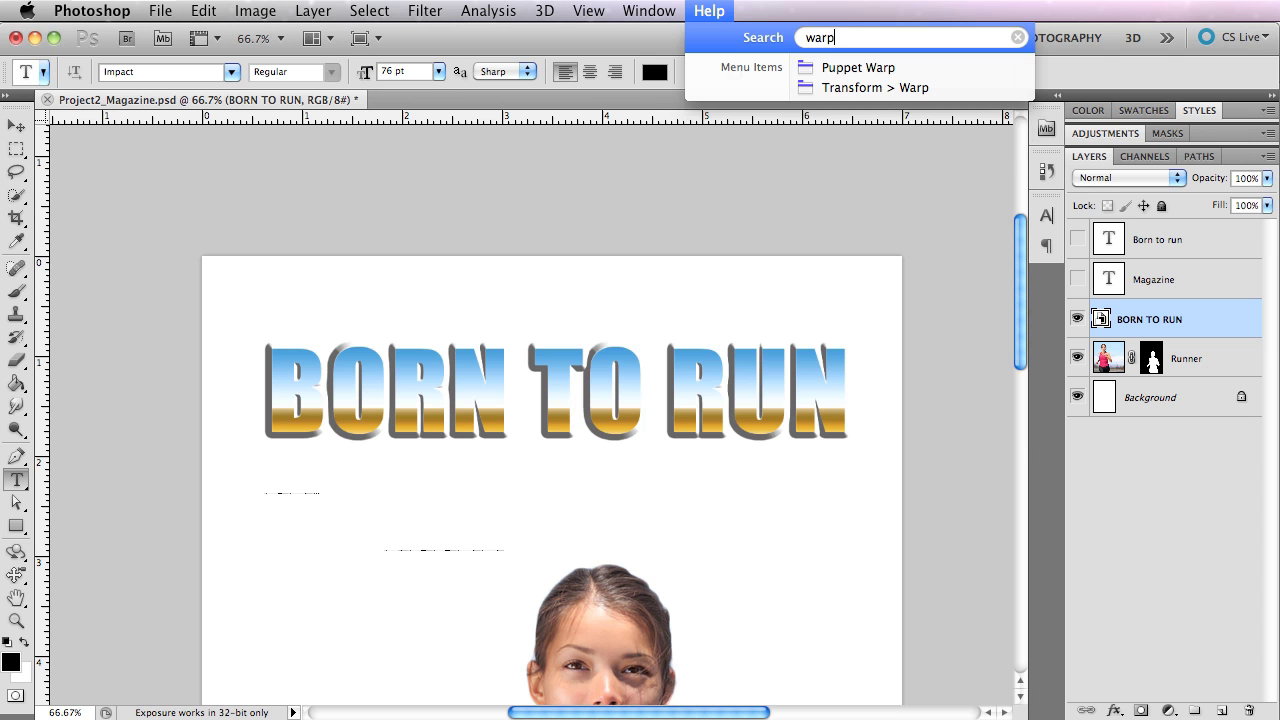
mouse_move(873, 88)
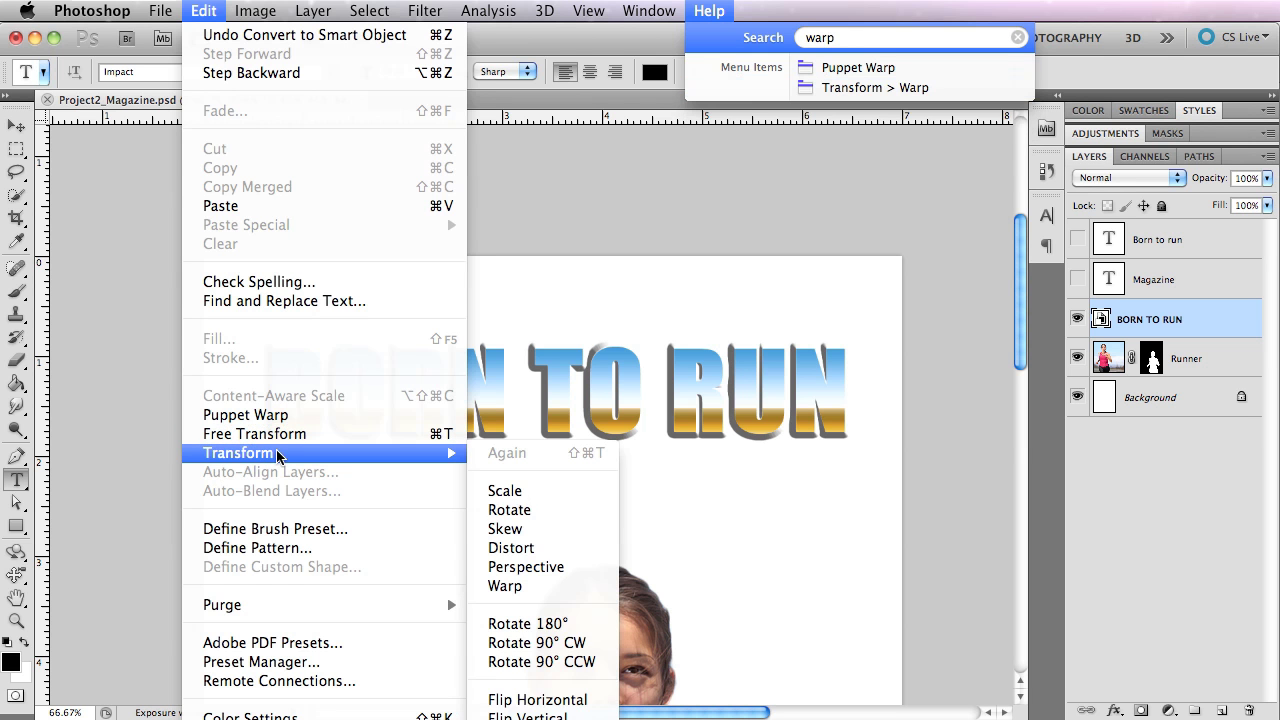
click(550, 595)
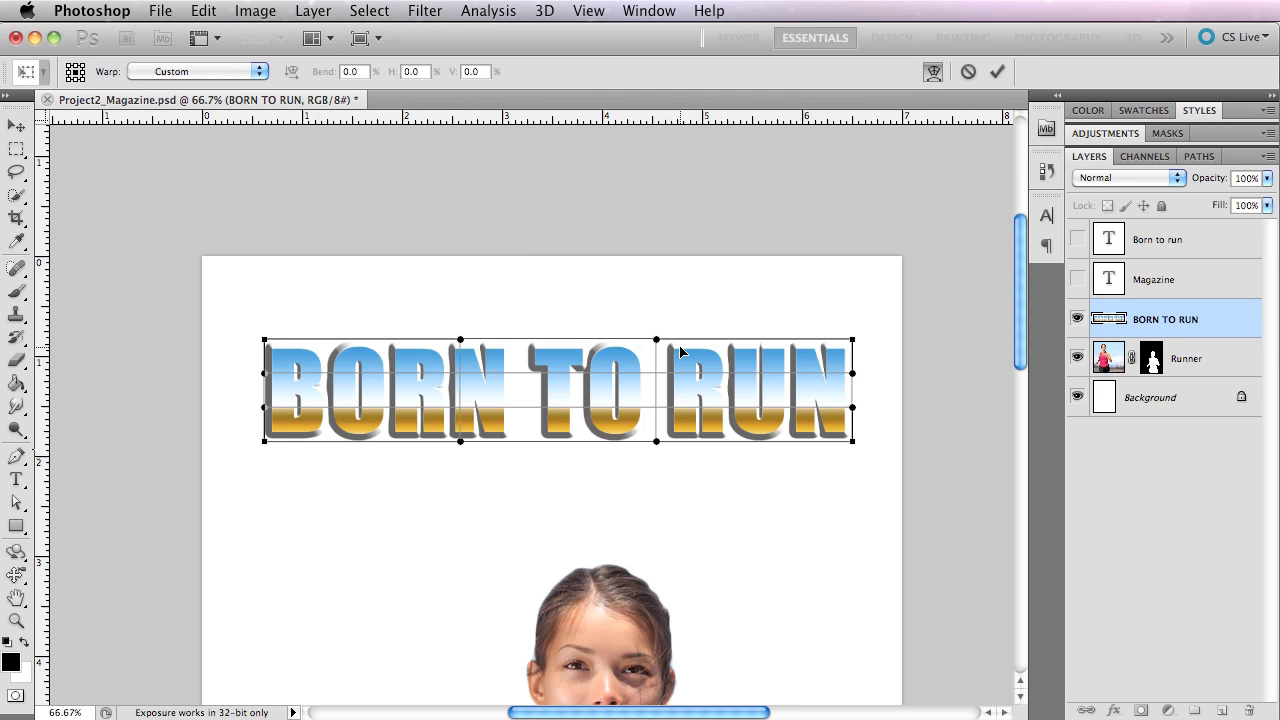
Try slight custom adjustments of the handles along the upper and left edges of the title's warp mesh.
mouse_move(658, 342)
mouse_down()
mouse_move(674, 266)
mouse_move(657, 508)
mouse_move(652, 260)
mouse_move(680, 600)
mouse_move(634, 323)
mouse_move(630, 342)
mouse_move(575, 346)
mouse_move(658, 342)
mouse_up()
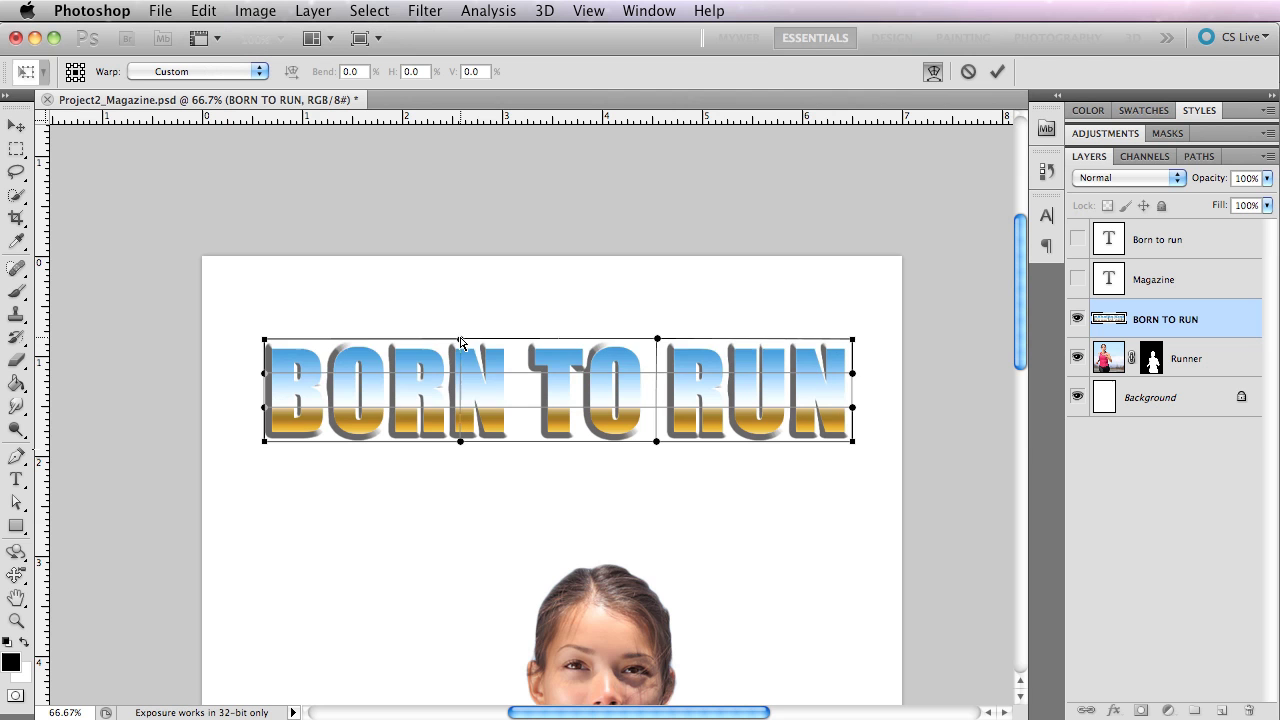
mouse_move(460, 341)
mouse_down()
mouse_move(463, 286)
mouse_move(460, 342)
mouse_up()
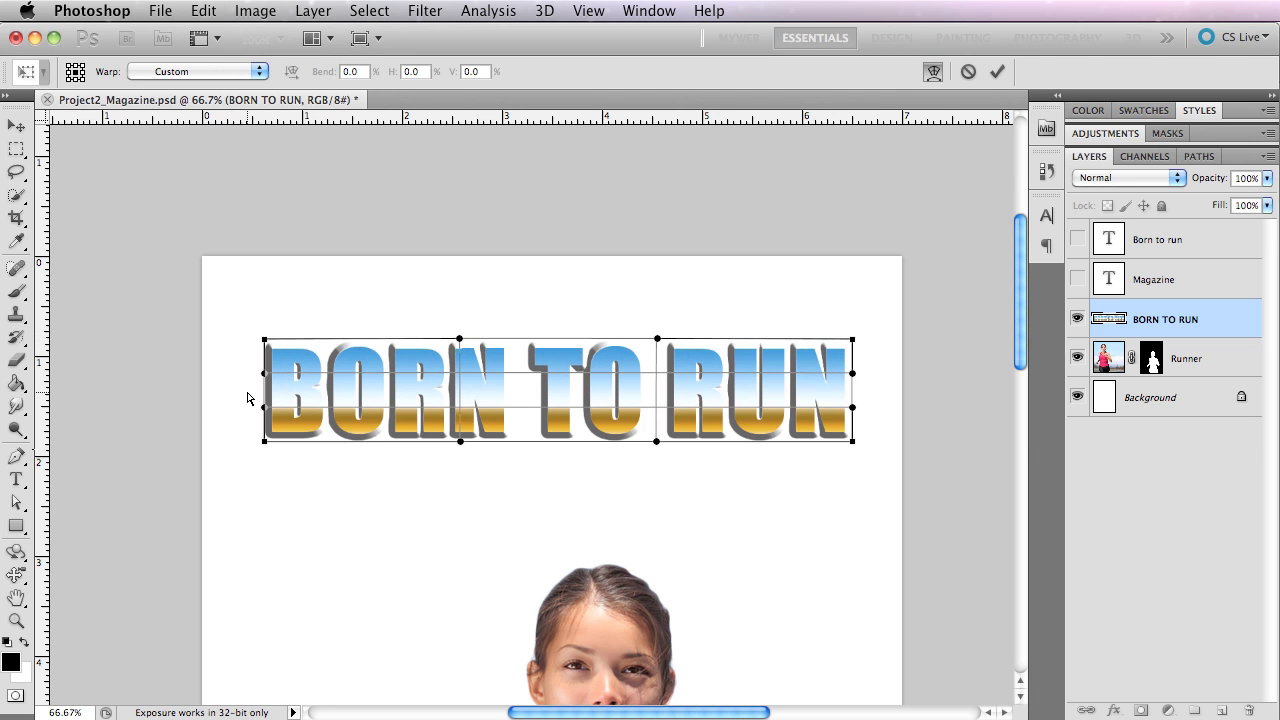
drag(236, 375, 264, 373)
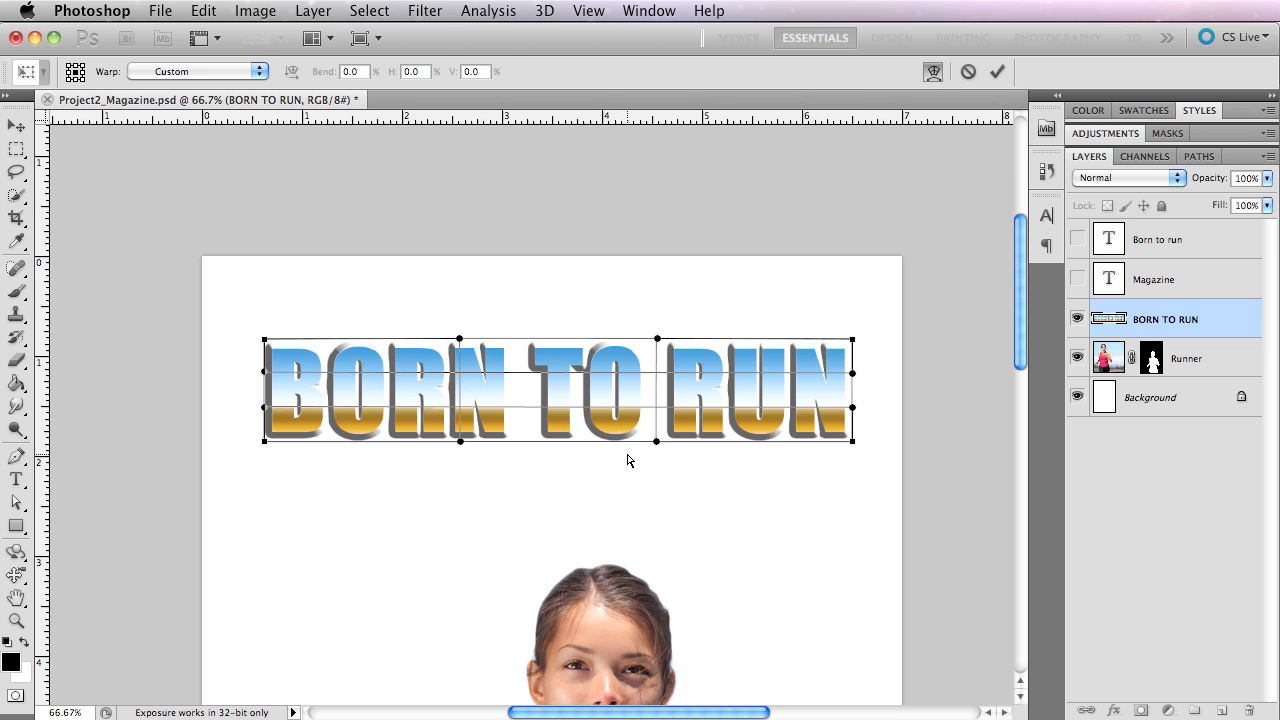
Apply an Arc warp with a 25.9% bend to the BORN TO RUN Smart Object.
click(161, 73)
click(161, 74)
click(205, 73)
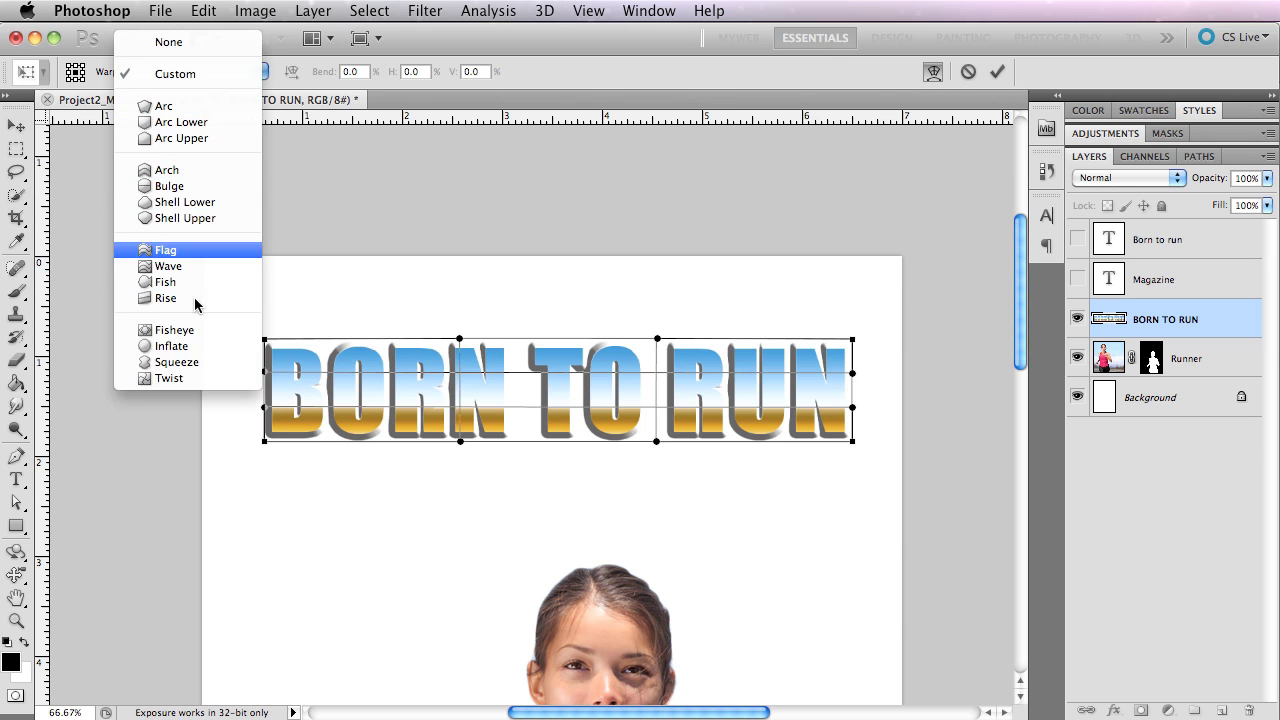
click(190, 108)
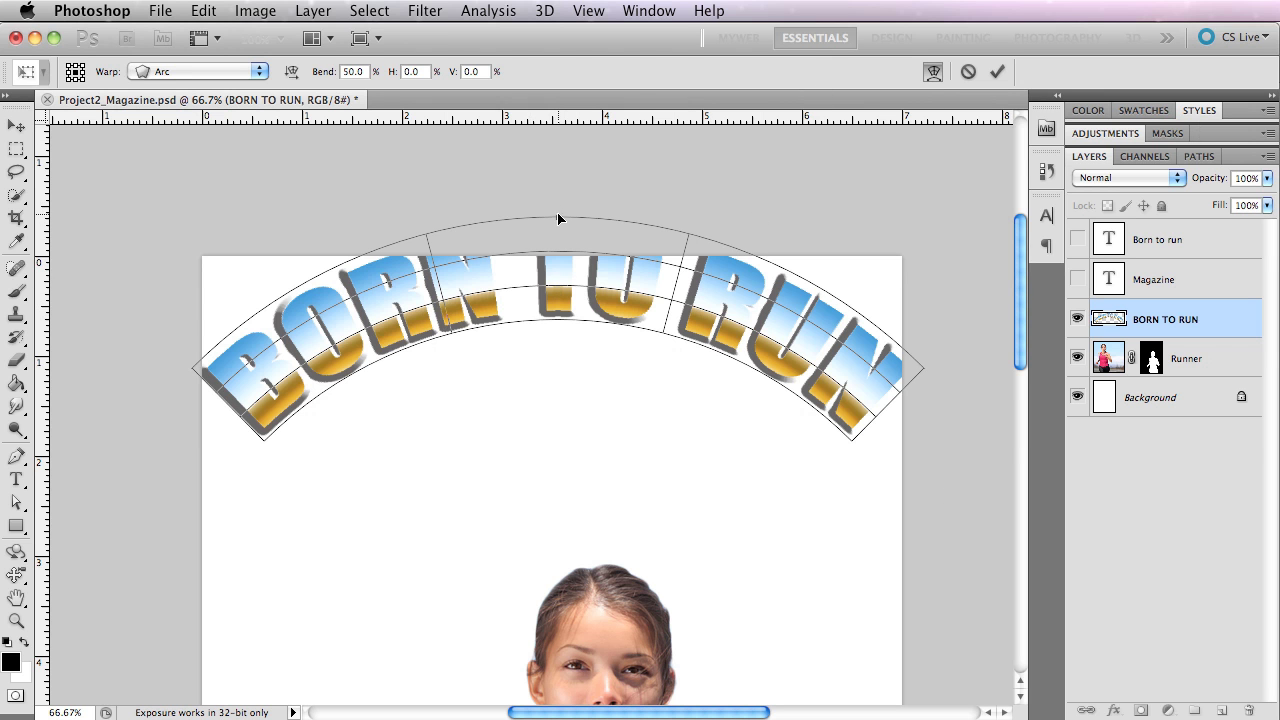
drag(558, 220, 559, 278)
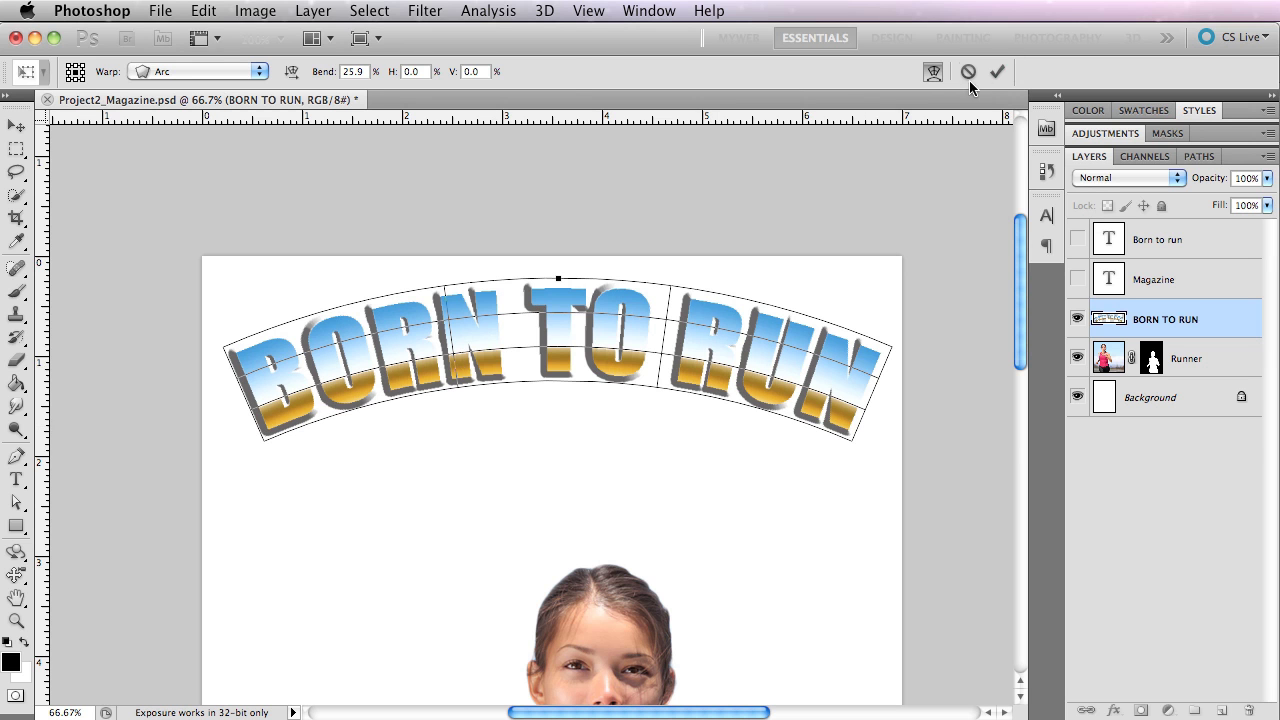
click(995, 71)
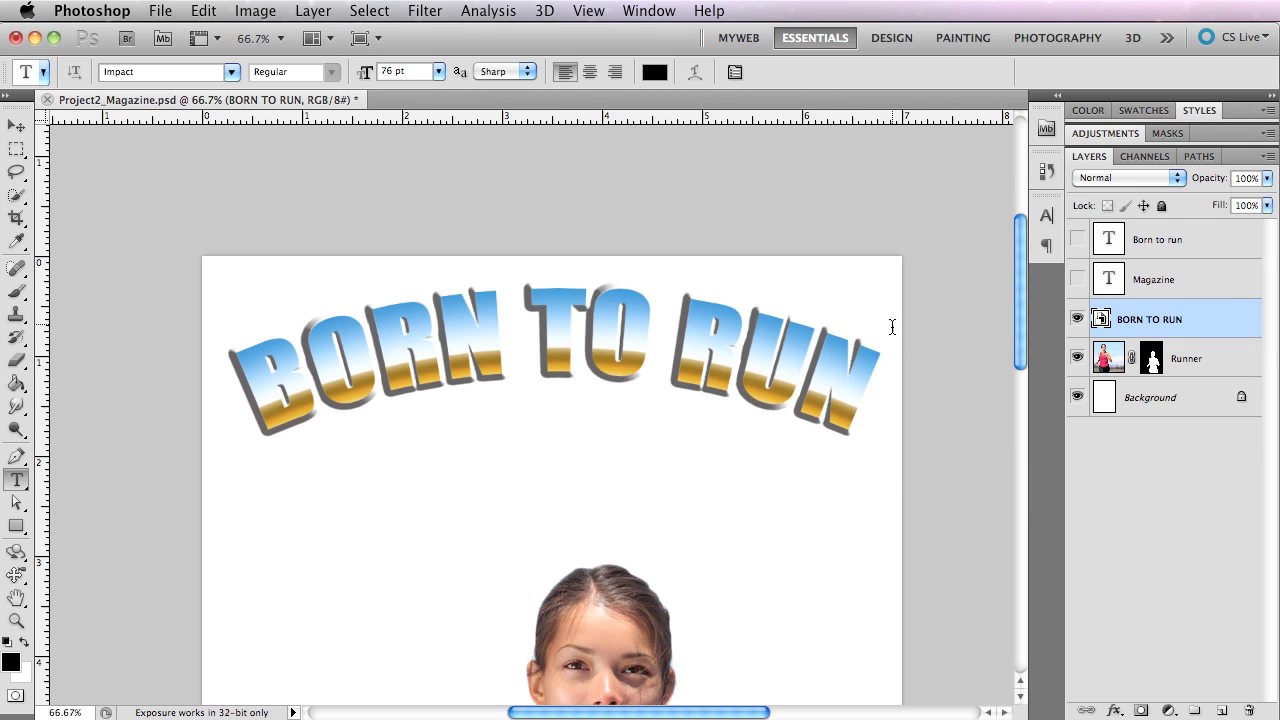
Open the contents of the BORN TO RUN Smart Object for editing and compare them with the magazine document.
double_click(1100, 322)
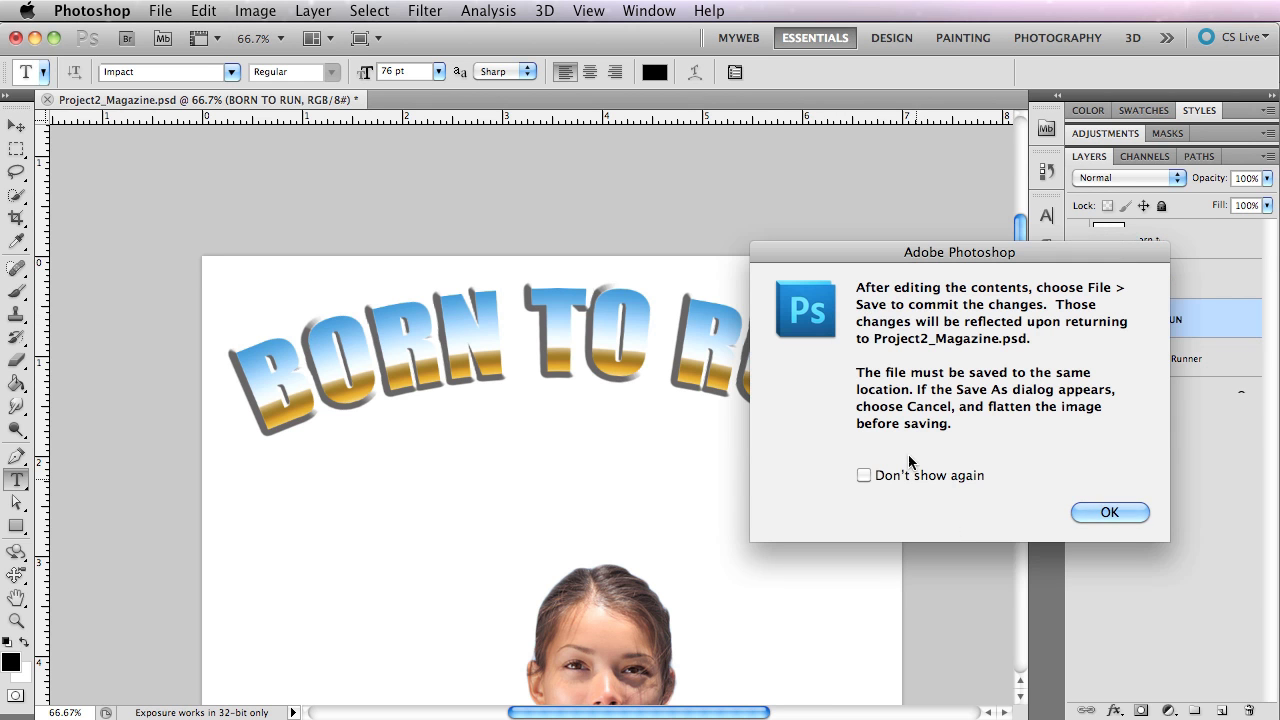
click(1117, 512)
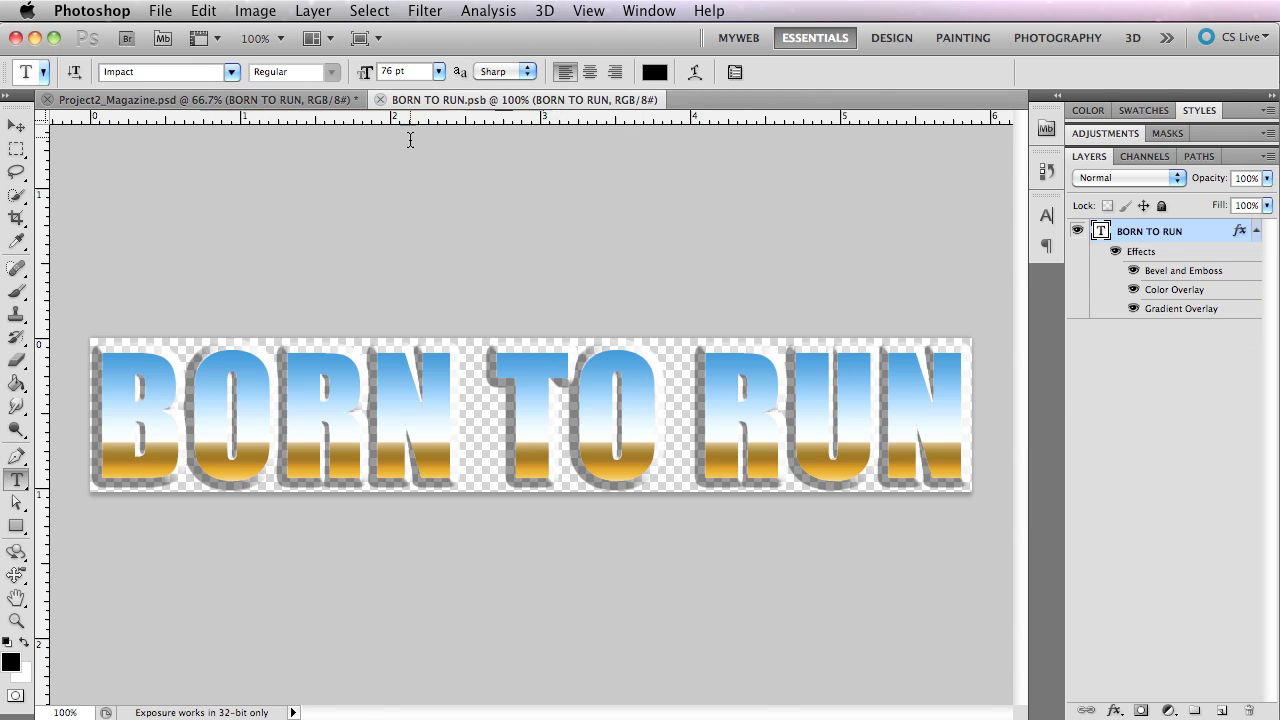
click(253, 101)
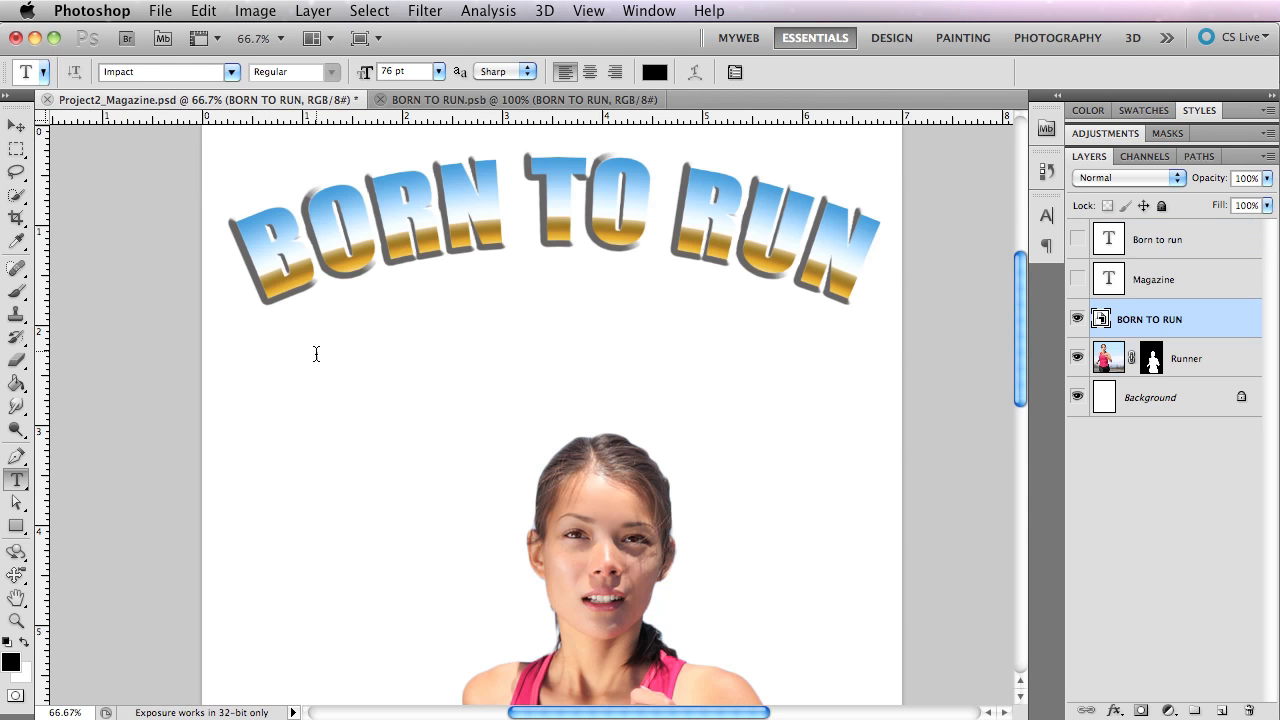
click(452, 100)
Delete the word TO and its extra space from the title in BORN TO RUN.psb so it reads BORN RUN.
drag(515, 440, 633, 440)
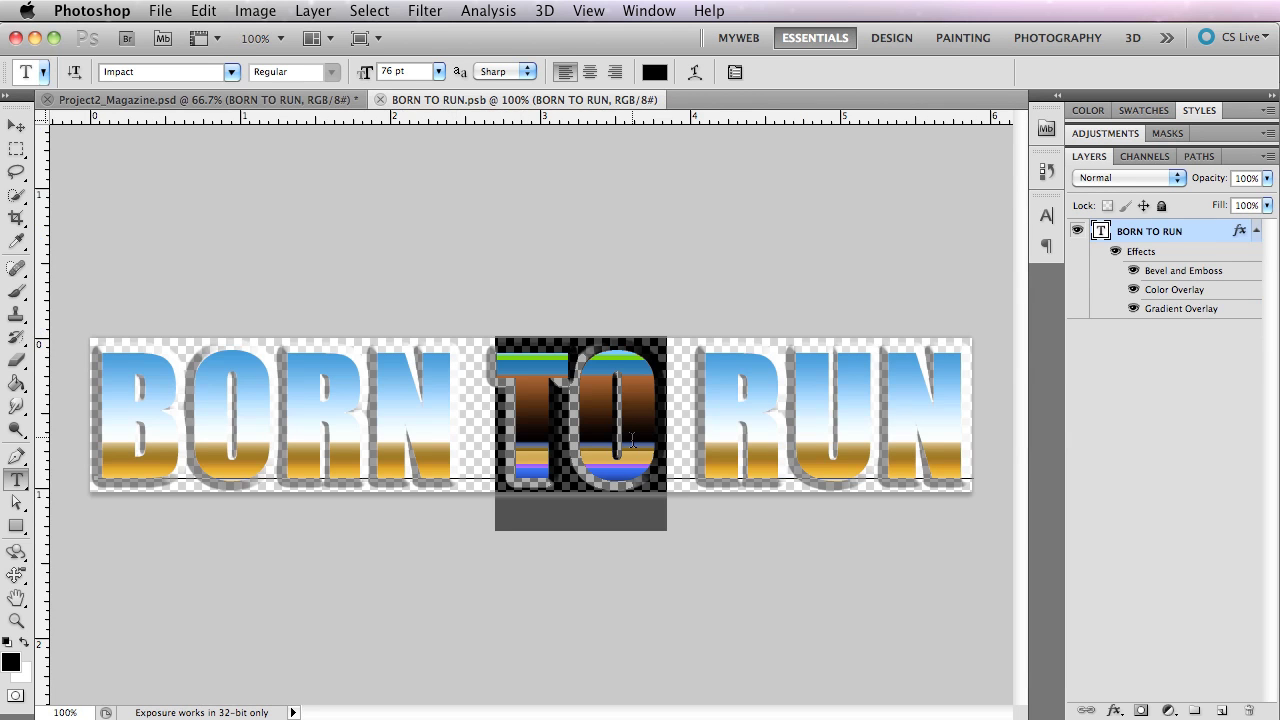
key(BackSpace)
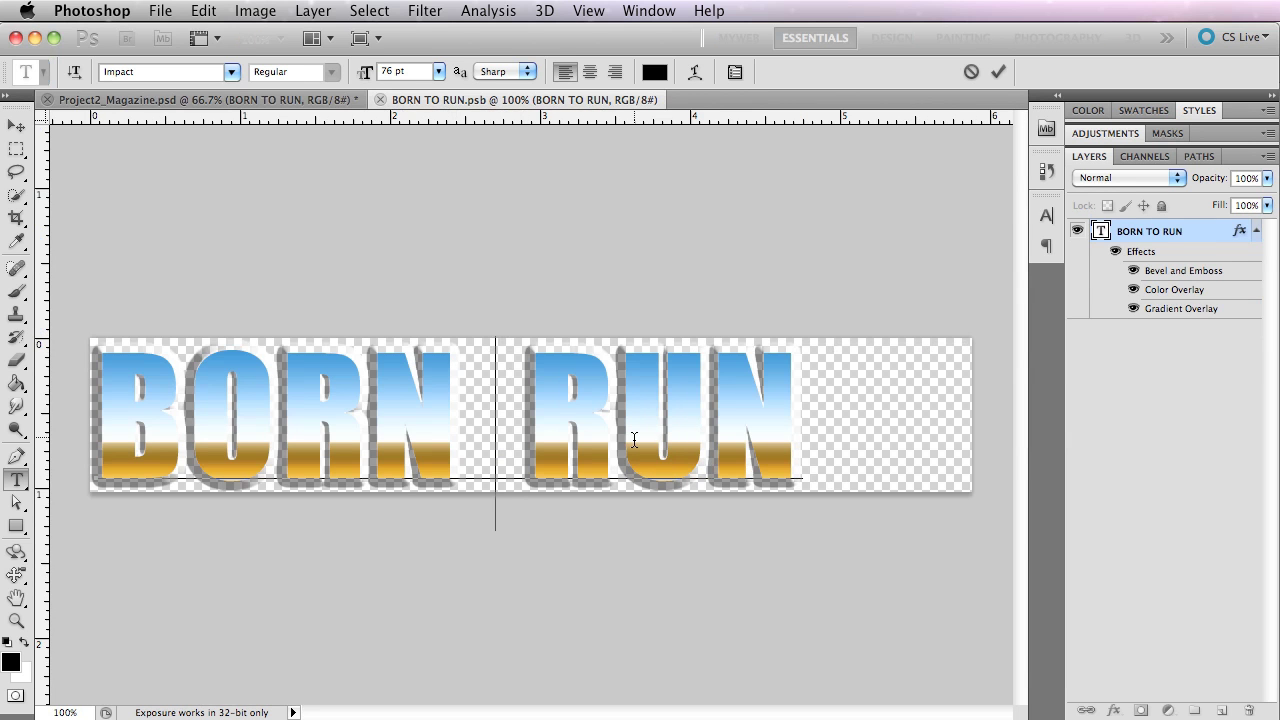
key(BackSpace)
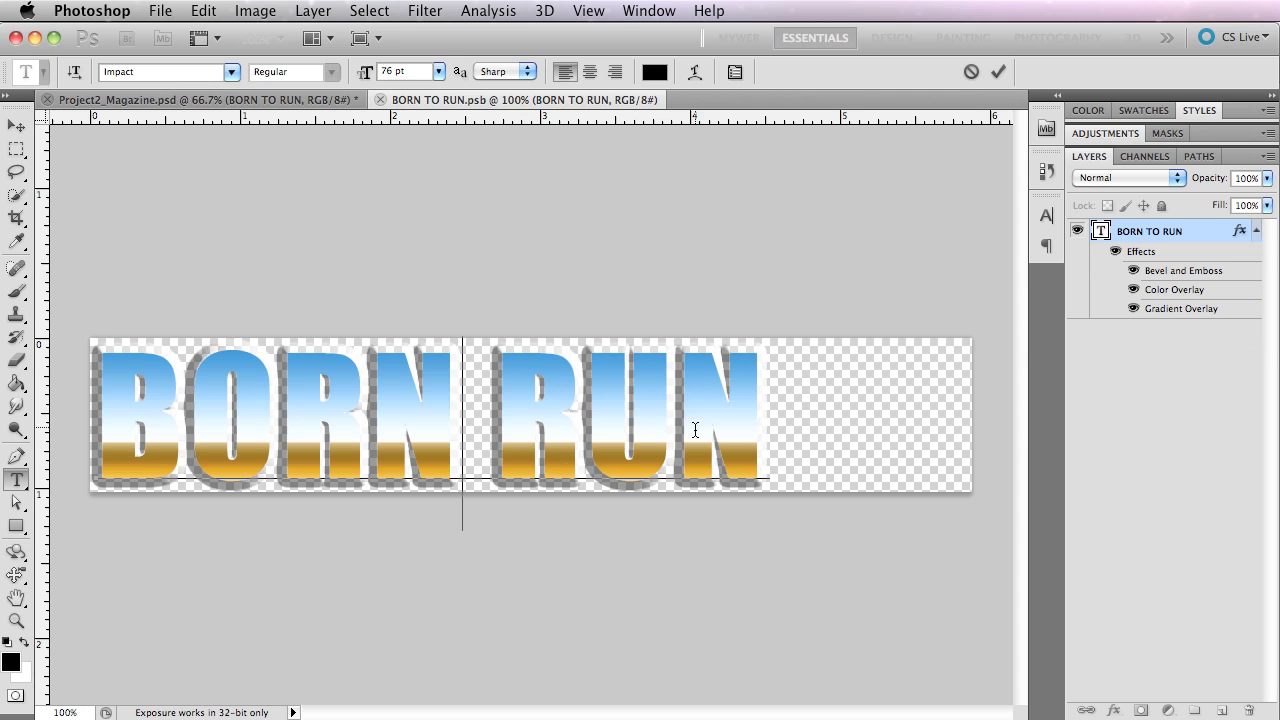
key(super+Return)
Check the title in the magazine document and close BORN TO RUN.psb with its changes saved.
click(260, 99)
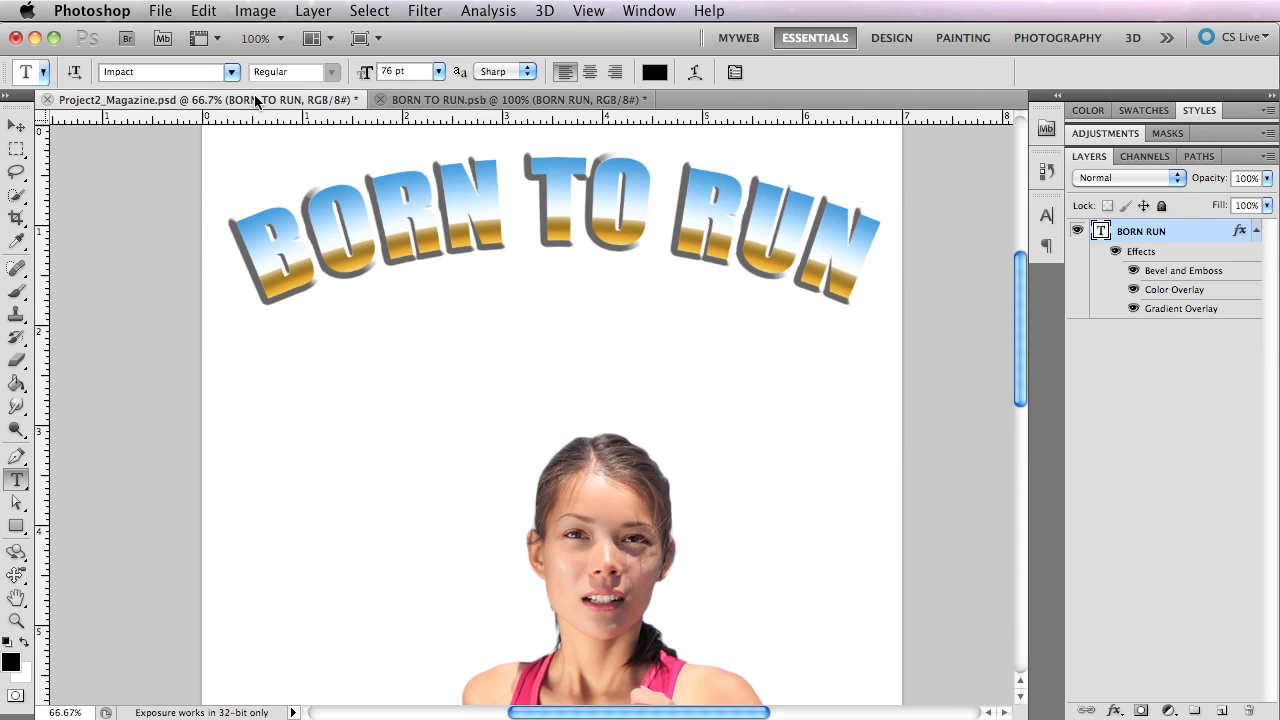
click(492, 100)
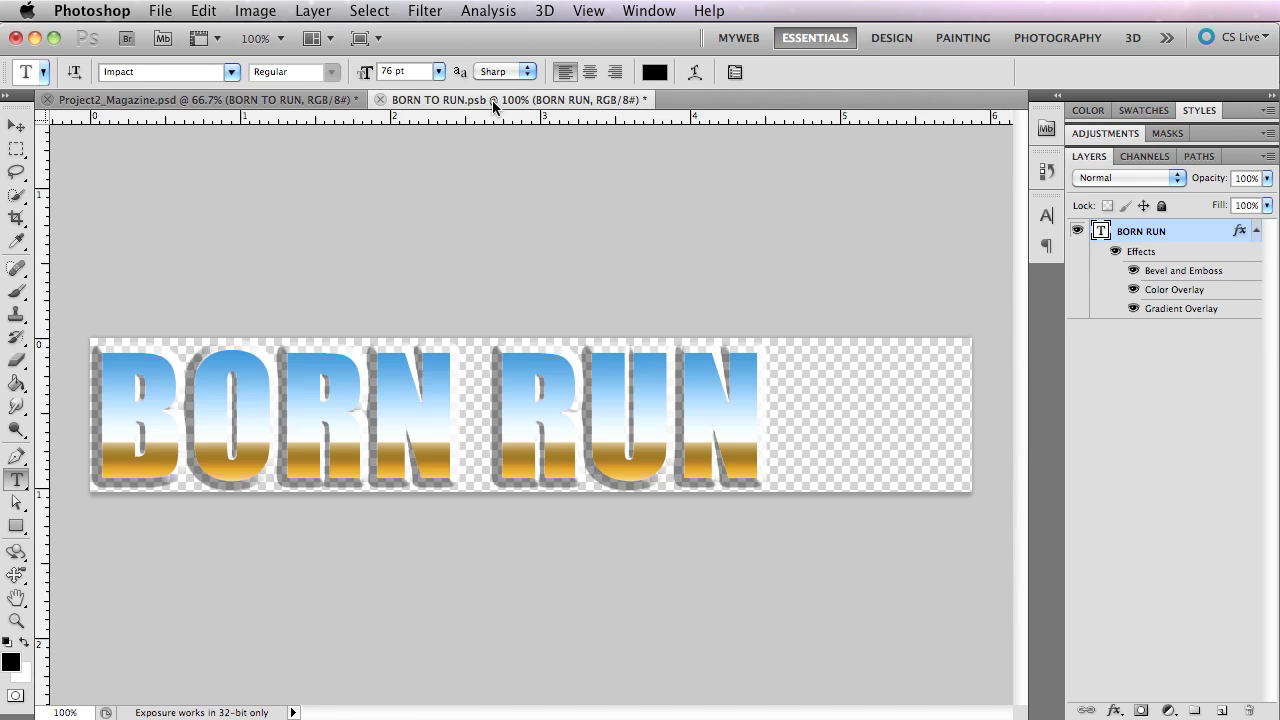
click(380, 100)
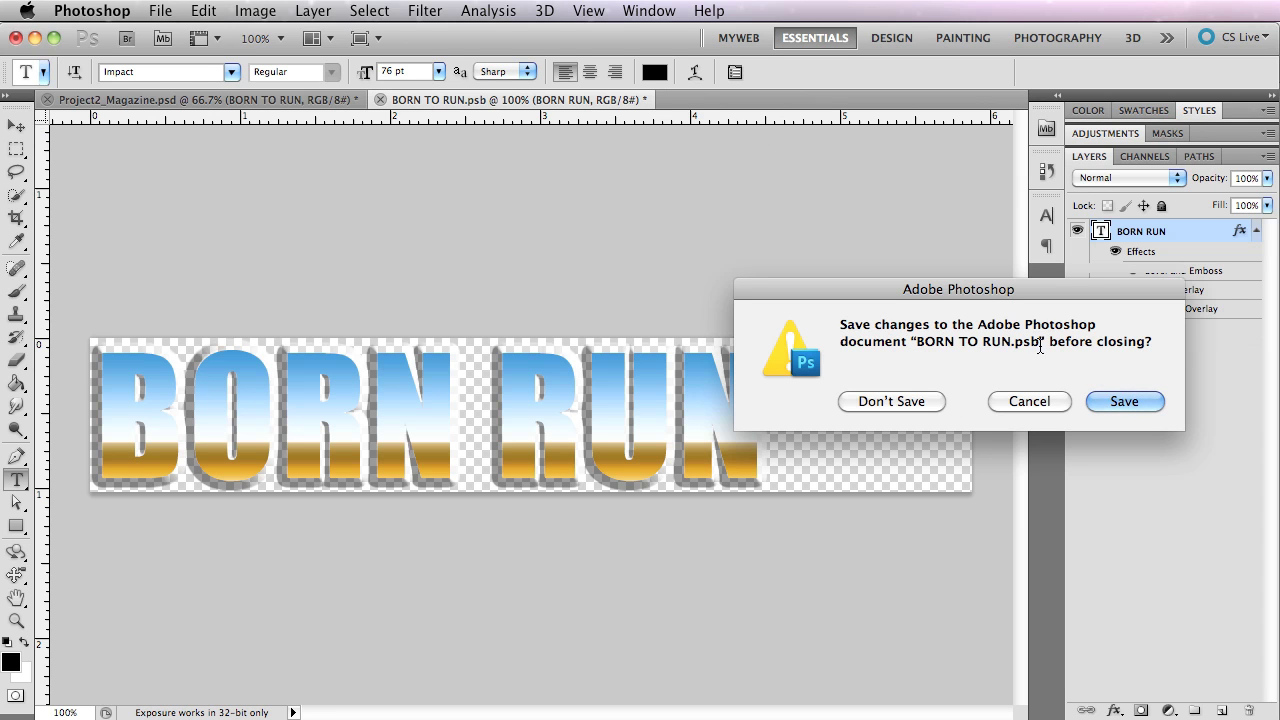
click(1126, 401)
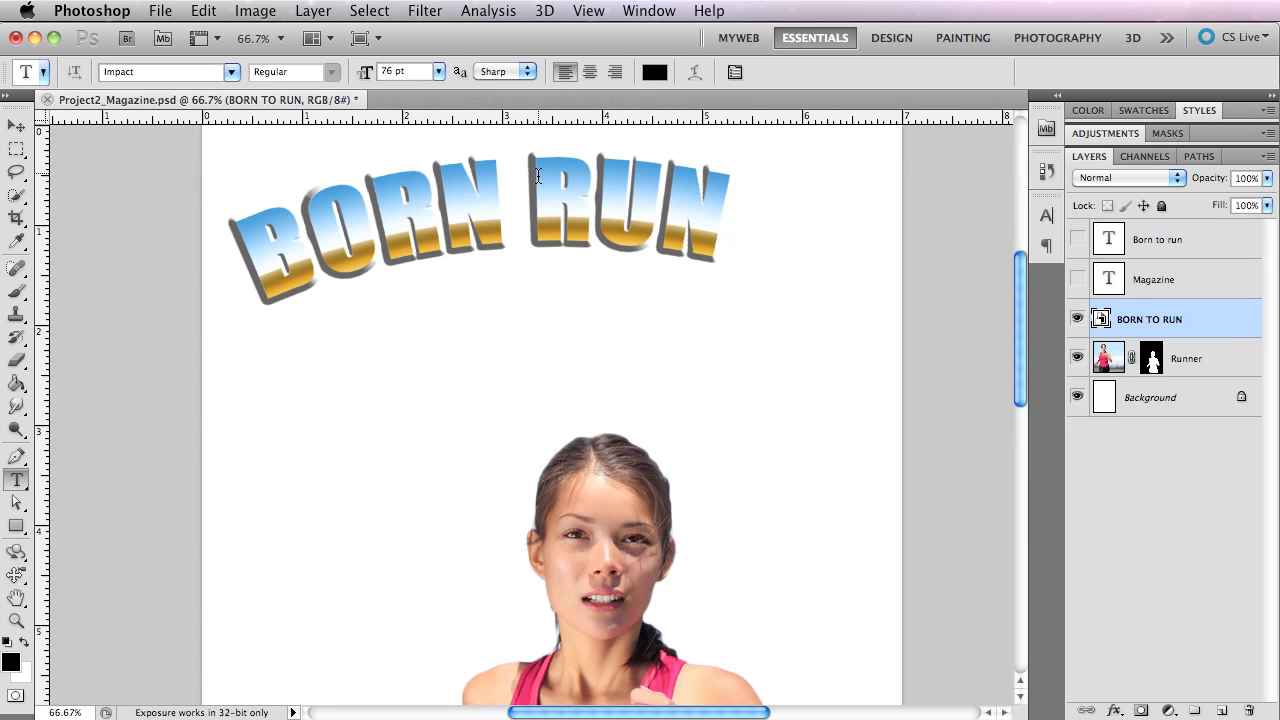